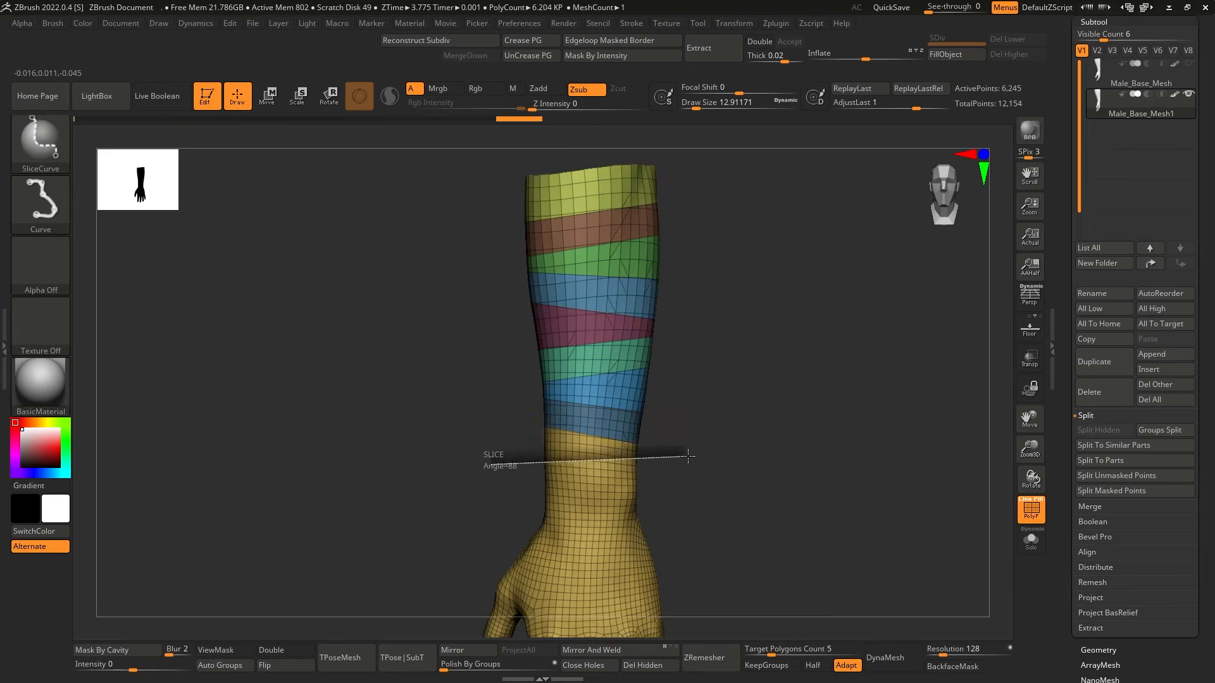
# Finish slicing the forearm into diagonal polygroup bands down to the wrist with SliceCurve.
pyautogui.hotkey('shift', 'f')
pyautogui.moveTo(750, 444); pyautogui.dragTo(803, 423)
pyautogui.hotkey('shift', 'f')
pyautogui.hotkey('shift', 'f')
pyautogui.hotkey('shift', 'f')
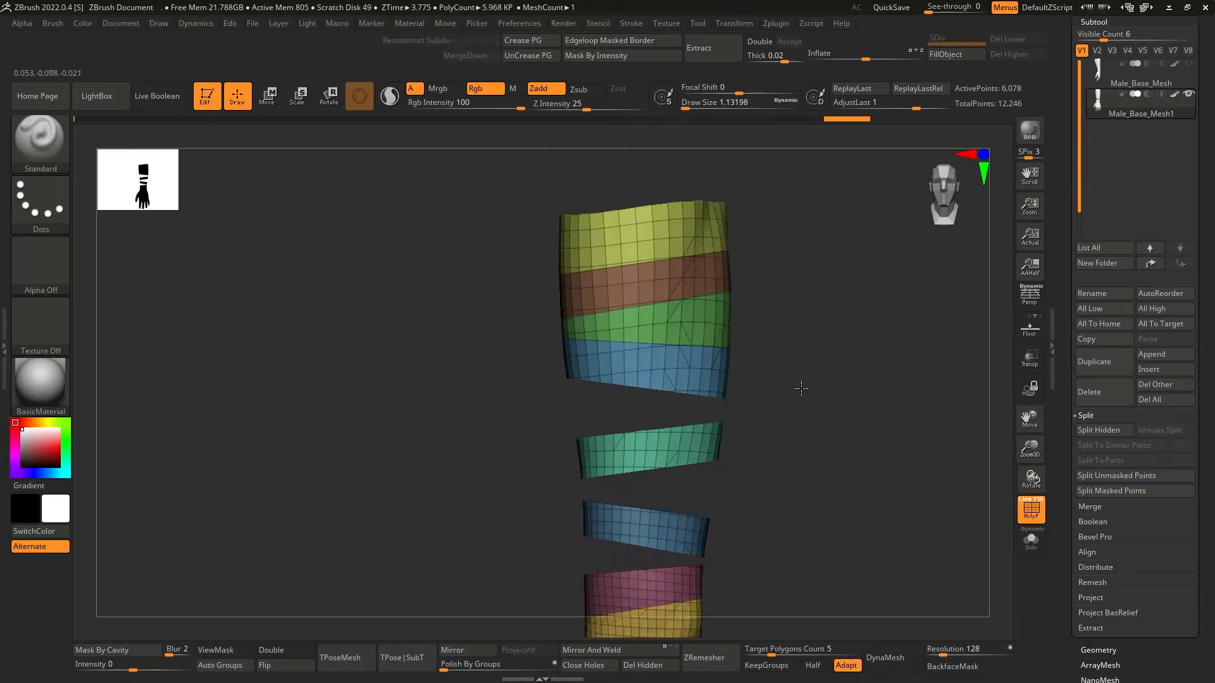
# Isolate every second diagonal forearm band as its own subtool, with a full arm copy kept as another subtool.
pyautogui.keyDown('ctrl'); pyautogui.keyDown('shift'); pyautogui.click(727, 327); pyautogui.keyUp('shift'); pyautogui.keyUp('ctrl')
pyautogui.keyDown('ctrl'); pyautogui.keyDown('shift'); pyautogui.click(726, 327); pyautogui.keyUp('shift'); pyautogui.keyUp('ctrl')
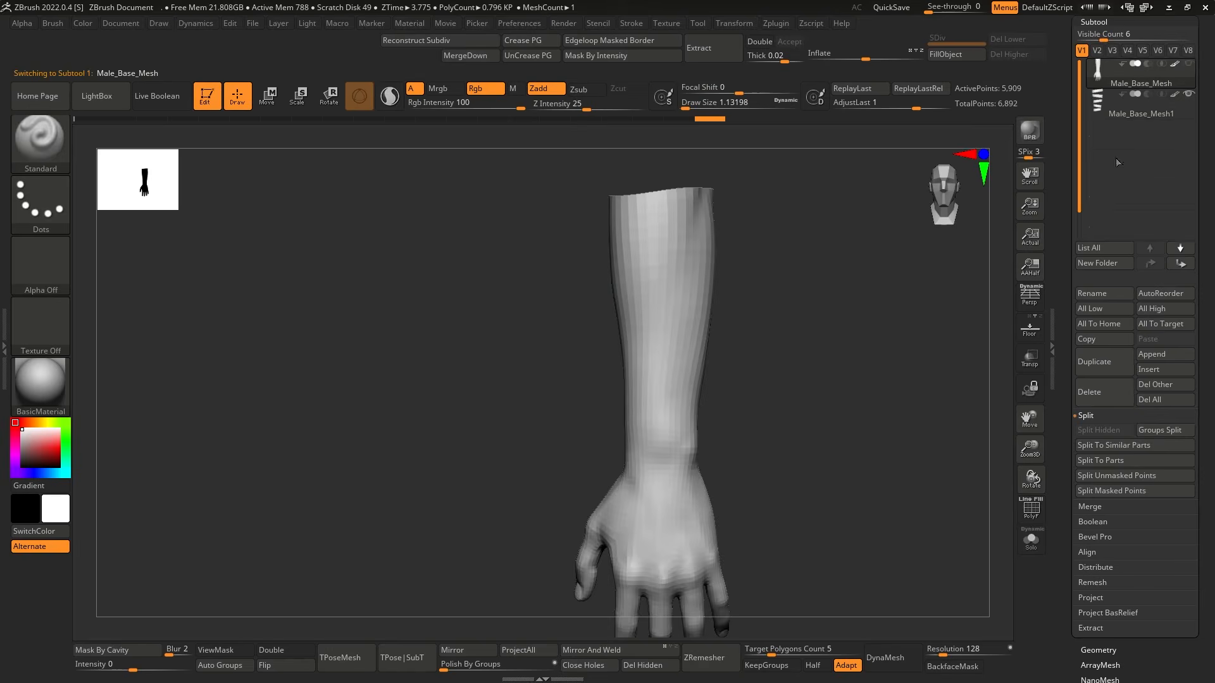
pyautogui.hotkey('shift', 'f')
# Slice the Male_Base_Mesh1_1 arm copy into a second set of crossing diagonal bands and keep only alternating bands.
pyautogui.hotkey('shift', 'f')
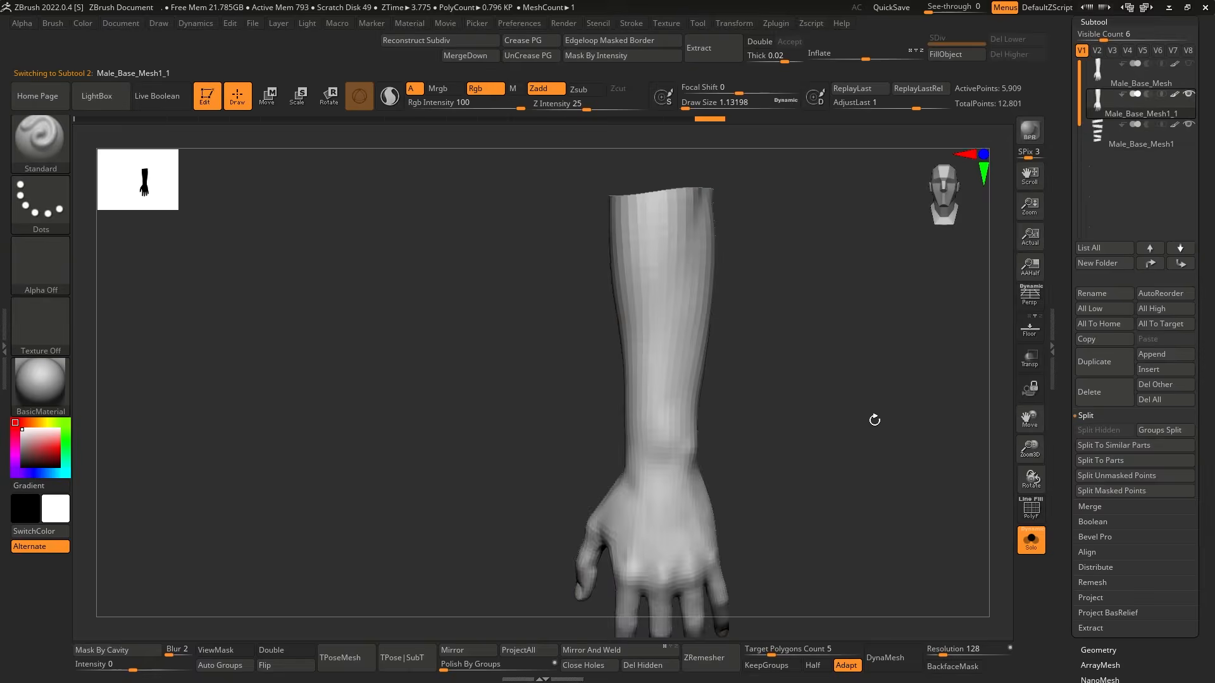
pyautogui.hotkey('shift', 'f')
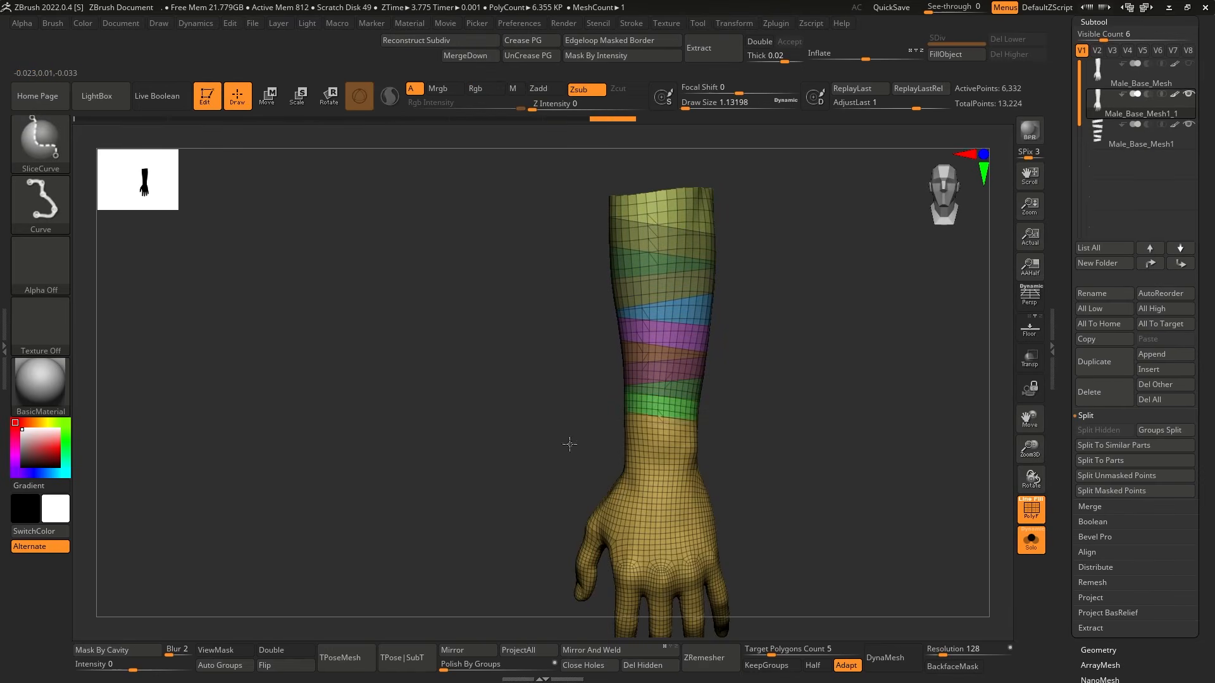
pyautogui.press('b')
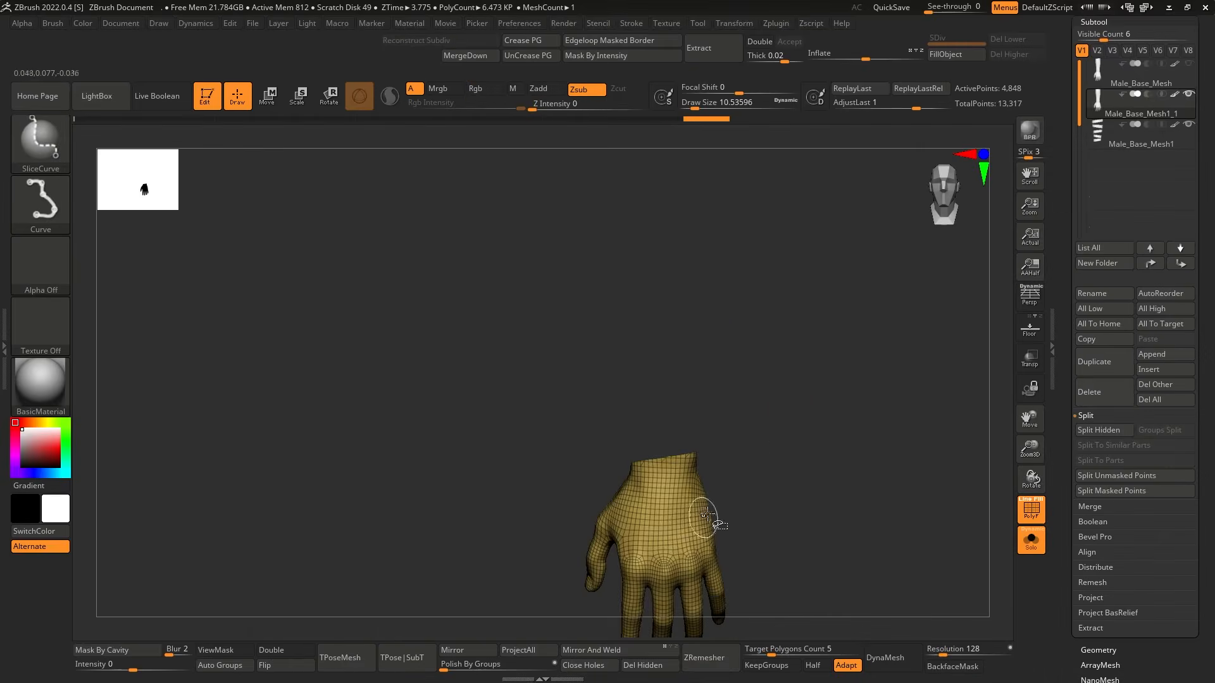
pyautogui.press('b')
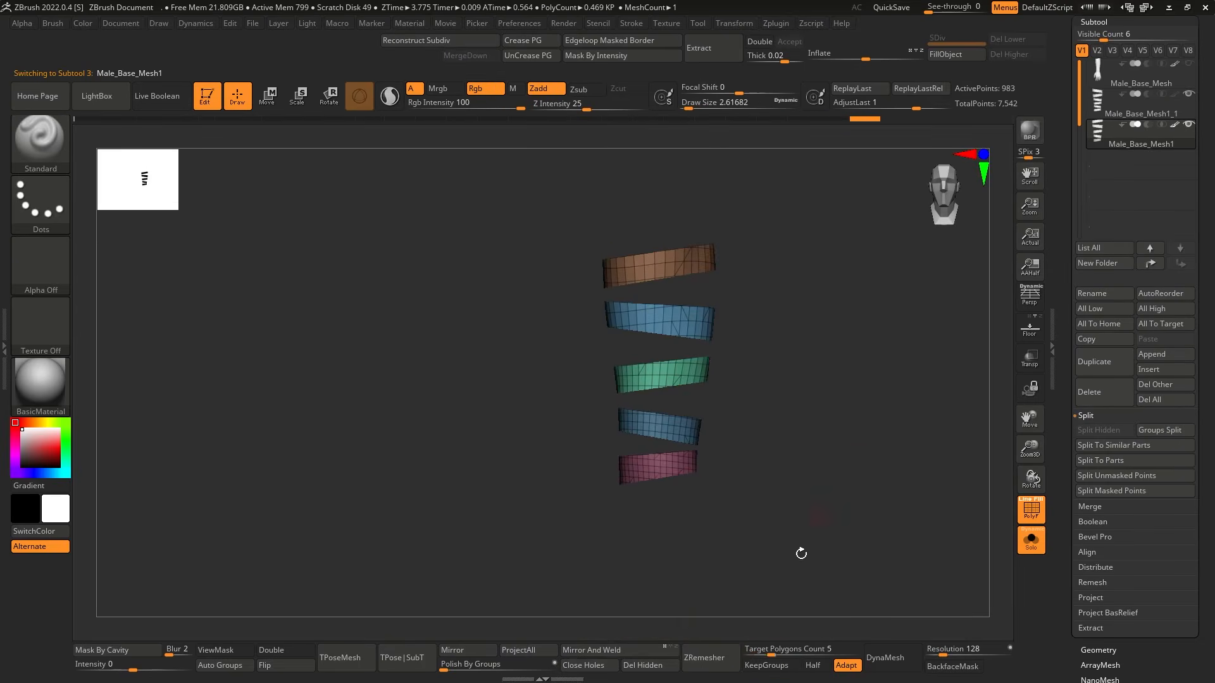
# ZRemesh the Male_Base_Mesh1 bands with KeepGroups on and a target polygon count of 0.5.
pyautogui.write('0.5')
pyautogui.press('Return')
pyautogui.click(710, 657)
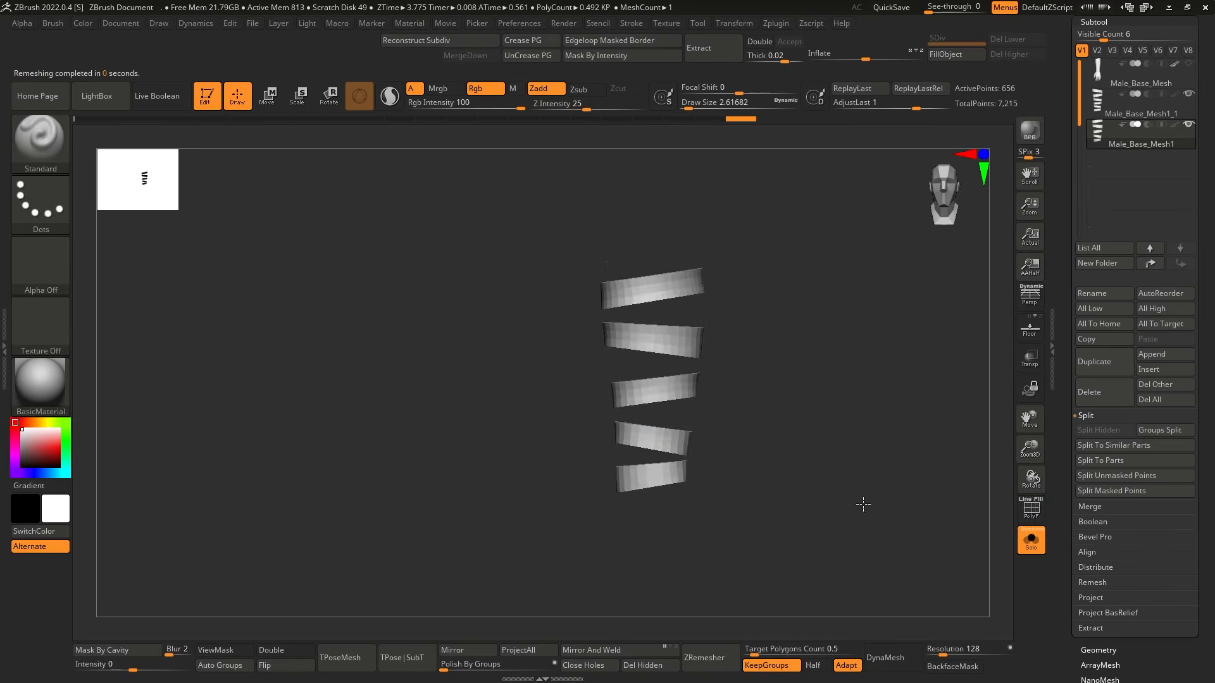
# Select the Male_Base_Mesh1_1 bands and merge both diagonal band sets into one subtool.
pyautogui.click(1139, 106)
pyautogui.moveTo(1181, 78)
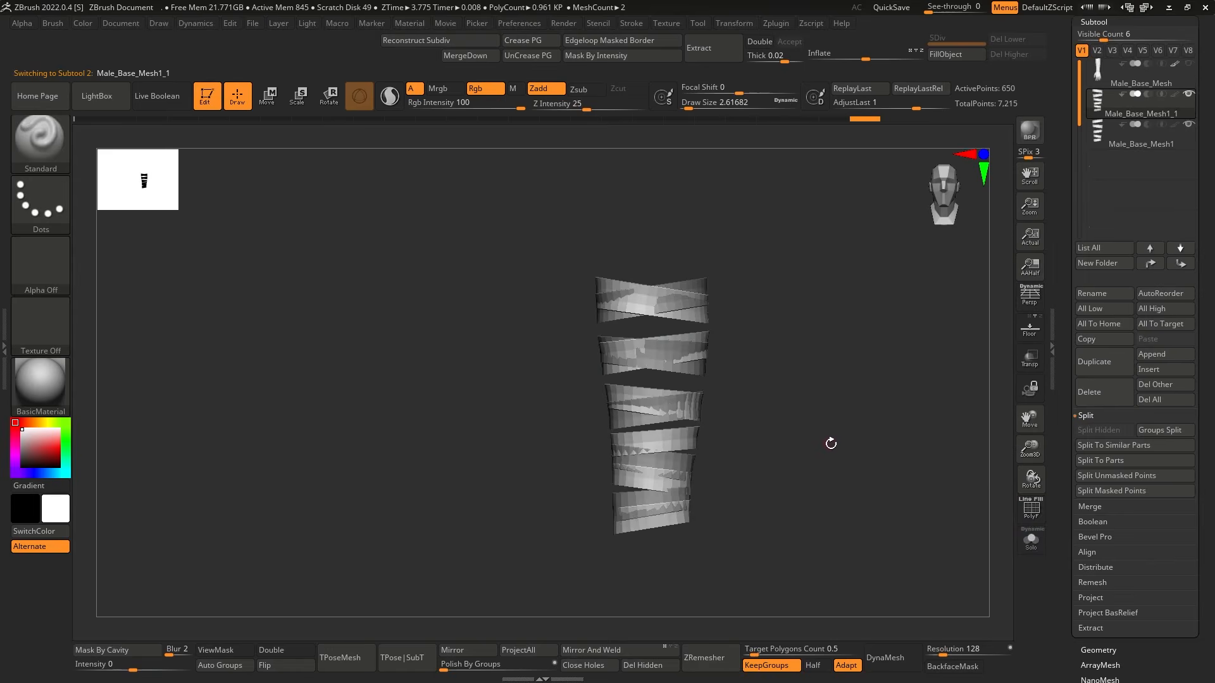
pyautogui.click(1104, 77)
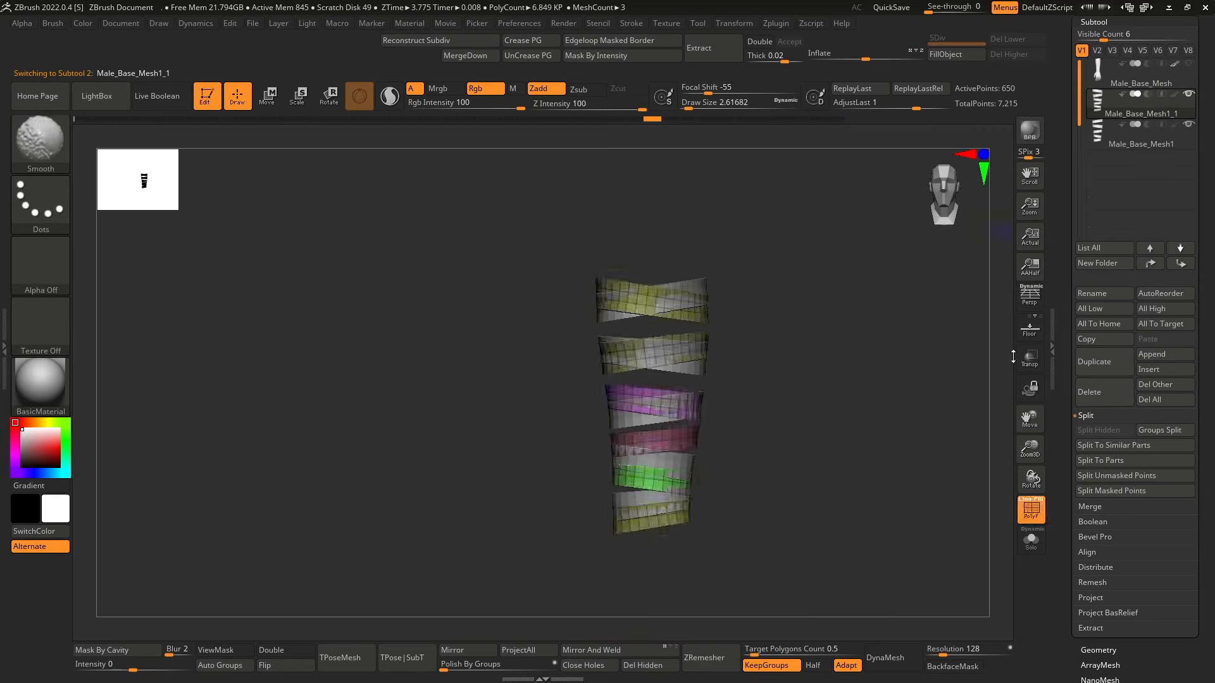
pyautogui.click(1097, 506)
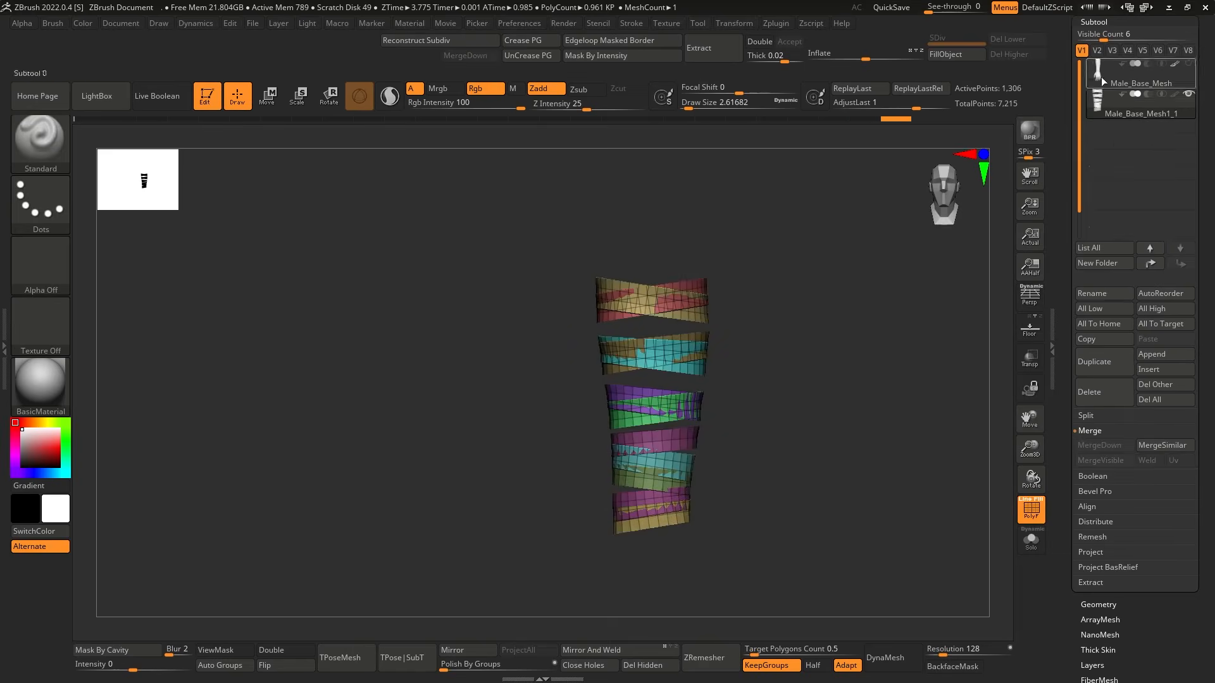
# Slice another arm copy into bands covering the gaps between the diagonal wraps and isolate the forearm bands, with transparency on.
pyautogui.keyDown('ctrl'); pyautogui.keyDown('shift'); pyautogui.moveTo(557, 365); pyautogui.dragTo(759, 367); pyautogui.keyUp('shift'); pyautogui.keyUp('ctrl')
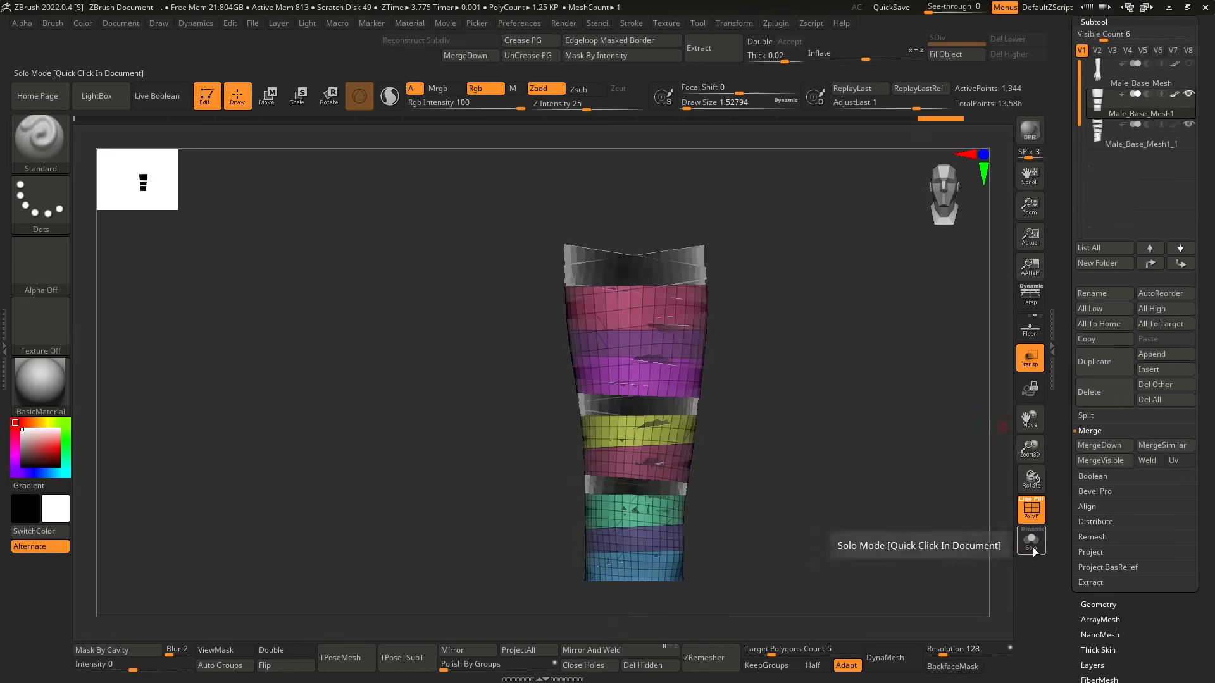
pyautogui.click(1029, 554)
pyautogui.keyDown('ctrl'); pyautogui.keyDown('shift'); pyautogui.click(658, 345); pyautogui.keyUp('shift'); pyautogui.keyUp('ctrl')
pyautogui.click(1028, 548)
pyautogui.click(1027, 552)
pyautogui.click(1028, 552)
pyautogui.moveTo(1105, 133)
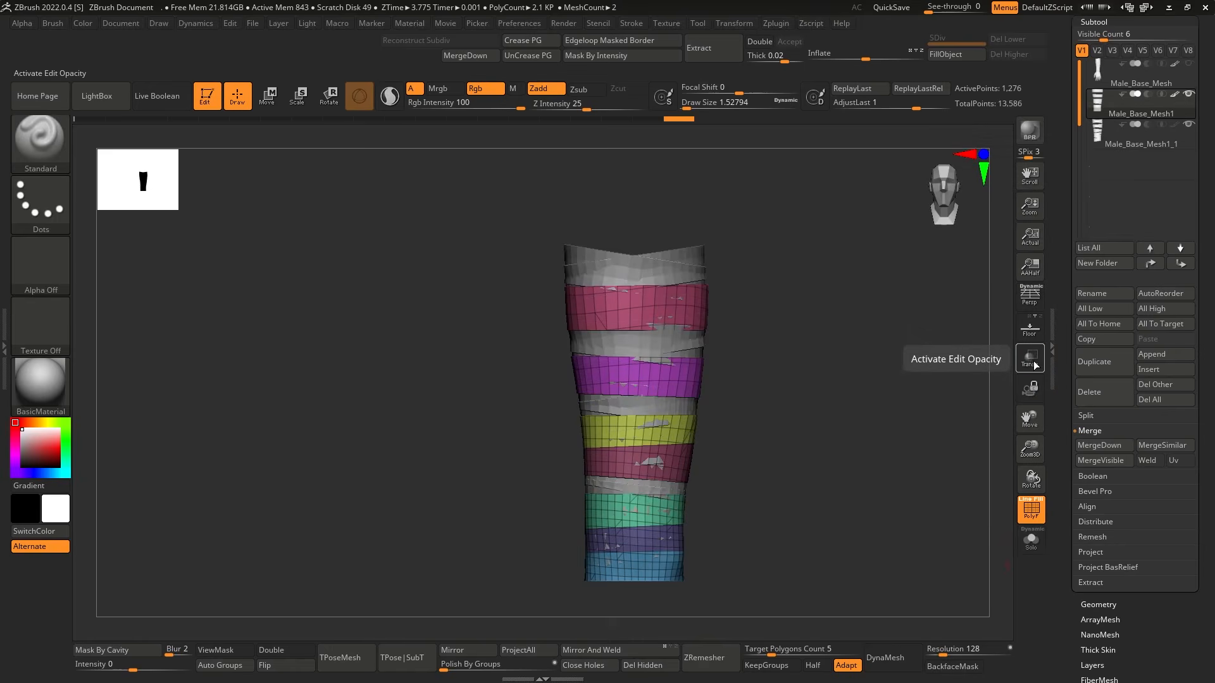
pyautogui.click(1034, 365)
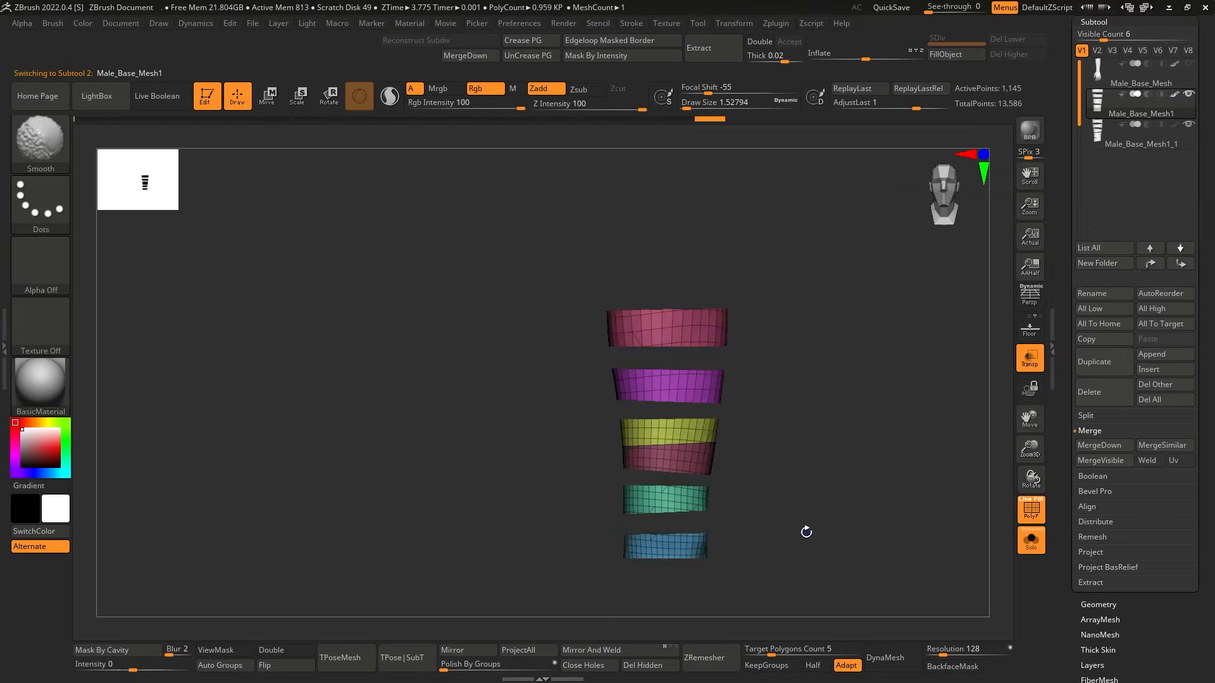
# ZRemesh the gap-filling forearm bands with KeepGroups on and a target polygon count of 0.5.
pyautogui.hotkey('shift', 'f')
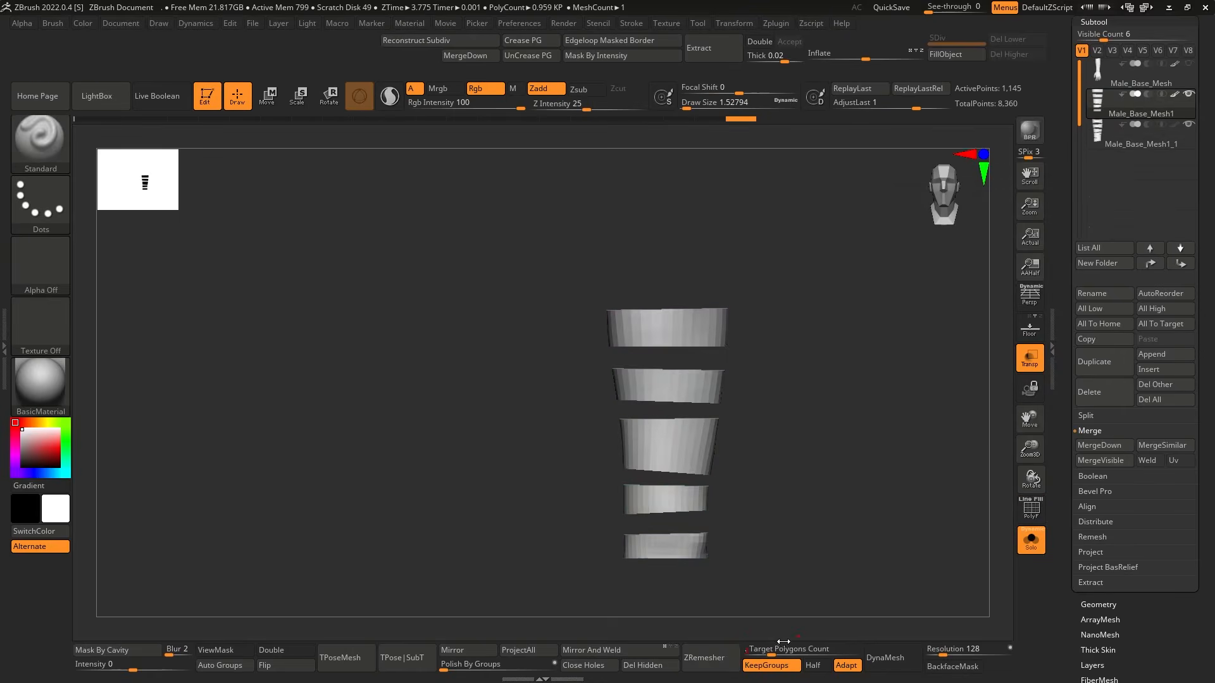
pyautogui.hotkey('shift', 'f')
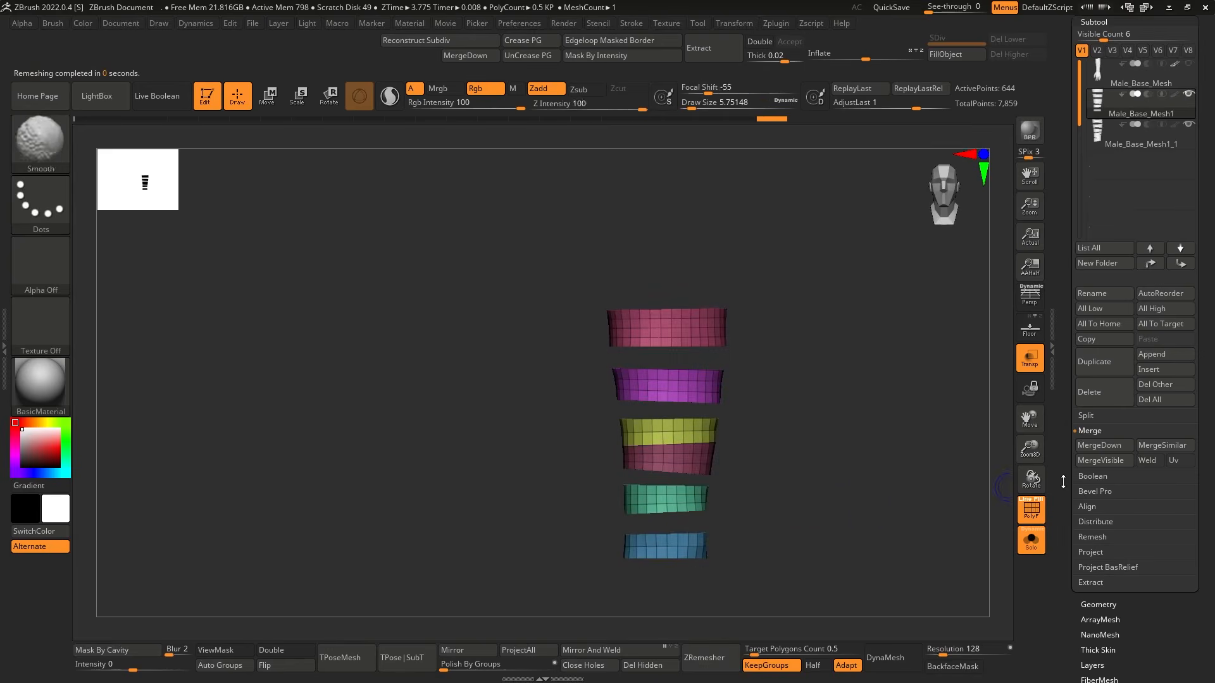
pyautogui.hotkey('shift', 'f')
pyautogui.hotkey('shift', 'f')
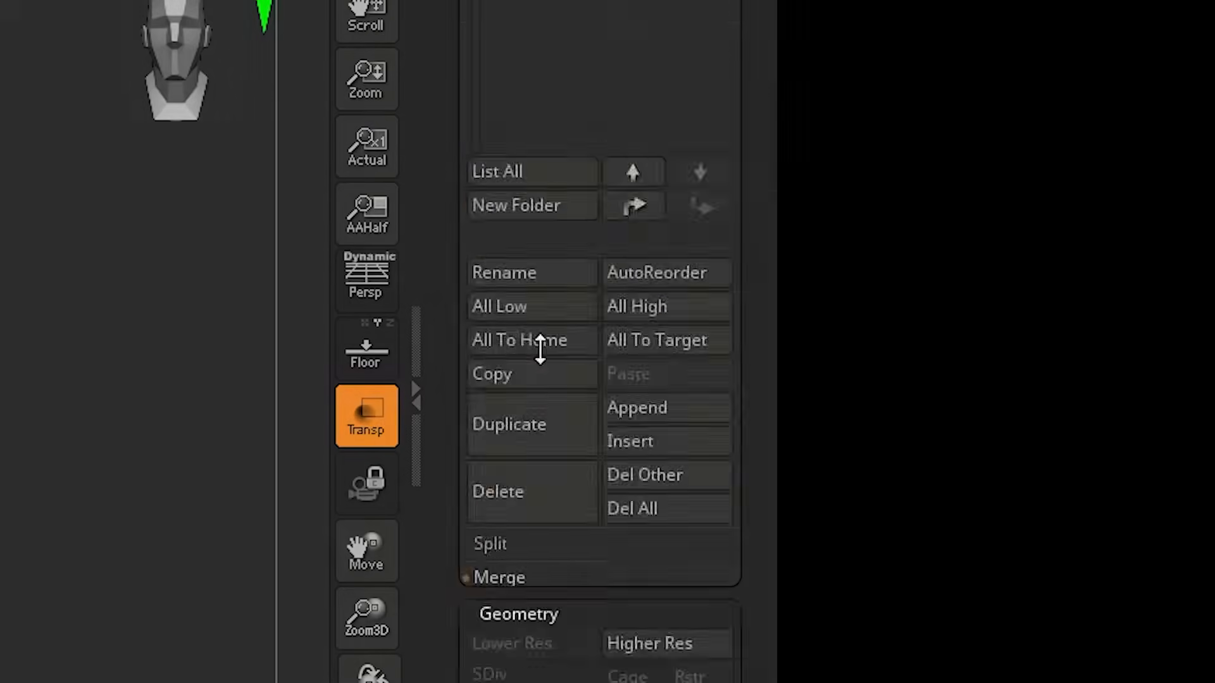
# Thicken the diagonal bands with Panel Loops, using thickness 0.003, polish 0 and bevel 0.
pyautogui.scroll(-10, 551, 316)
pyautogui.click(548, 44)
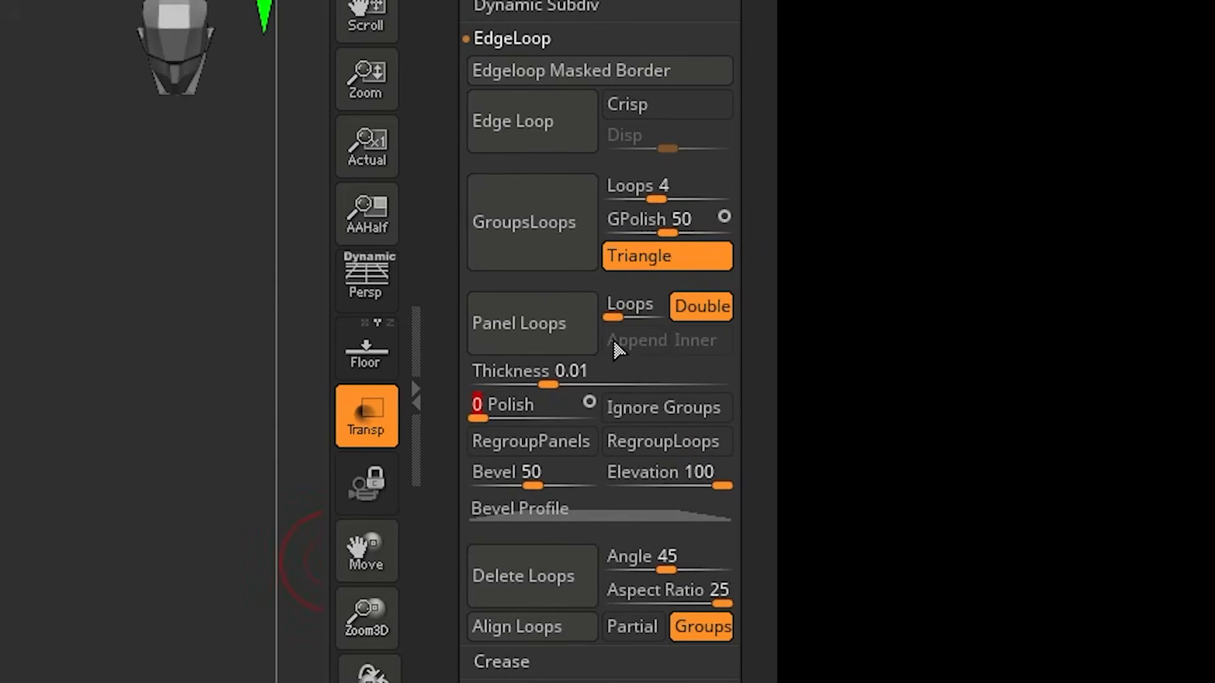
pyautogui.write('0.003')
pyautogui.press('Return')
pyautogui.moveTo(533, 484); pyautogui.dragTo(446, 501)
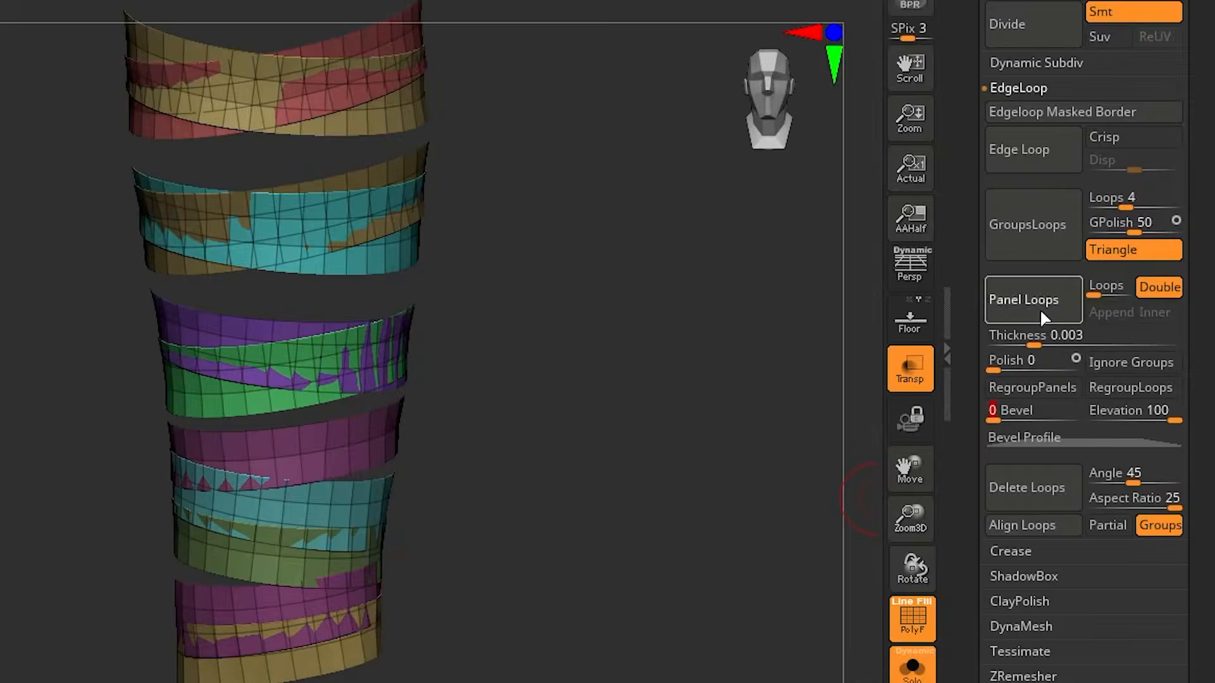
pyautogui.click(536, 334)
# Check the thickened diagonal bands with polyframe and regroup them with Auto Groups.
pyautogui.keyDown('ctrl'); pyautogui.moveTo(825, 521); pyautogui.dragTo(851, 505, button='right'); pyautogui.keyUp('ctrl')
pyautogui.hotkey('shift', 'f')
pyautogui.hotkey('shift', 'f')
pyautogui.keyDown('shift'); pyautogui.moveTo(851, 506); pyautogui.dragTo(845, 510); pyautogui.keyUp('shift')
pyautogui.hotkey('shift', 'f')
pyautogui.hotkey('shift', 'f')
pyautogui.click(240, 666)
pyautogui.keyDown('ctrl'); pyautogui.moveTo(827, 426); pyautogui.dragTo(827, 499, button='right'); pyautogui.keyUp('ctrl')
# Pull the intersecting bands at the top of the forearm apart with the Move brush, undoing the last stroke.
pyautogui.press('w')
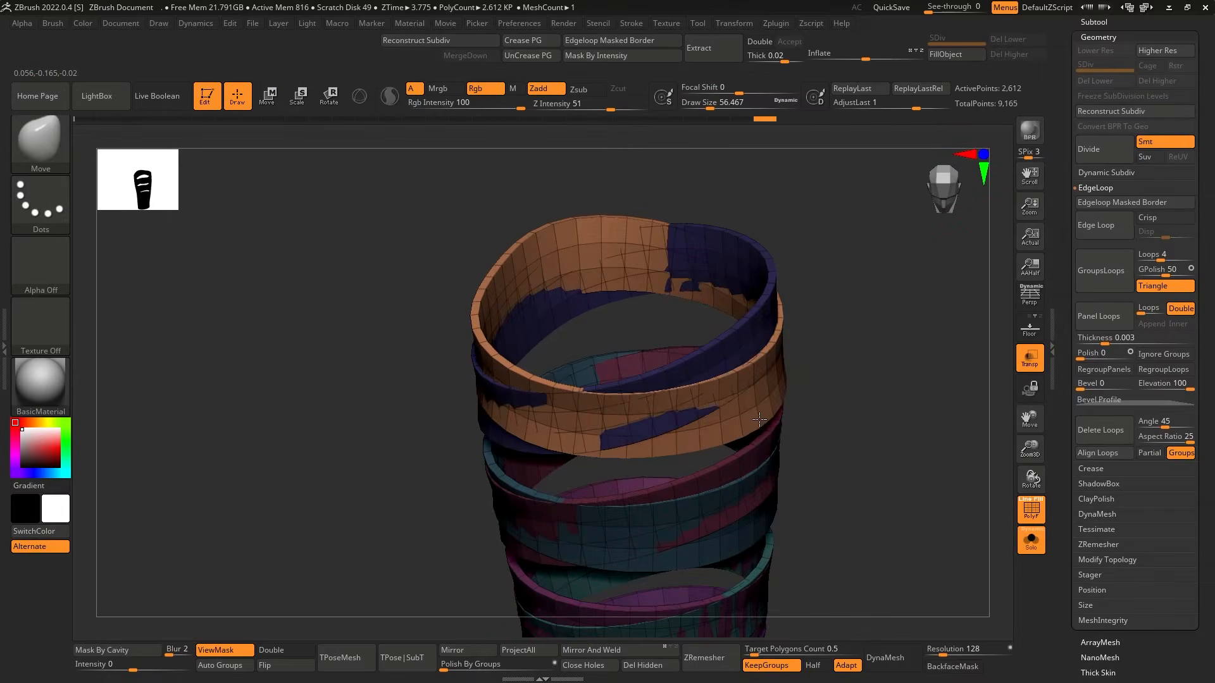
pyautogui.moveTo(768, 395); pyautogui.dragTo(762, 393)
pyautogui.moveTo(762, 392)
pyautogui.mouseDown(button='right')
pyautogui.moveTo(759, 363)
pyautogui.moveTo(711, 385)
pyautogui.mouseUp(button='right')
pyautogui.moveTo(710, 385); pyautogui.dragTo(715, 382)
pyautogui.moveTo(715, 382)
pyautogui.mouseDown(button='right')
pyautogui.moveTo(762, 404)
pyautogui.moveTo(838, 401)
pyautogui.moveTo(518, 580)
pyautogui.moveTo(724, 445)
pyautogui.moveTo(727, 411)
pyautogui.mouseUp(button='right')
pyautogui.moveTo(436, 413)
pyautogui.mouseDown()
pyautogui.moveTo(414, 410)
pyautogui.moveTo(424, 406)
pyautogui.mouseUp()
pyautogui.hotkey('ctrl', 'z')
# Resize the Move brush and push the overlapping edges of the upper bands over one another.
pyautogui.press('s')
pyautogui.moveTo(753, 379)
pyautogui.mouseDown(button='right')
pyautogui.moveTo(835, 401)
pyautogui.moveTo(860, 361)
pyautogui.mouseUp(button='right')
pyautogui.press('s')
pyautogui.moveTo(815, 362); pyautogui.dragTo(810, 362)
pyautogui.moveTo(781, 266); pyautogui.dragTo(773, 259)
pyautogui.moveTo(866, 430)
pyautogui.mouseDown(button='right')
pyautogui.moveTo(838, 217)
pyautogui.moveTo(816, 347)
pyautogui.moveTo(562, 506)
pyautogui.moveTo(868, 393)
pyautogui.moveTo(854, 404)
pyautogui.moveTo(882, 375)
pyautogui.mouseUp(button='right')
# Adjust the overlapping diagonal bands further, using the Transpose move mode.
pyautogui.press('w')
pyautogui.moveTo(802, 408)
pyautogui.mouseDown(button='right')
pyautogui.moveTo(857, 386)
pyautogui.moveTo(861, 407)
pyautogui.moveTo(883, 395)
pyautogui.moveTo(859, 391)
pyautogui.mouseUp(button='right')
pyautogui.press('s')
pyautogui.press('w')
pyautogui.moveTo(800, 431); pyautogui.dragTo(753, 462, button='right')
# Choose the Move brush again and refine the outer edges of the diagonal bands.
pyautogui.press('b')
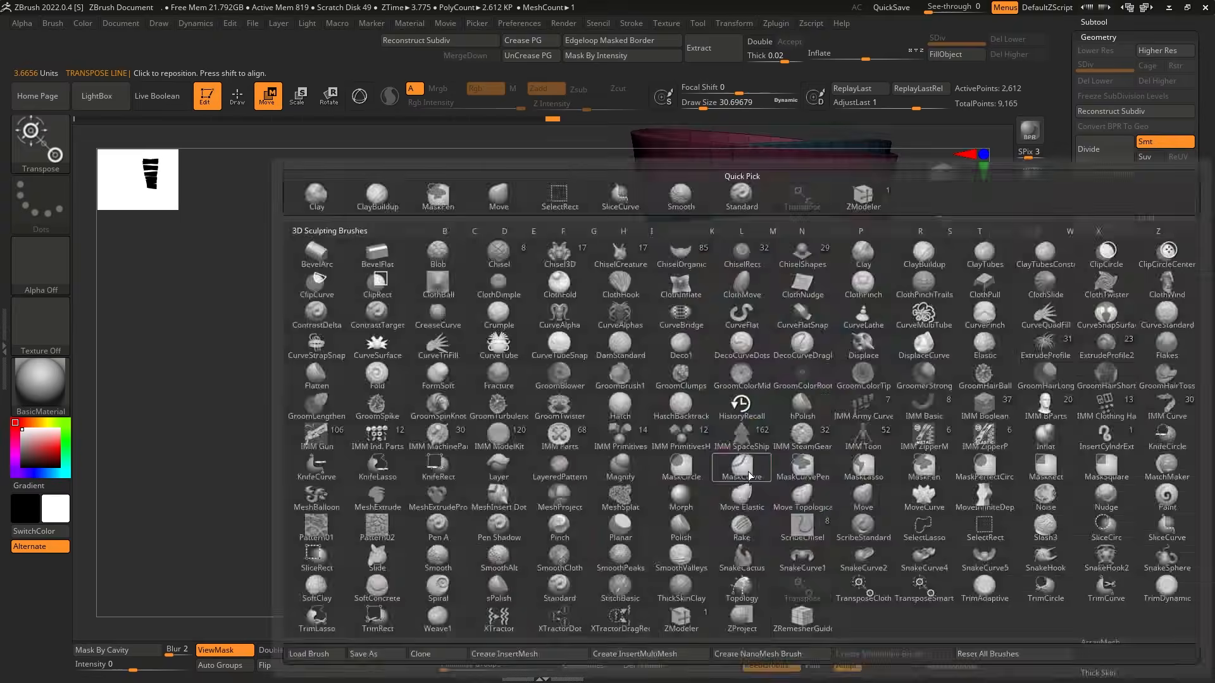
pyautogui.press('m')
pyautogui.press('v')
pyautogui.moveTo(847, 437); pyautogui.dragTo(903, 418, button='right')
pyautogui.keyDown('ctrl'); pyautogui.moveTo(903, 417); pyautogui.dragTo(914, 433); pyautogui.keyUp('ctrl')
pyautogui.keyDown('ctrl'); pyautogui.moveTo(886, 430); pyautogui.dragTo(806, 452, button='right'); pyautogui.keyUp('ctrl')
# Select the gap-filling bands in Male_Base_Mesh1 and thicken them with Panel Loops.
pyautogui.press('shift')
pyautogui.hotkey('shift', 'f')
pyautogui.click(1093, 22)
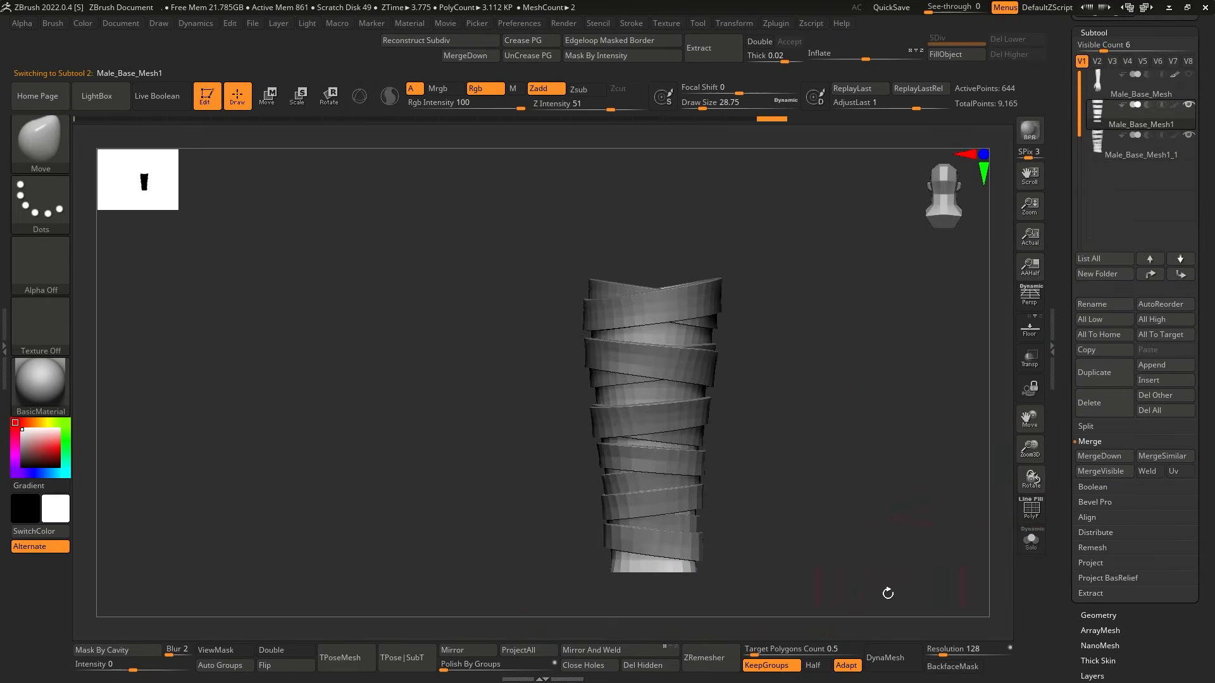
pyautogui.keyDown('alt'); pyautogui.moveTo(895, 585); pyautogui.dragTo(907, 503, button='right'); pyautogui.keyUp('alt')
pyautogui.moveTo(1097, 660); pyautogui.dragTo(1096, 443)
pyautogui.click(1098, 397)
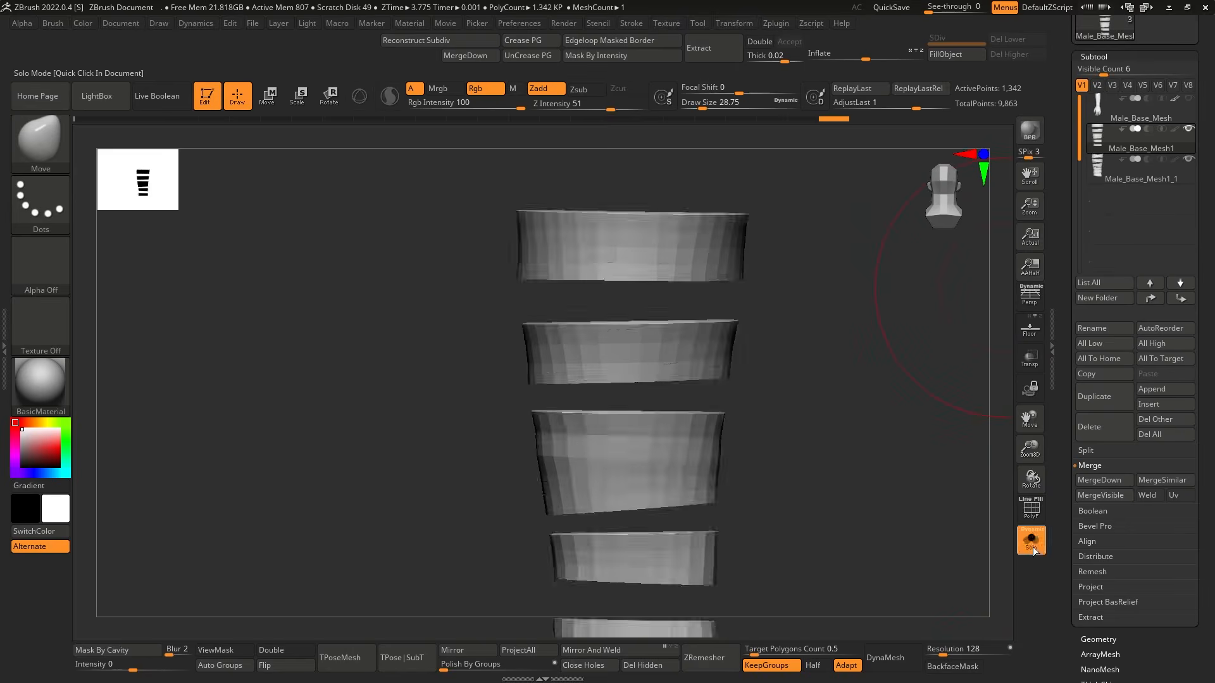
# Turn on dynamic subdivision for the diagonal wraps and the inner forearm bands.
pyautogui.click(1030, 539)
pyautogui.hotkey('shift', 'f')
pyautogui.keyDown('alt'); pyautogui.click(702, 392); pyautogui.keyUp('alt')
pyautogui.press('d')
pyautogui.keyDown('ctrl'); pyautogui.moveTo(943, 355); pyautogui.dragTo(937, 298, button='right'); pyautogui.keyUp('ctrl')
pyautogui.keyDown('alt'); pyautogui.click(687, 437); pyautogui.keyUp('alt')
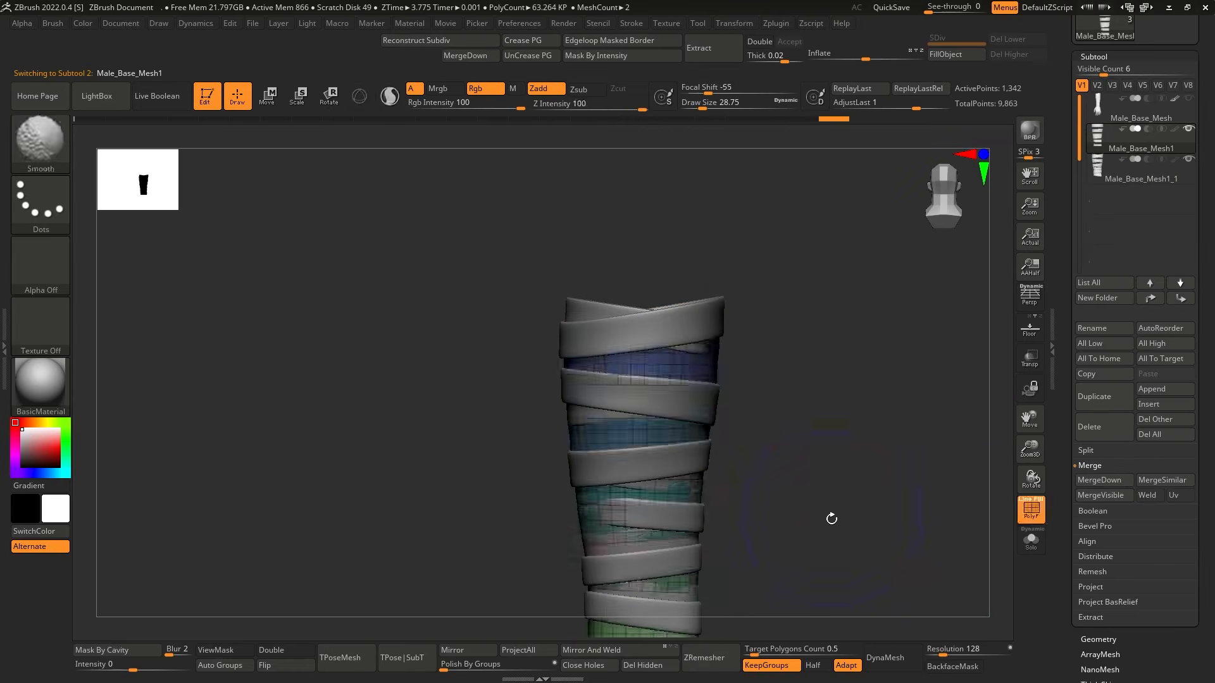
pyautogui.moveTo(837, 528); pyautogui.dragTo(868, 478, button='right')
pyautogui.moveTo(869, 478); pyautogui.dragTo(851, 459, button='right')
pyautogui.keyDown('alt'); pyautogui.click(751, 443); pyautogui.keyUp('alt')
pyautogui.hotkey('shift', 'd')
pyautogui.press('d')
# Adjust the fit of the inner forearm bands beneath the diagonal wraps and check them with polyframe.
pyautogui.moveTo(851, 367); pyautogui.dragTo(936, 373, button='right')
pyautogui.keyDown('ctrl'); pyautogui.moveTo(936, 373); pyautogui.dragTo(917, 405, button='right'); pyautogui.keyUp('ctrl')
pyautogui.press('w')
pyautogui.keyDown('ctrl'); pyautogui.click(756, 437); pyautogui.keyUp('ctrl')
pyautogui.keyDown('ctrl'); pyautogui.moveTo(822, 506); pyautogui.dragTo(879, 447, button='right'); pyautogui.keyUp('ctrl')
pyautogui.hotkey('shift', 'f')
# Toggle wrap subtool visibility and refine the forearm wraps with the Move Topological brush, undoing the last stroke.
pyautogui.hotkey('shift', 'f')
pyautogui.hotkey('shift', 'f')
pyautogui.hotkey('shift', 'f')
pyautogui.click(1185, 161)
pyautogui.click(1180, 180)
pyautogui.keyDown('ctrl'); pyautogui.moveTo(840, 510); pyautogui.dragTo(835, 480, button='right'); pyautogui.keyUp('ctrl')
pyautogui.keyDown('alt'); pyautogui.moveTo(817, 544); pyautogui.dragTo(795, 466, button='right'); pyautogui.keyUp('alt')
pyautogui.hotkey('shift', 'f')
pyautogui.press('b')
pyautogui.press('m')
pyautogui.press('t')
pyautogui.moveTo(804, 417)
pyautogui.keyDown('ctrl'); pyautogui.mouseDown(button='right')
pyautogui.moveTo(827, 391)
pyautogui.moveTo(767, 415)
pyautogui.moveTo(799, 418)
pyautogui.moveTo(734, 405)
pyautogui.moveTo(708, 383)
pyautogui.mouseUp(button='right'); pyautogui.keyUp('ctrl')
pyautogui.moveTo(662, 424)
pyautogui.mouseDown(button='right')
pyautogui.moveTo(798, 401)
pyautogui.moveTo(874, 435)
pyautogui.moveTo(759, 442)
pyautogui.moveTo(553, 420)
pyautogui.moveTo(498, 483)
pyautogui.mouseUp(button='right')
pyautogui.moveTo(602, 458)
pyautogui.mouseDown(button='right')
pyautogui.moveTo(512, 479)
pyautogui.moveTo(713, 494)
pyautogui.moveTo(686, 444)
pyautogui.moveTo(664, 469)
pyautogui.moveTo(692, 484)
pyautogui.mouseUp(button='right')
pyautogui.hotkey('ctrl', 'z')
pyautogui.hotkey('shift', 'f')
pyautogui.hotkey('shift', 'f')
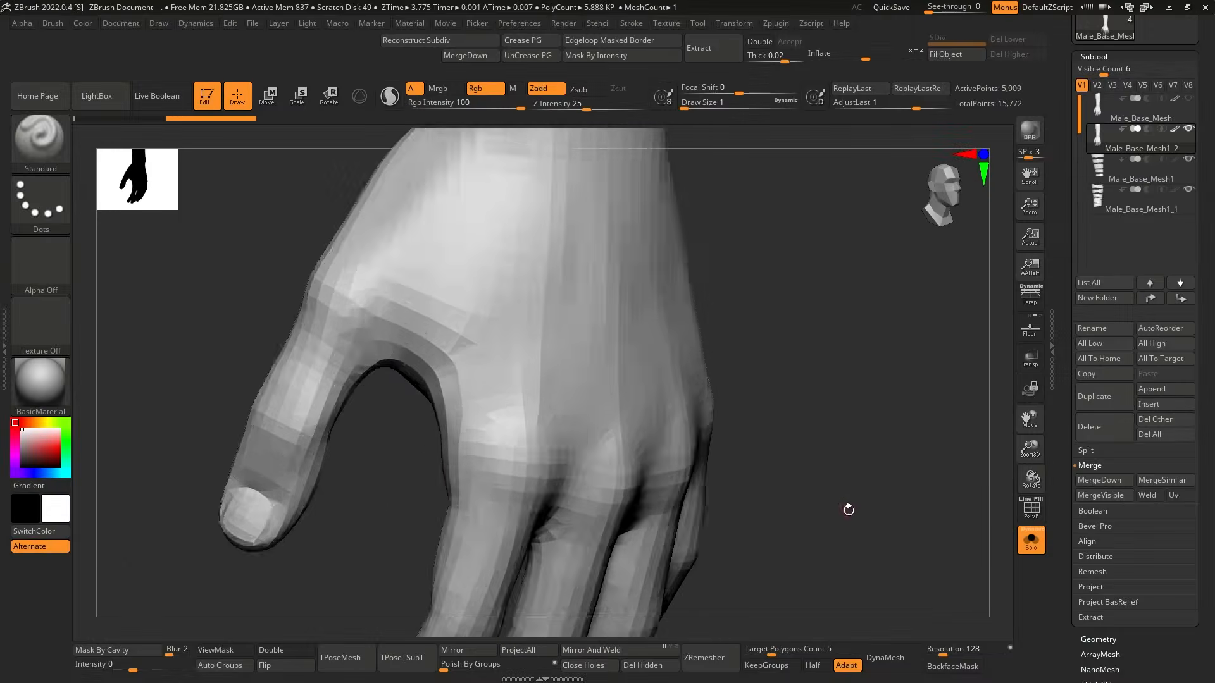
# Slice the Male_Base_Mesh1_2 arm copy across the thumb and fingers to form separate hand polygroups.
pyautogui.moveTo(849, 507); pyautogui.dragTo(321, 361, button='right')
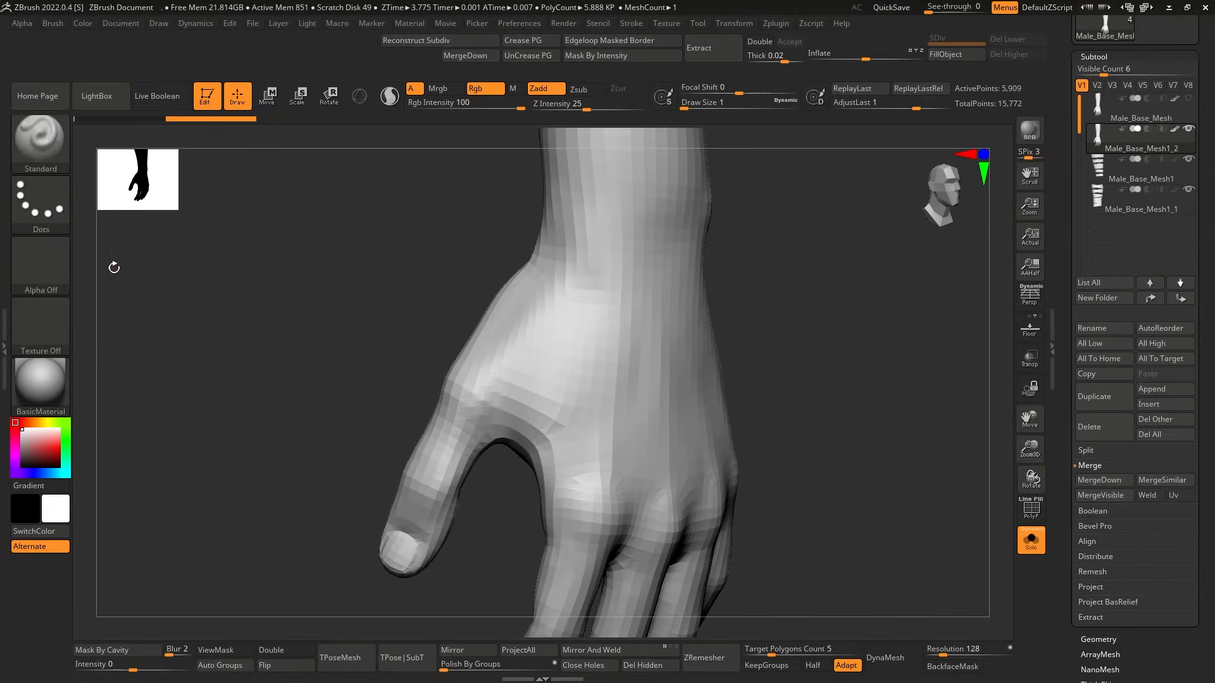
pyautogui.keyDown('ctrl'); pyautogui.keyDown('shift'); pyautogui.click(40, 140); pyautogui.keyUp('shift'); pyautogui.keyUp('ctrl')
pyautogui.keyDown('ctrl'); pyautogui.keyDown('shift'); pyautogui.click(366, 213); pyautogui.keyUp('shift'); pyautogui.keyUp('ctrl')
pyautogui.hotkey('shift', 'f')
pyautogui.moveTo(838, 460); pyautogui.dragTo(816, 470, button='right')
pyautogui.keyDown('ctrl'); pyautogui.keyDown('shift'); pyautogui.moveTo(509, 491); pyautogui.dragTo(397, 316); pyautogui.keyUp('shift'); pyautogui.keyUp('ctrl')
pyautogui.moveTo(816, 424); pyautogui.dragTo(789, 429, button='right')
pyautogui.keyDown('ctrl'); pyautogui.keyDown('shift'); pyautogui.moveTo(458, 262); pyautogui.dragTo(489, 475); pyautogui.keyUp('shift'); pyautogui.keyUp('ctrl')
pyautogui.moveTo(489, 475); pyautogui.dragTo(843, 366, button='right')
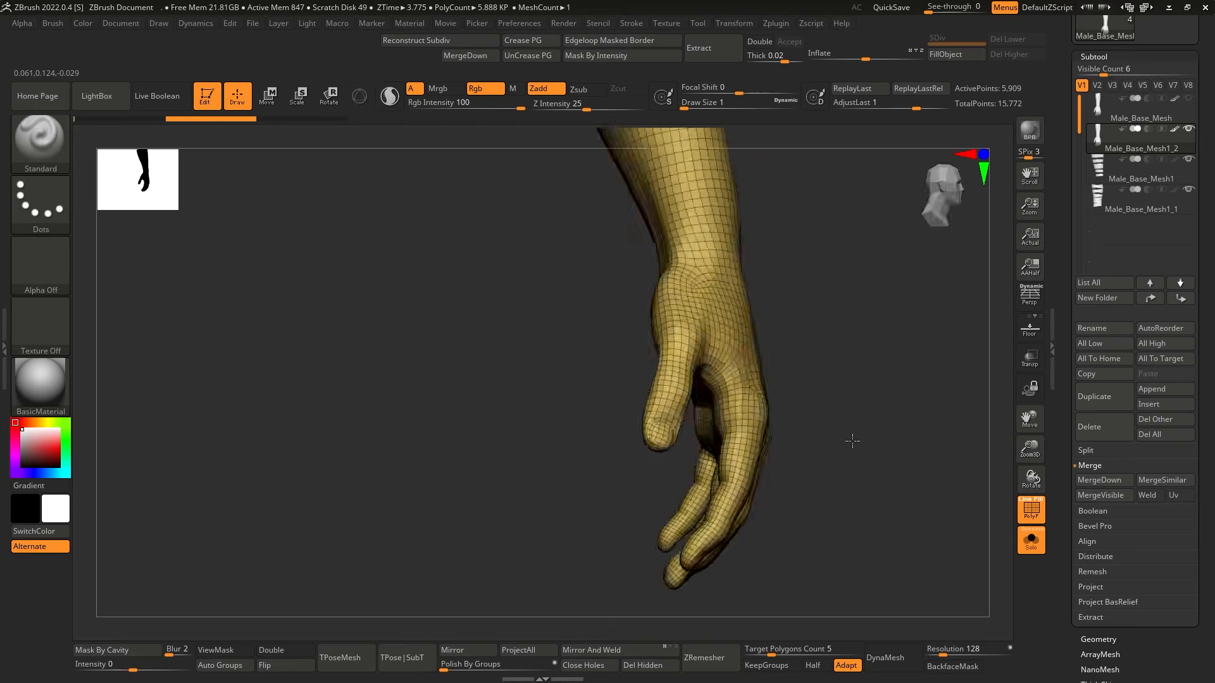
pyautogui.moveTo(852, 441); pyautogui.dragTo(656, 464, button='right')
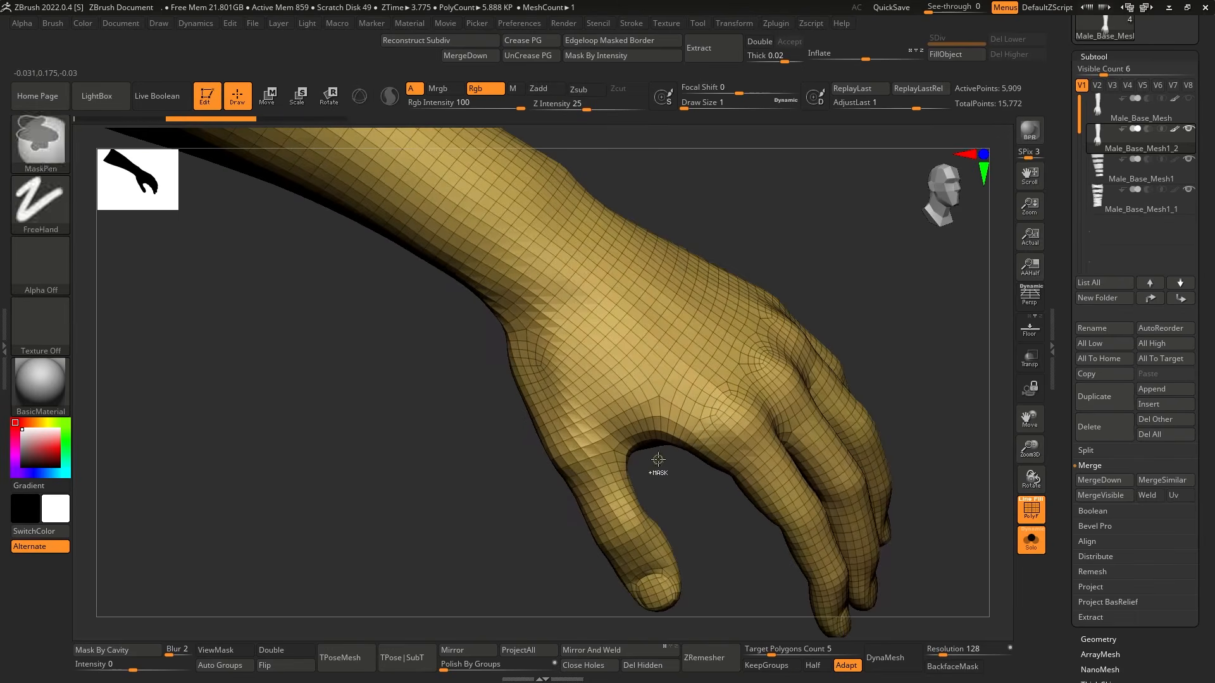
pyautogui.keyDown('ctrl'); pyautogui.keyDown('shift'); pyautogui.moveTo(924, 417); pyautogui.dragTo(484, 476); pyautogui.keyUp('shift'); pyautogui.keyUp('ctrl')
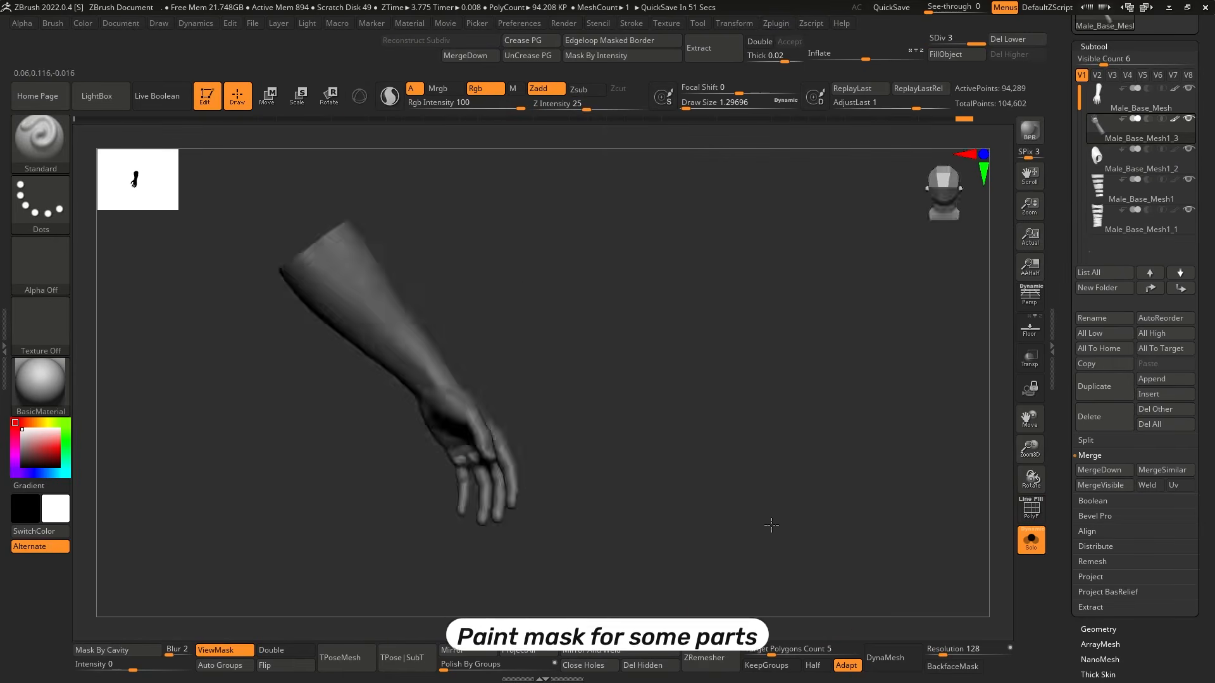
pyautogui.moveTo(772, 521); pyautogui.dragTo(752, 479, button='right')
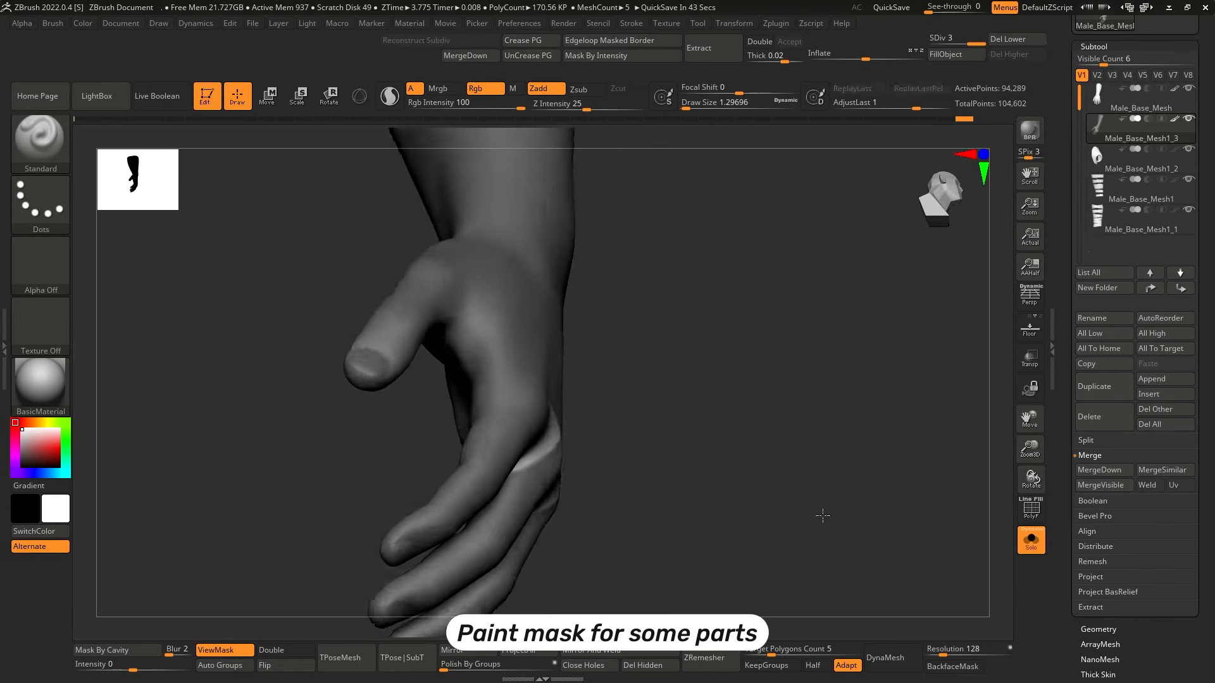
# Paint masks on Male_Base_Mesh1_3 over the thumb web and between the fingers, on both sides of the hand.
pyautogui.moveTo(821, 515); pyautogui.dragTo(814, 453, button='right')
pyautogui.press('s')
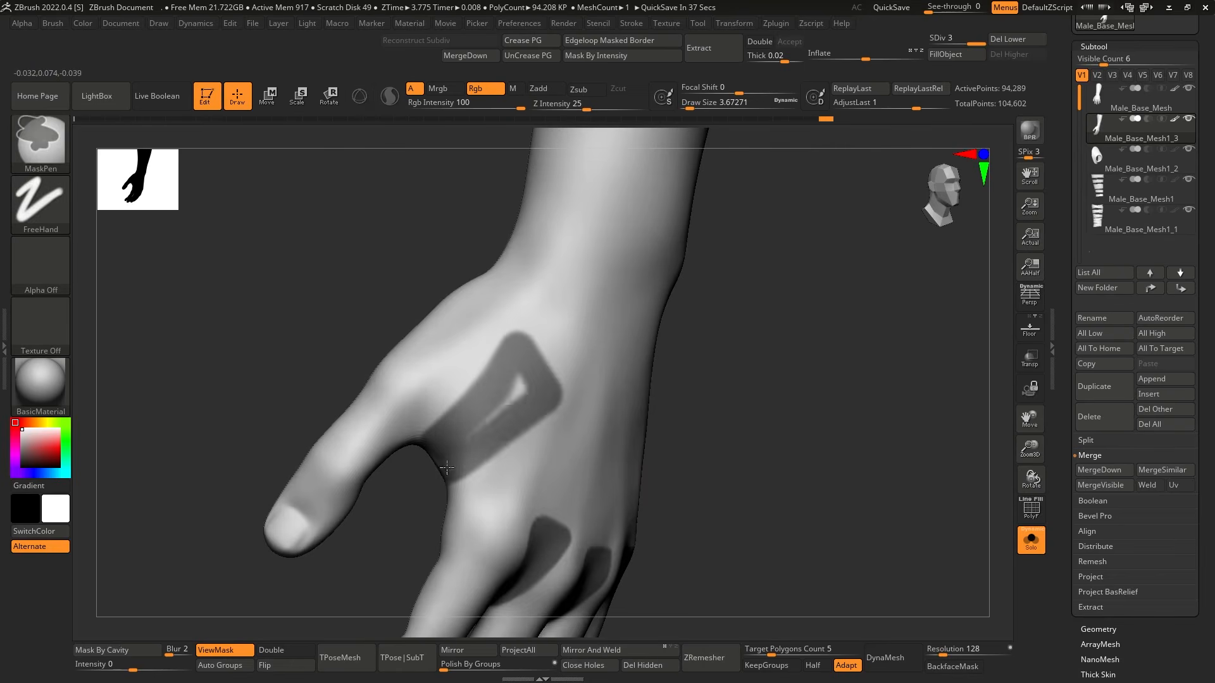
pyautogui.moveTo(448, 467); pyautogui.dragTo(751, 317, button='right')
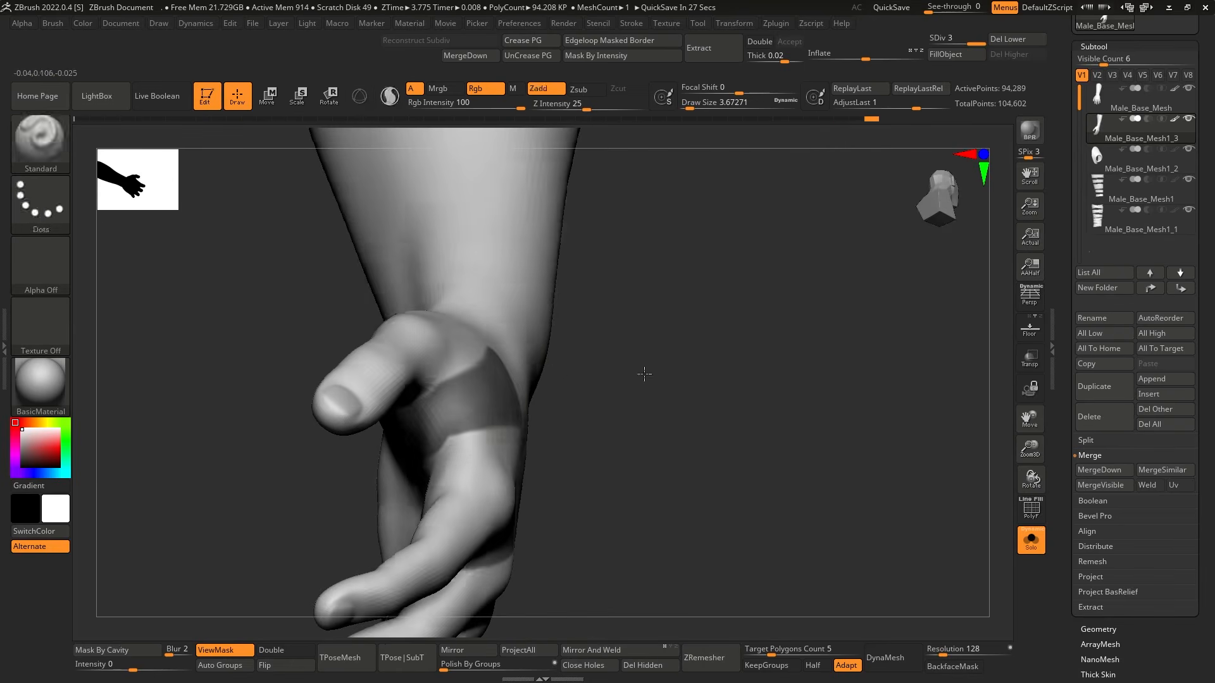
pyautogui.press('s')
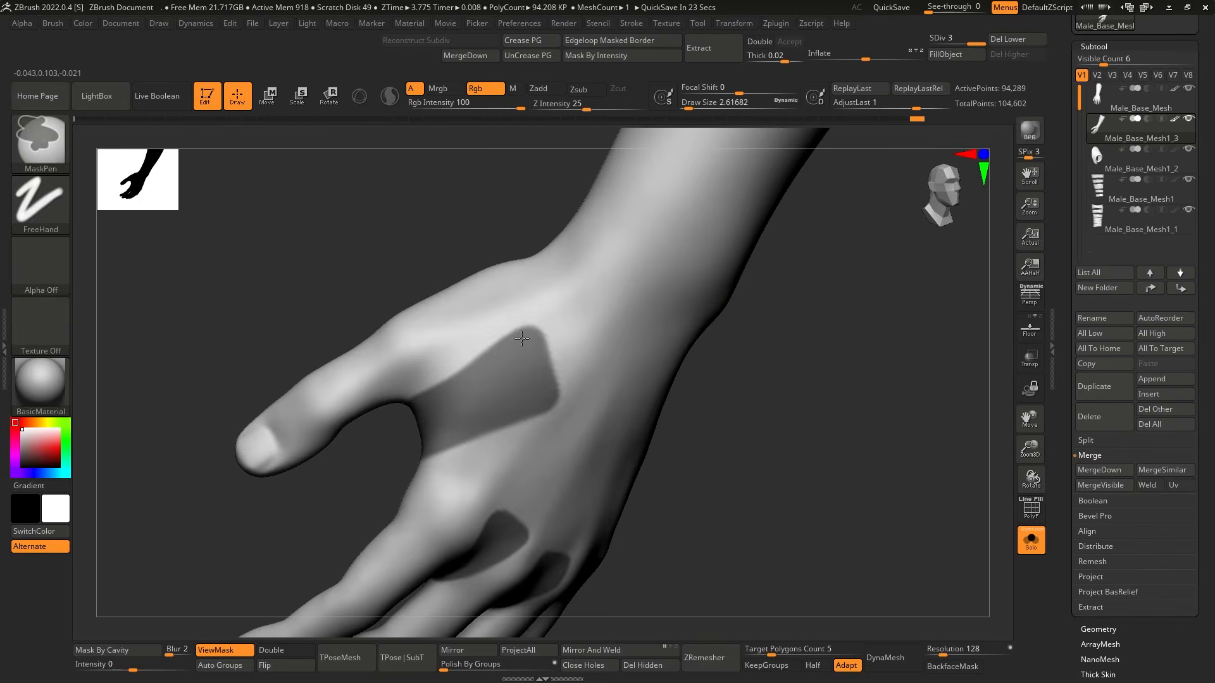
# Paint mask strips on Male_Base_Mesh1_4 around the base of the hand, the thumb web and the knuckles, continuing across the palm.
pyautogui.moveTo(648, 393); pyautogui.dragTo(816, 386, button='right')
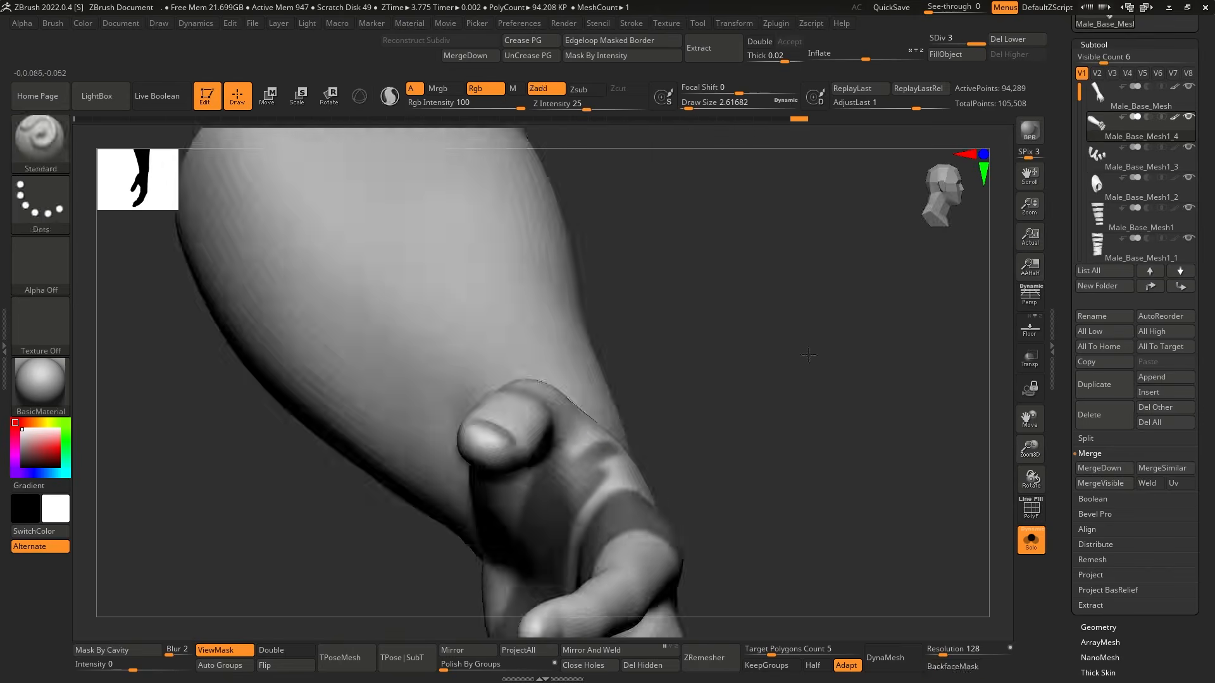
pyautogui.moveTo(808, 353); pyautogui.dragTo(575, 514, button='right')
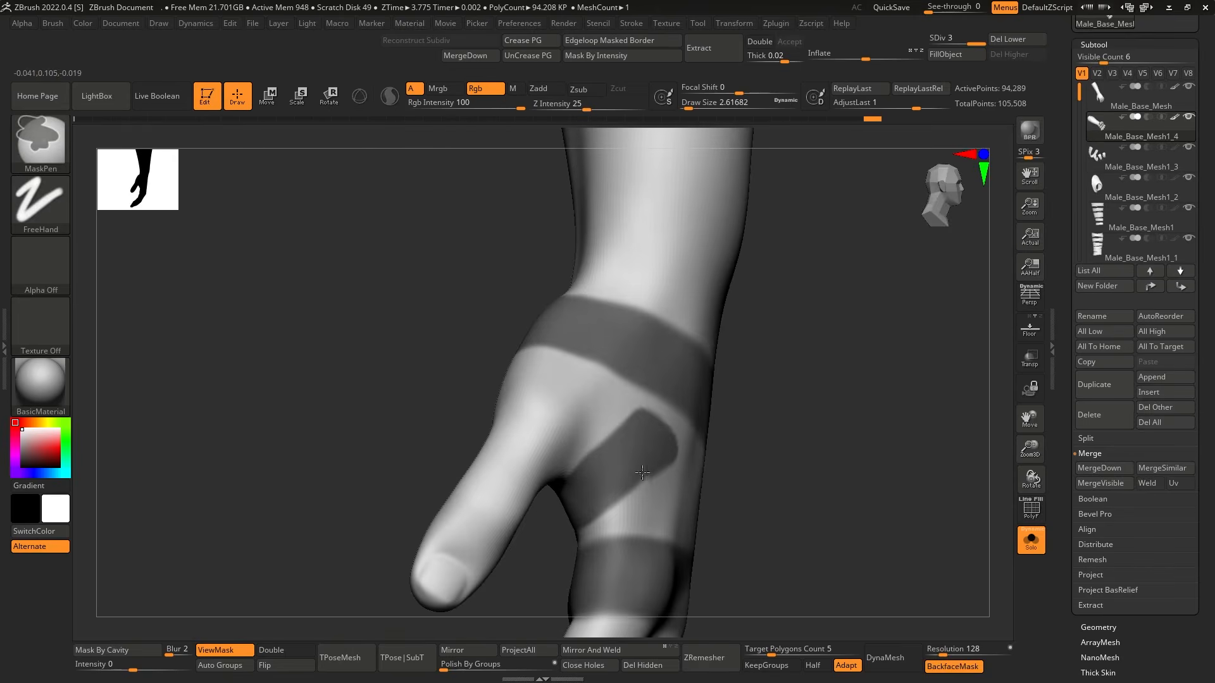
pyautogui.keyDown('ctrl'); pyautogui.moveTo(816, 468); pyautogui.dragTo(838, 448, button='right'); pyautogui.keyUp('ctrl')
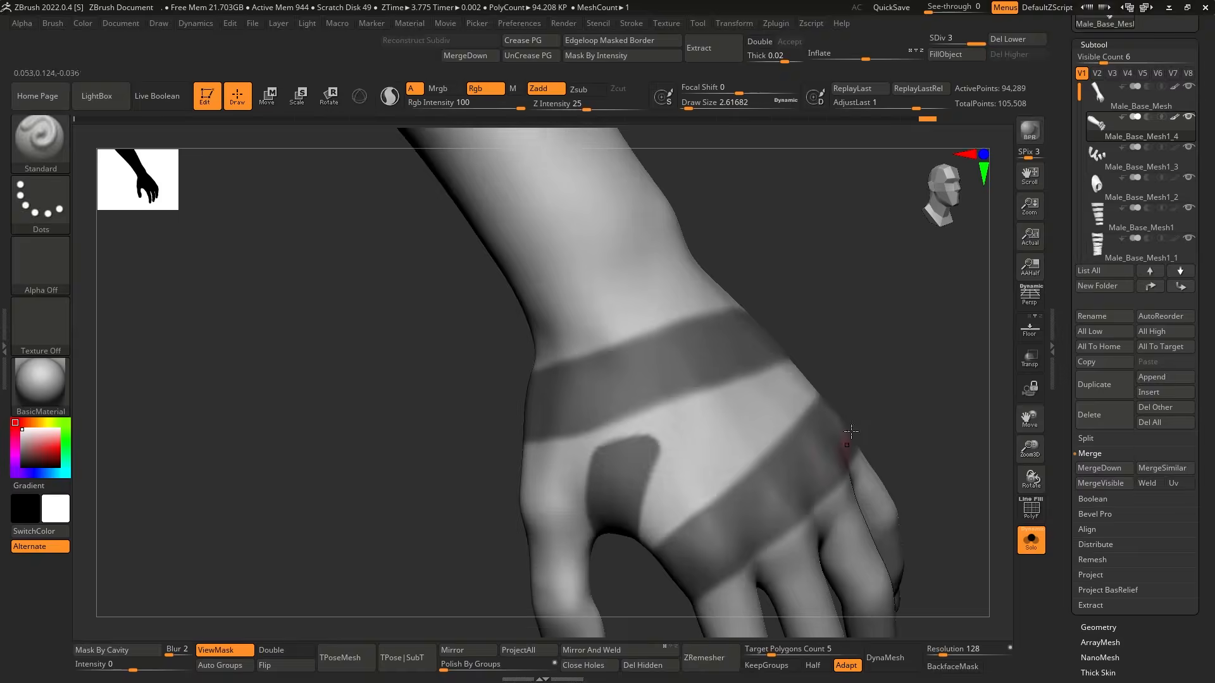
pyautogui.hotkey('ctrl', 'i')
pyautogui.moveTo(626, 432)
pyautogui.keyDown('ctrl'); pyautogui.mouseDown(button='right')
pyautogui.moveTo(854, 380)
pyautogui.moveTo(813, 494)
pyautogui.moveTo(828, 413)
pyautogui.moveTo(847, 425)
pyautogui.moveTo(835, 489)
pyautogui.moveTo(761, 493)
pyautogui.moveTo(734, 452)
pyautogui.mouseUp(button='right'); pyautogui.keyUp('ctrl')
pyautogui.keyDown('ctrl'); pyautogui.moveTo(734, 452); pyautogui.dragTo(710, 426, button='right'); pyautogui.keyUp('ctrl')
pyautogui.keyDown('ctrl'); pyautogui.moveTo(709, 407); pyautogui.dragTo(727, 397); pyautogui.keyUp('ctrl')
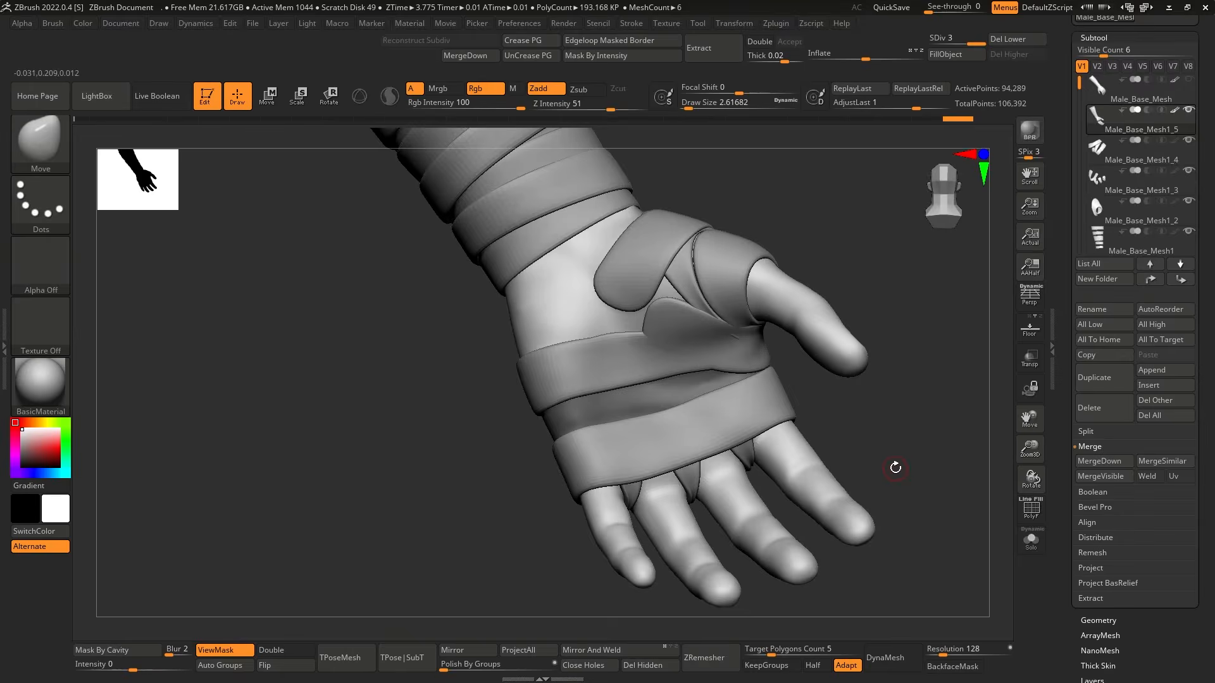
# Shape the hand wraps with the Move brush over the palm and thumb, checking them alone and with the forearm wraps.
pyautogui.moveTo(886, 480)
pyautogui.mouseDown(button='right')
pyautogui.moveTo(894, 488)
pyautogui.moveTo(840, 466)
pyautogui.moveTo(877, 502)
pyautogui.moveTo(897, 412)
pyautogui.moveTo(862, 497)
pyautogui.mouseUp(button='right')
pyautogui.click(1030, 541)
pyautogui.moveTo(895, 418)
pyautogui.keyDown('ctrl'); pyautogui.mouseDown(button='right')
pyautogui.moveTo(889, 453)
pyautogui.moveTo(852, 374)
pyautogui.moveTo(537, 383)
pyautogui.moveTo(680, 327)
pyautogui.mouseUp(button='right'); pyautogui.keyUp('ctrl')
pyautogui.moveTo(754, 308); pyautogui.dragTo(706, 346, button='right')
pyautogui.click(1031, 541)
pyautogui.moveTo(952, 515); pyautogui.dragTo(949, 425, button='right')
pyautogui.click(1031, 540)
pyautogui.moveTo(917, 506); pyautogui.dragTo(728, 471, button='right')
pyautogui.keyDown('ctrl'); pyautogui.moveTo(654, 461); pyautogui.dragTo(661, 435, button='right'); pyautogui.keyUp('ctrl')
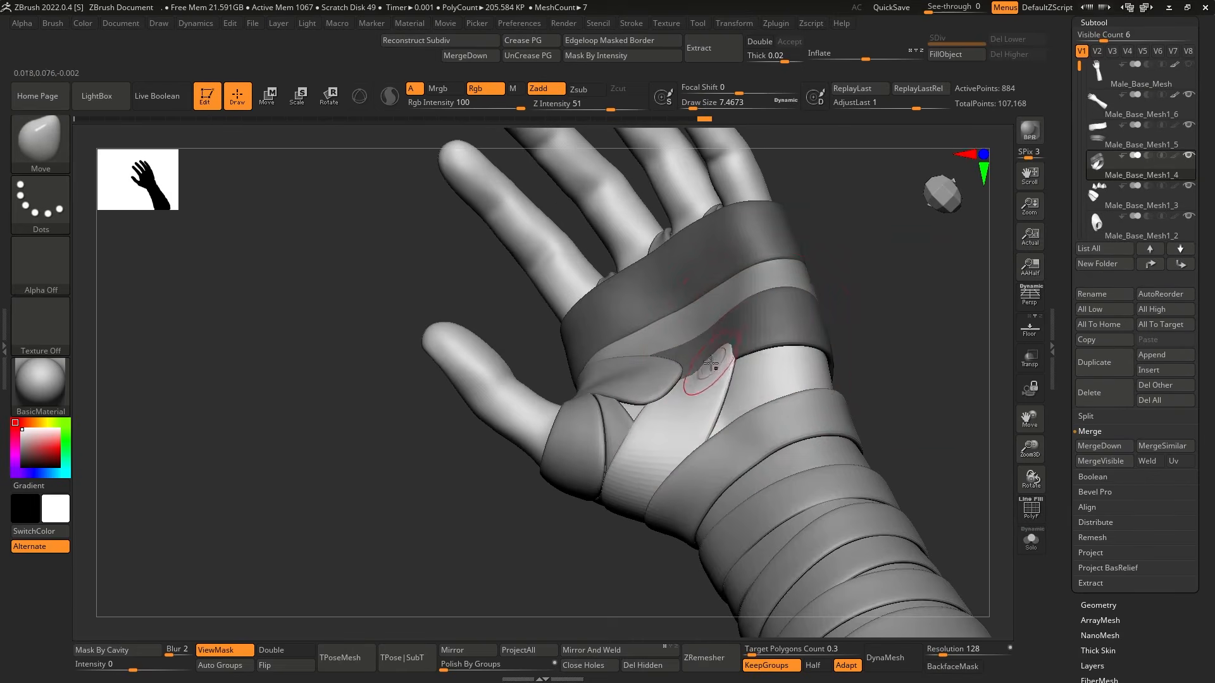
# Shape the palm wraps and the thumb-web patch with the Move brush, checking Male_Base_Mesh1_4 and Male_Base_Mesh1_3 with the polyframe.
pyautogui.moveTo(886, 304)
pyautogui.mouseDown()
pyautogui.moveTo(909, 358)
pyautogui.moveTo(791, 356)
pyautogui.mouseUp()
pyautogui.moveTo(886, 405); pyautogui.dragTo(787, 413)
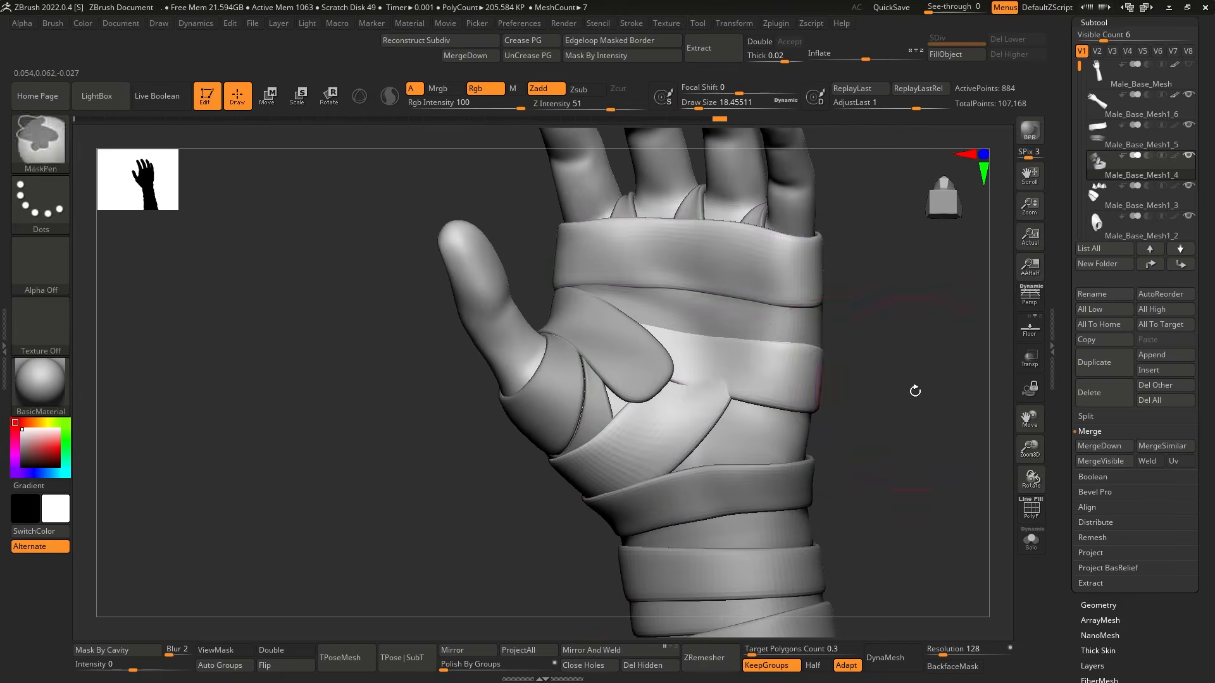
pyautogui.press('w')
pyautogui.hotkey('shift', 'f')
pyautogui.hotkey('shift', 'f')
pyautogui.moveTo(908, 358); pyautogui.dragTo(911, 374)
pyautogui.keyDown('alt'); pyautogui.click(652, 418); pyautogui.keyUp('alt')
pyautogui.hotkey('shift', 'f')
pyautogui.moveTo(730, 420); pyautogui.dragTo(699, 439, button='right')
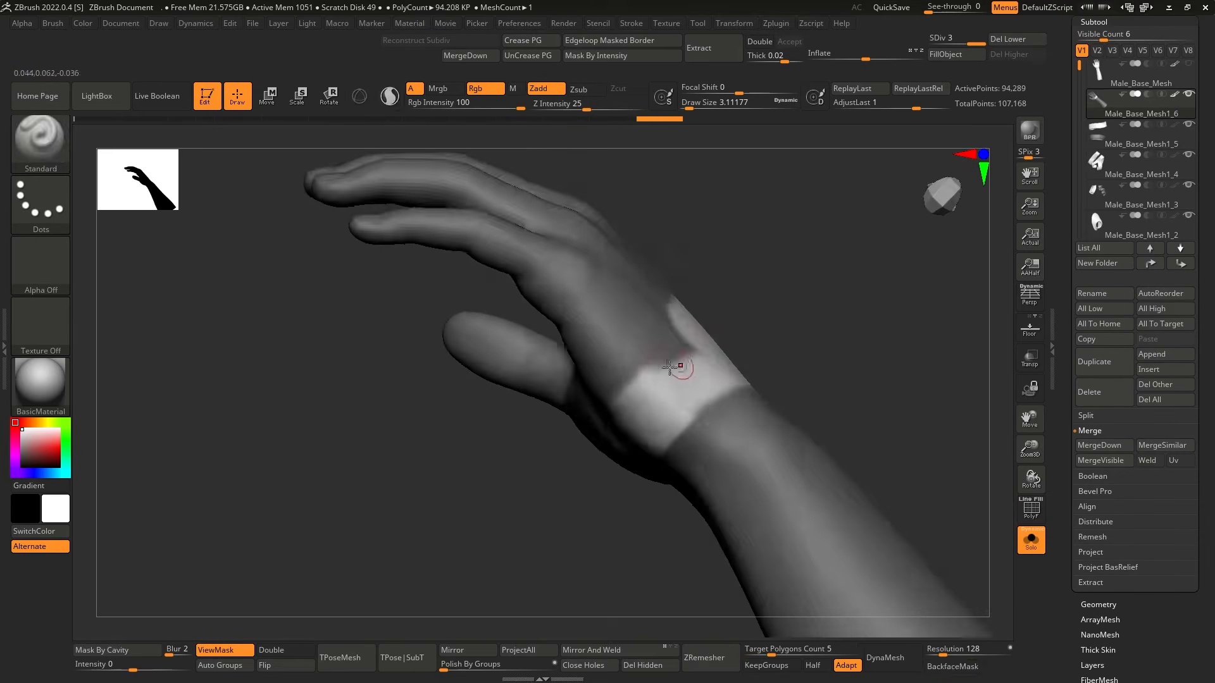
pyautogui.moveTo(899, 342); pyautogui.dragTo(797, 338)
pyautogui.keyDown('ctrl'); pyautogui.moveTo(683, 414); pyautogui.dragTo(561, 494); pyautogui.keyUp('ctrl')
# Paint mask strips across the wrist and the back of the hand on Male_Base_Mesh1_6.
pyautogui.moveTo(854, 355); pyautogui.dragTo(816, 367)
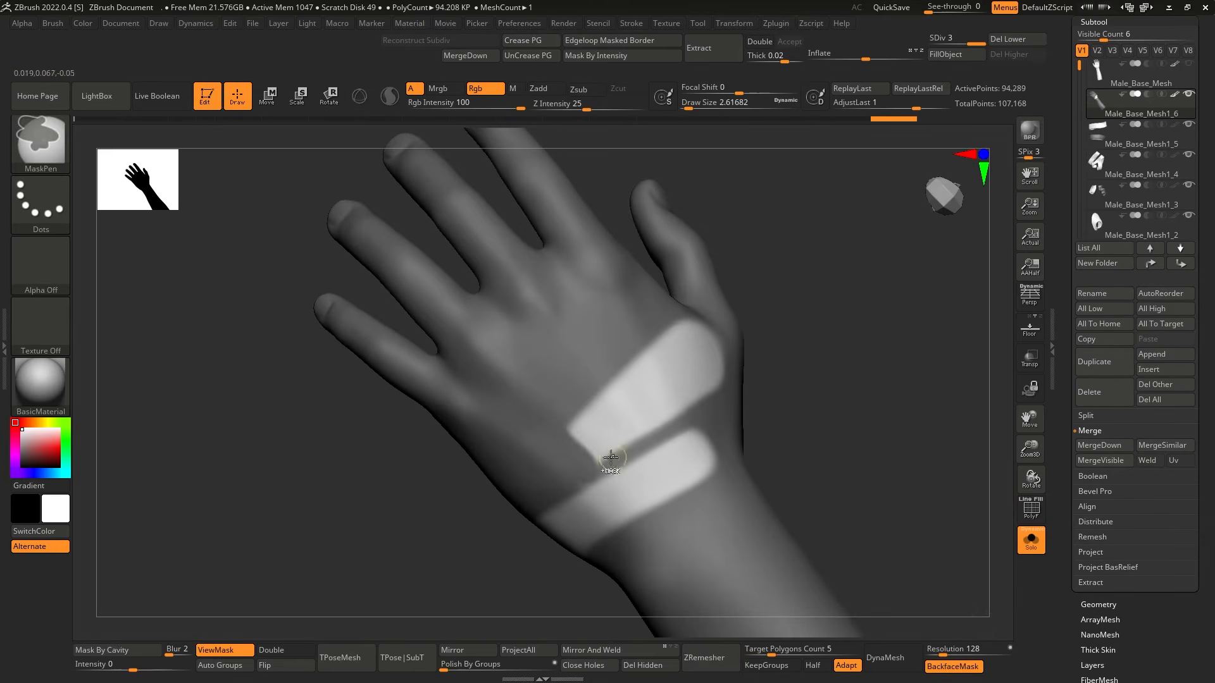
pyautogui.keyDown('ctrl'); pyautogui.click(802, 388); pyautogui.keyUp('ctrl')
pyautogui.keyDown('ctrl'); pyautogui.click(822, 412); pyautogui.keyUp('ctrl')
pyautogui.keyDown('ctrl'); pyautogui.click(821, 411); pyautogui.keyUp('ctrl')
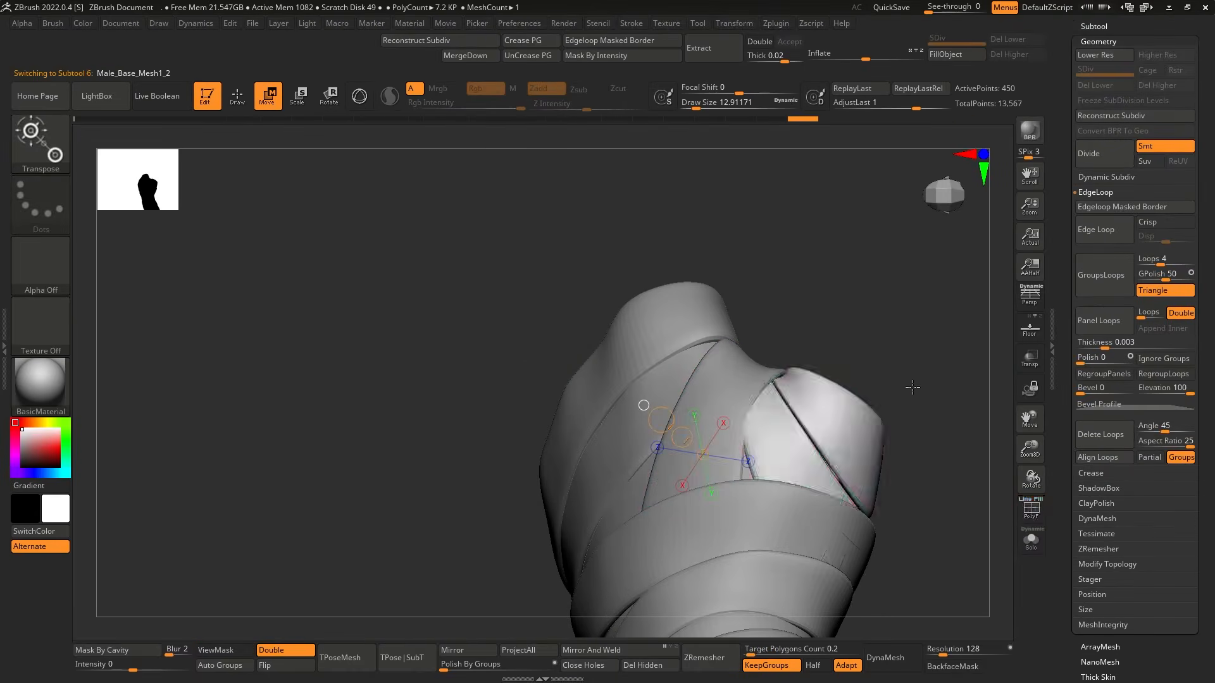
# Check the new wrist wraps with the polyframe and reshape them with a larger brush so they overlap the neighbouring bands.
pyautogui.hotkey('shift', 'f')
pyautogui.hotkey('shift', 'f')
pyautogui.press('b')
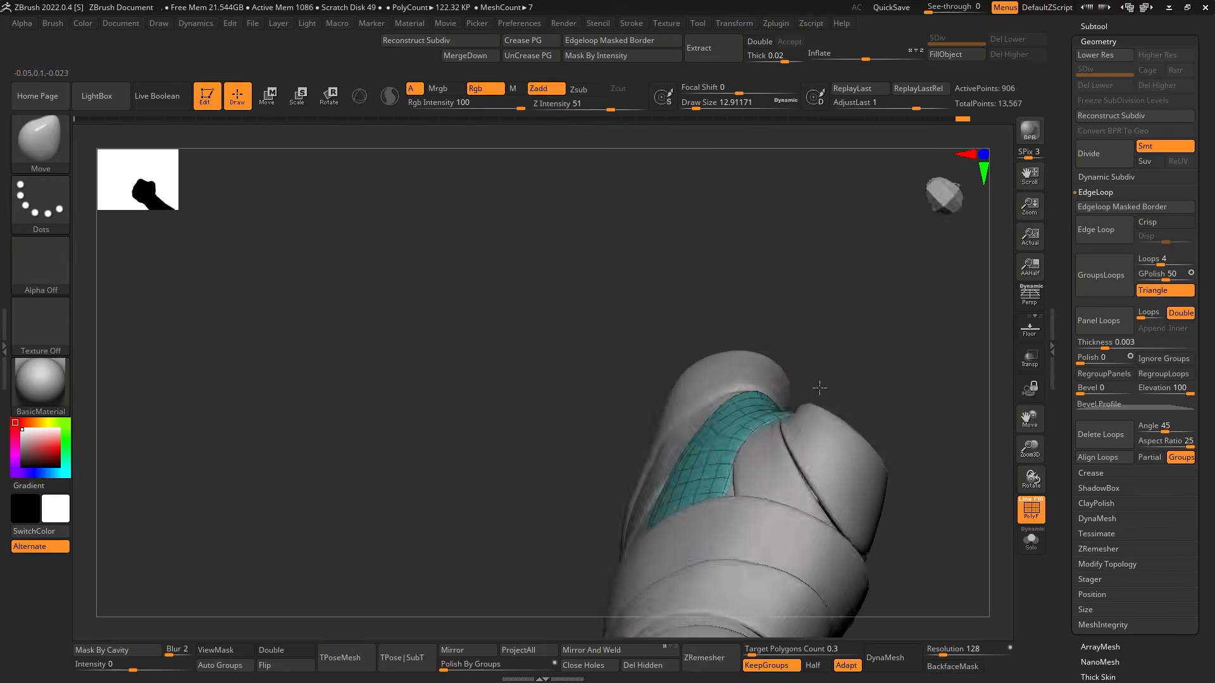
pyautogui.moveTo(820, 388)
pyautogui.mouseDown()
pyautogui.moveTo(791, 417)
pyautogui.moveTo(911, 385)
pyautogui.moveTo(926, 397)
pyautogui.moveTo(886, 388)
pyautogui.moveTo(902, 411)
pyautogui.mouseUp()
pyautogui.hotkey('shift', 'f')
pyautogui.hotkey('shift', 'f')
pyautogui.keyDown('alt'); pyautogui.click(816, 424); pyautogui.keyUp('alt')
pyautogui.moveTo(816, 424); pyautogui.dragTo(707, 453, button='right')
pyautogui.press('s')
pyautogui.moveTo(591, 585)
pyautogui.mouseDown(button='right')
pyautogui.moveTo(721, 401)
pyautogui.moveTo(775, 405)
pyautogui.moveTo(734, 433)
pyautogui.moveTo(591, 483)
pyautogui.mouseUp(button='right')
pyautogui.press('s')
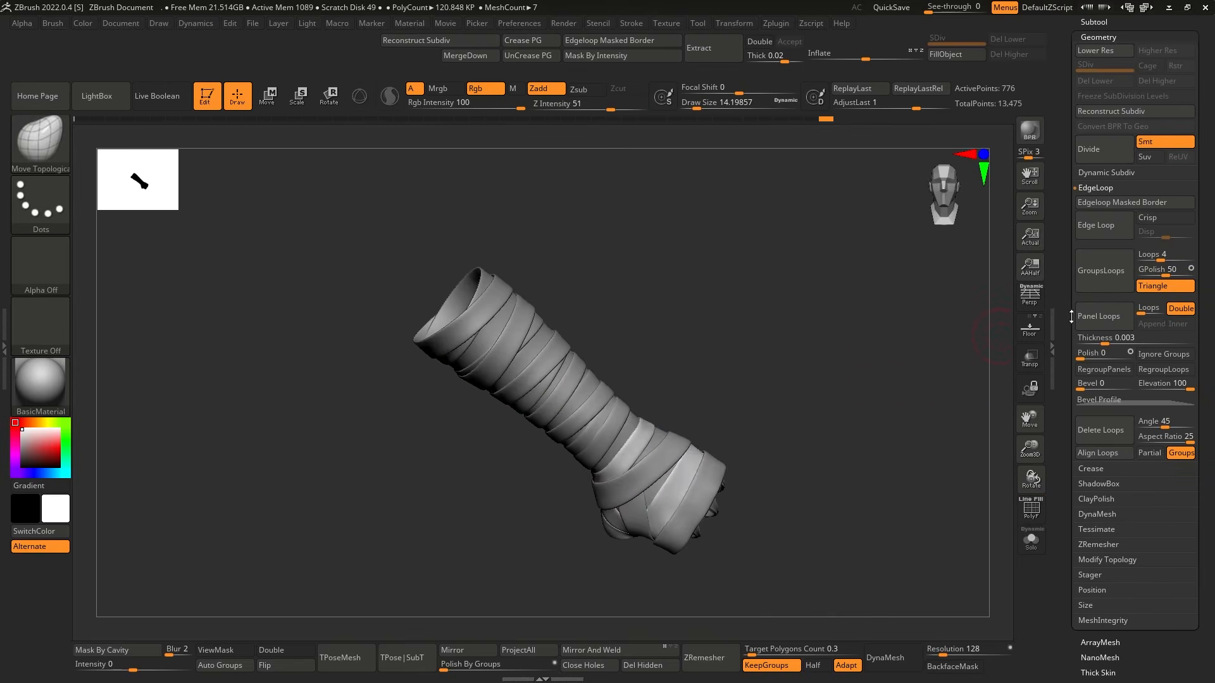
# Refine the overlaps between the forearm and hand wraps with the Move Topological brush, resizing it as needed.
pyautogui.click(1094, 22)
pyautogui.moveTo(848, 452)
pyautogui.mouseDown(button='right')
pyautogui.moveTo(846, 437)
pyautogui.moveTo(828, 492)
pyautogui.moveTo(574, 400)
pyautogui.mouseUp(button='right')
pyautogui.press('s')
pyautogui.click(835, 445)
pyautogui.hotkey('shift', 'f')
pyautogui.moveTo(610, 429); pyautogui.dragTo(606, 423)
pyautogui.press(']')
pyautogui.moveTo(607, 367)
pyautogui.mouseDown(button='right')
pyautogui.moveTo(617, 413)
pyautogui.moveTo(797, 292)
pyautogui.moveTo(803, 444)
pyautogui.mouseUp(button='right')
pyautogui.hotkey('shift', 'f')
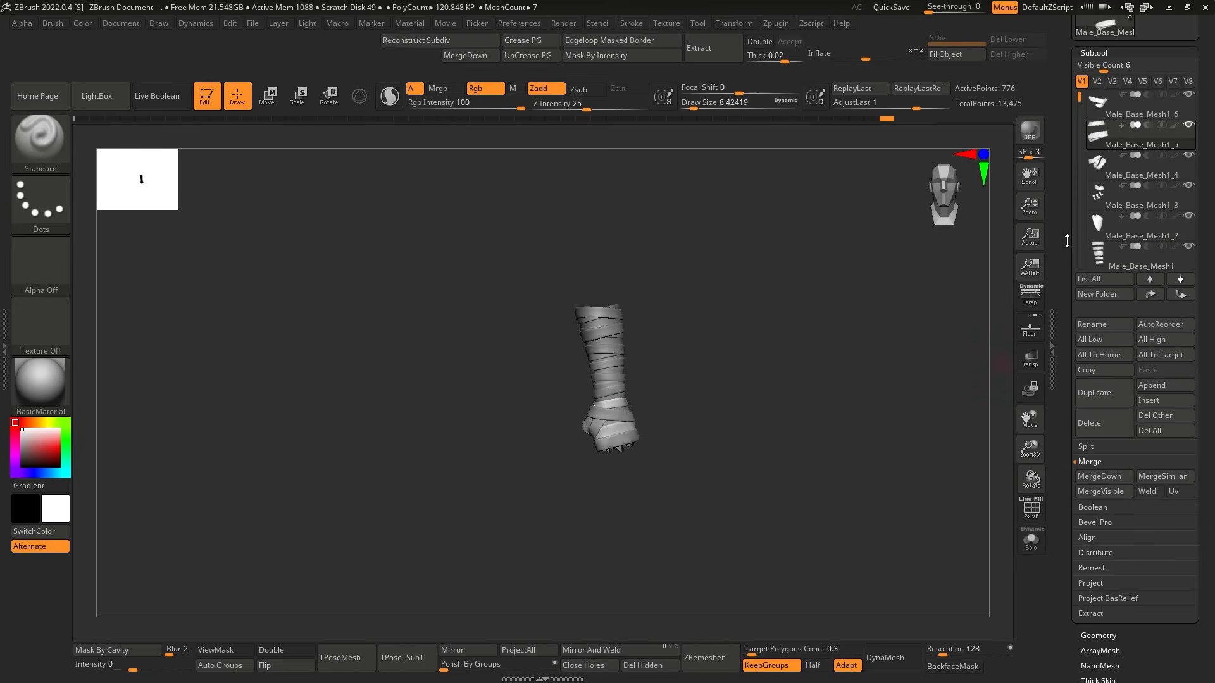
# Unwrap a clone of the Male_Base_Mesh1_6 wraps in UV Master with Symmetry and Polygroups enabled, and preview its flattened UVs.
pyautogui.scroll(3, 1071, 251)
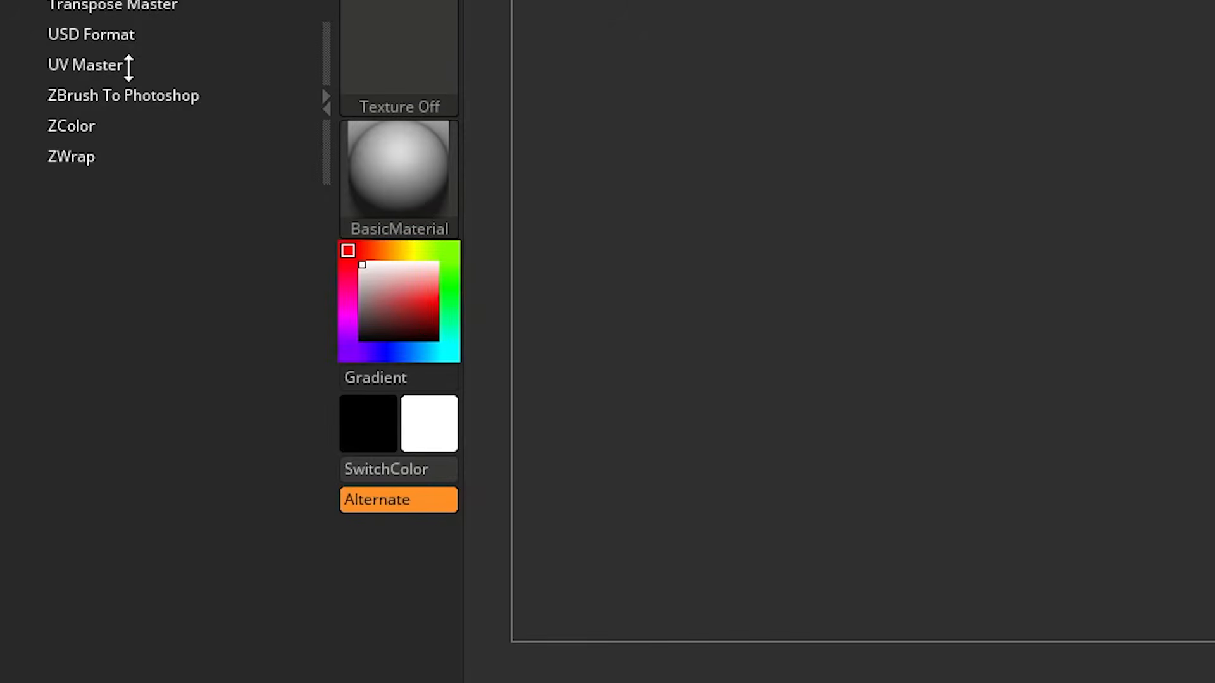
pyautogui.click(101, 64)
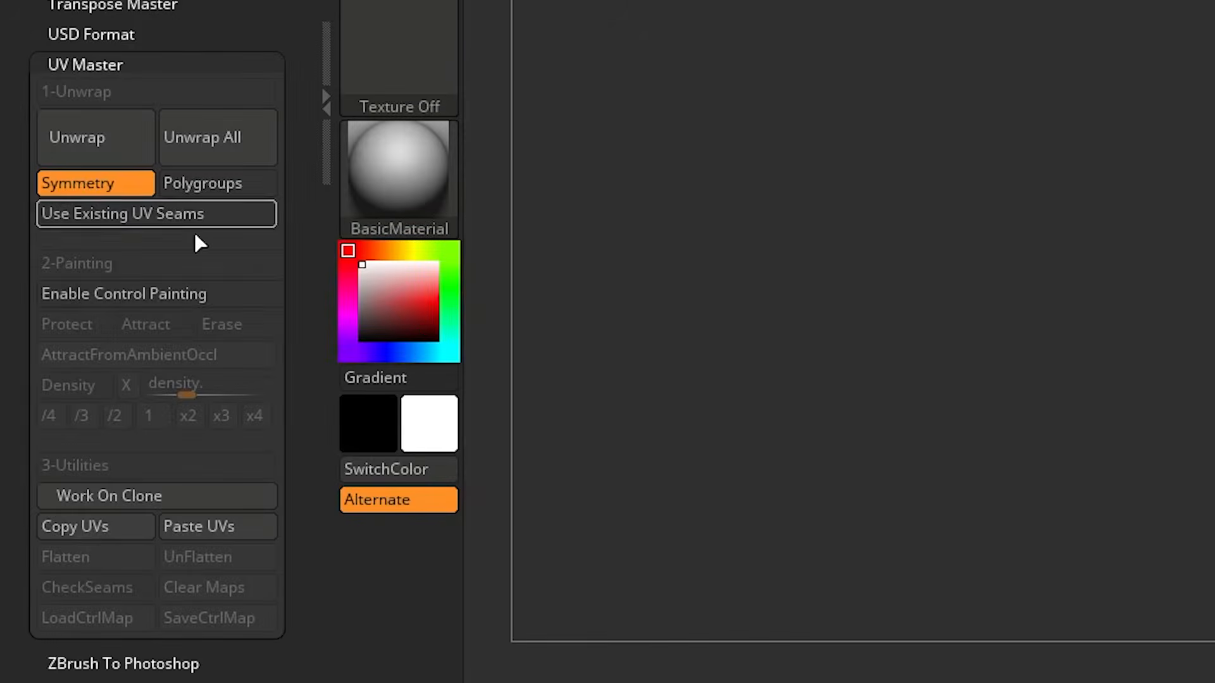
pyautogui.moveTo(775, 467); pyautogui.dragTo(833, 459)
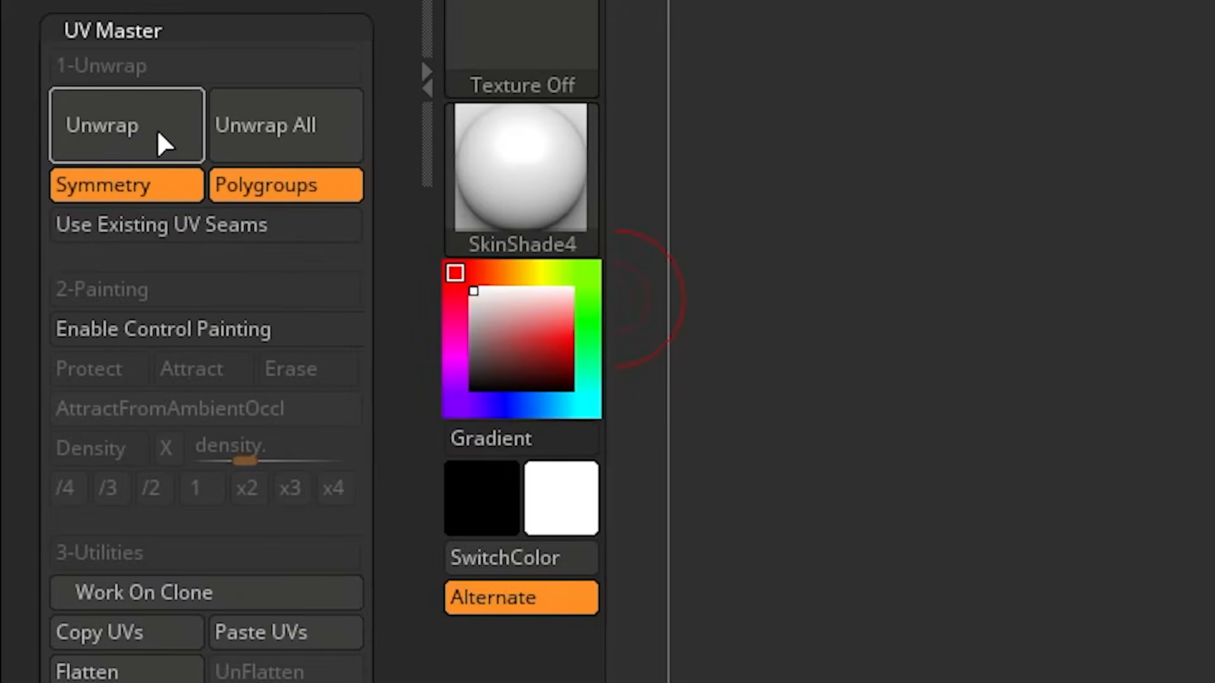
pyautogui.click(154, 130)
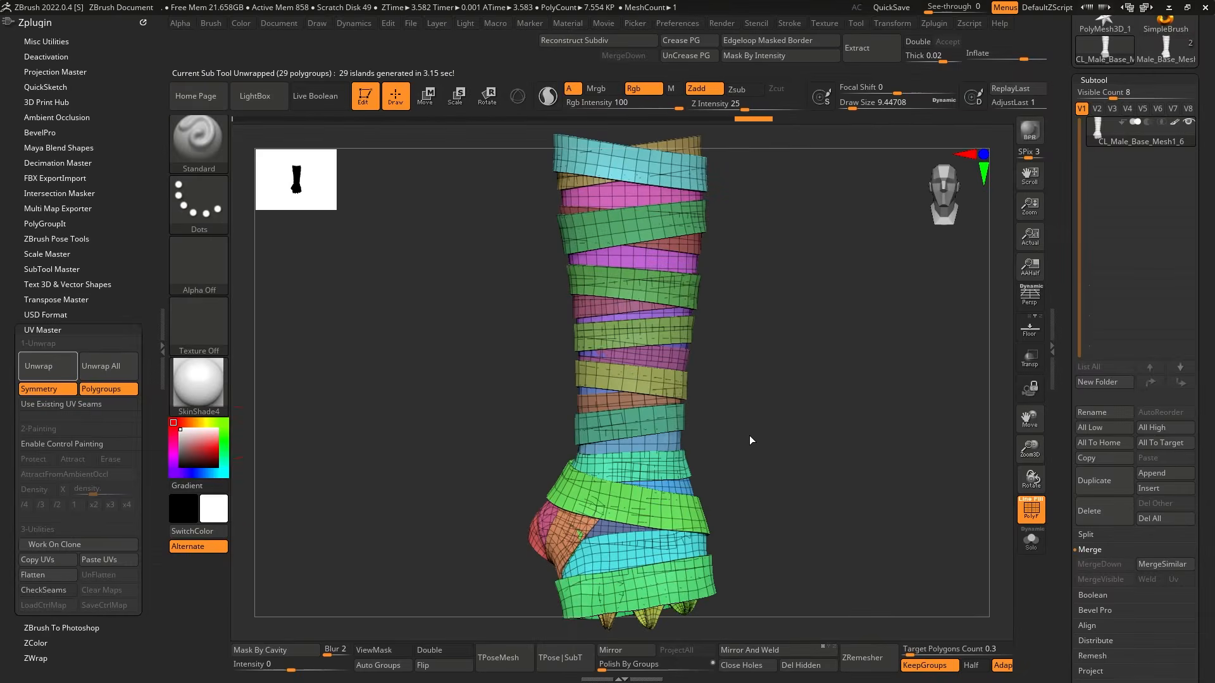
pyautogui.click(50, 575)
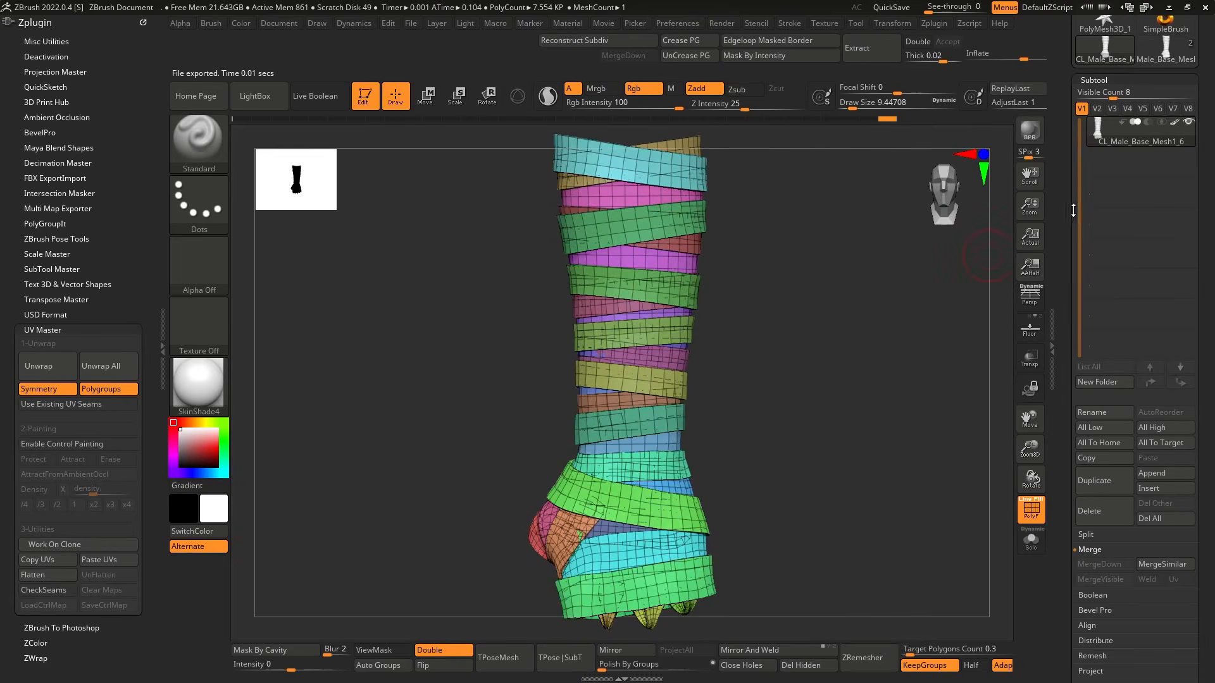
# Return to the original Male_Base_Mesh wrap model and paste the clone's UVs onto it.
pyautogui.moveTo(1072, 212); pyautogui.dragTo(1074, 255)
pyautogui.click(1164, 94)
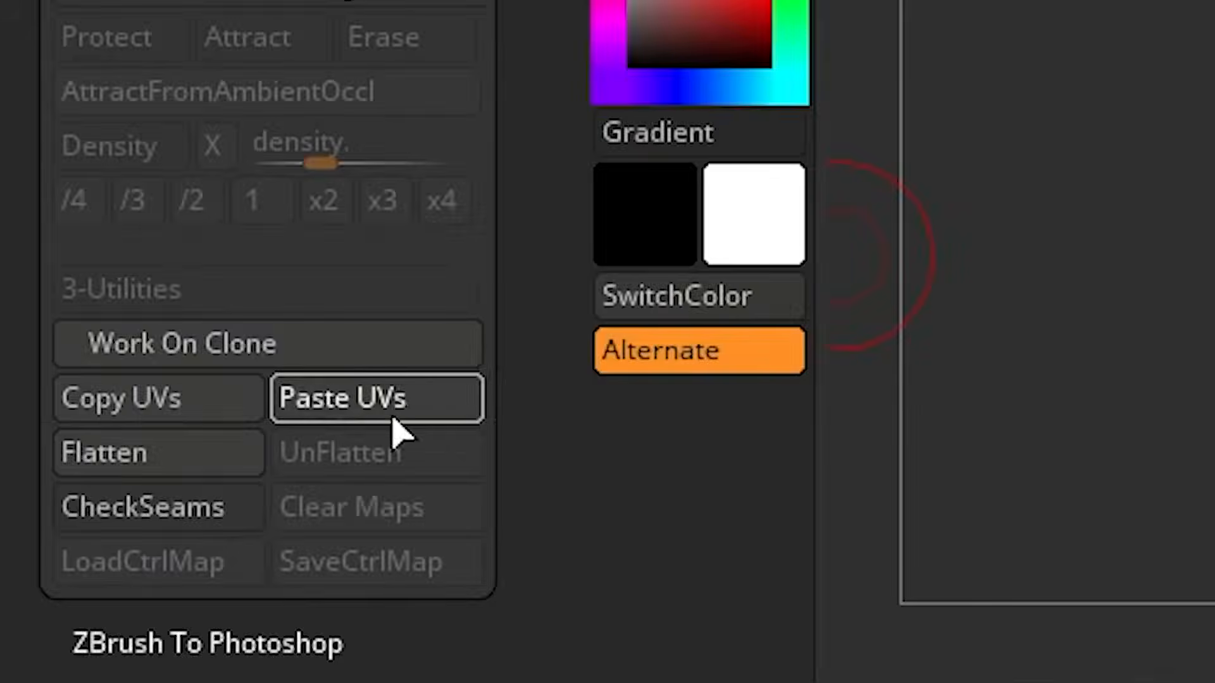
pyautogui.click(101, 565)
pyautogui.moveTo(1064, 500); pyautogui.dragTo(1070, 272)
pyautogui.click(1116, 316)
pyautogui.click(1111, 292)
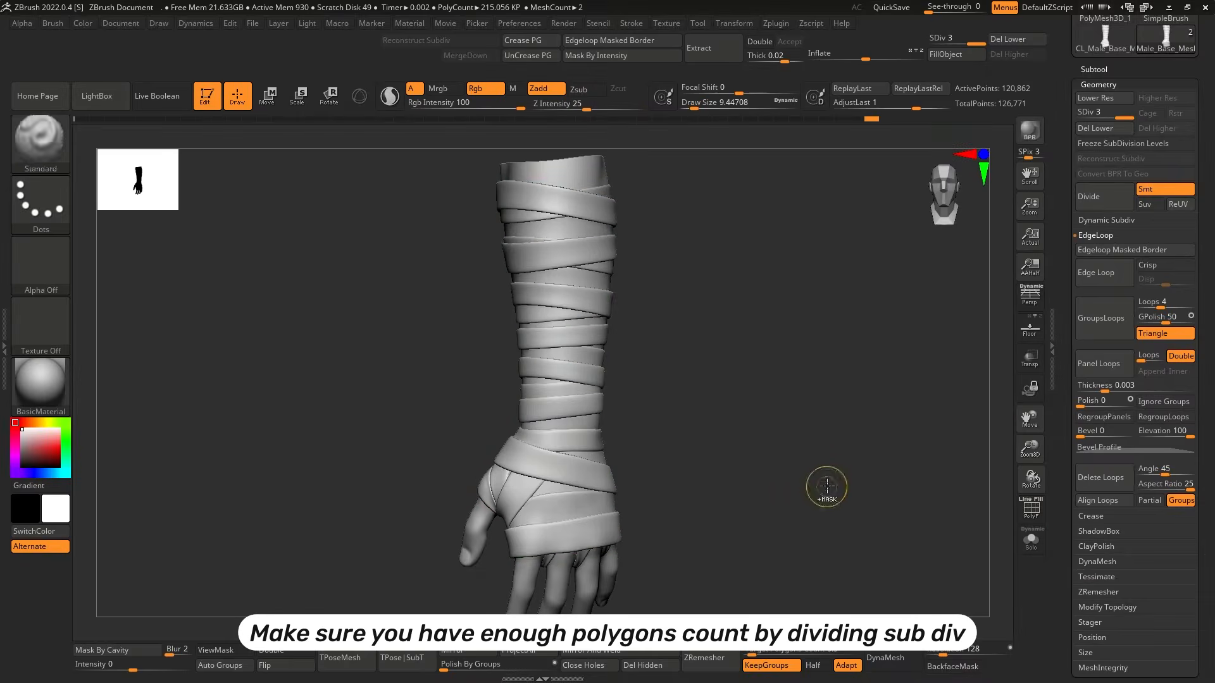
# Subdivide the bandage wraps to level 5, checking the mesh with the polyframe and at lower subdivision levels.
pyautogui.hotkey('shift', 'f')
pyautogui.hotkey('shift', 'f')
pyautogui.hotkey('shift', 'f')
pyautogui.hotkey('ctrl', 'd')
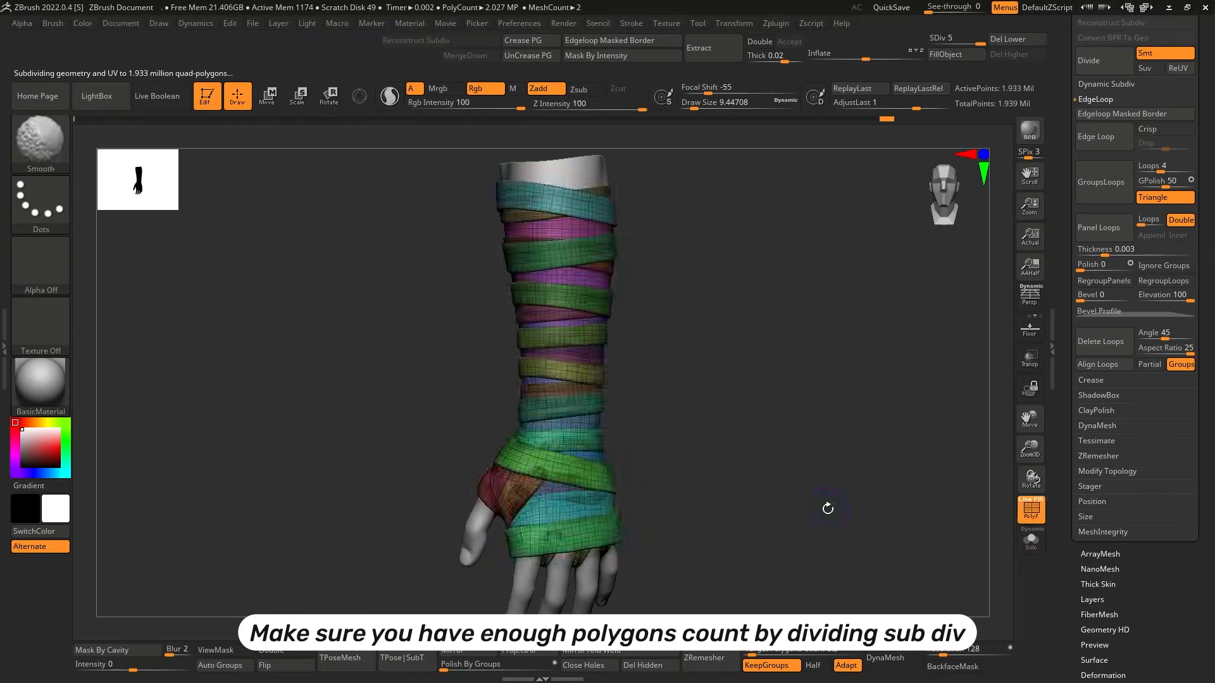
pyautogui.hotkey('shift', 'f')
pyautogui.keyDown('alt'); pyautogui.moveTo(829, 506); pyautogui.dragTo(867, 492); pyautogui.keyUp('alt')
pyautogui.hotkey('shift', 'd')
pyautogui.hotkey('shift', 'd')
# Load a woven fabric preset from the NoiseMakers library as surface noise on the wraps.
pyautogui.moveTo(1076, 543); pyautogui.dragTo(1076, 434)
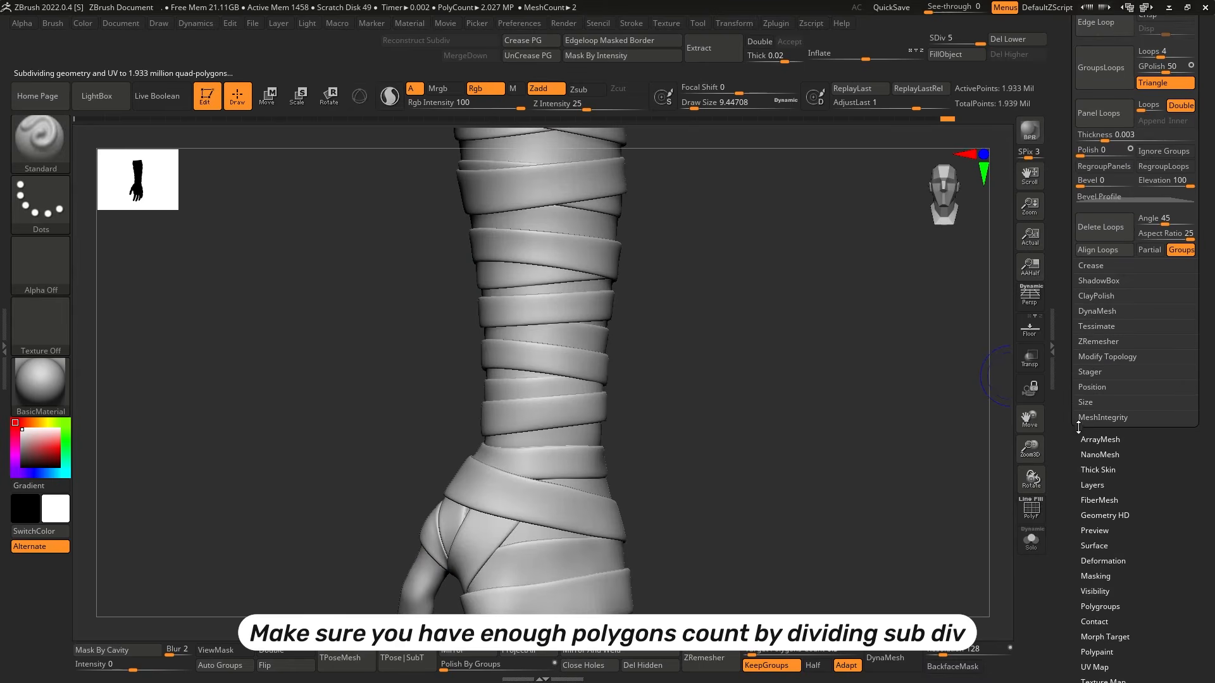
pyautogui.click(1095, 551)
pyautogui.moveTo(1121, 531); pyautogui.dragTo(1121, 376)
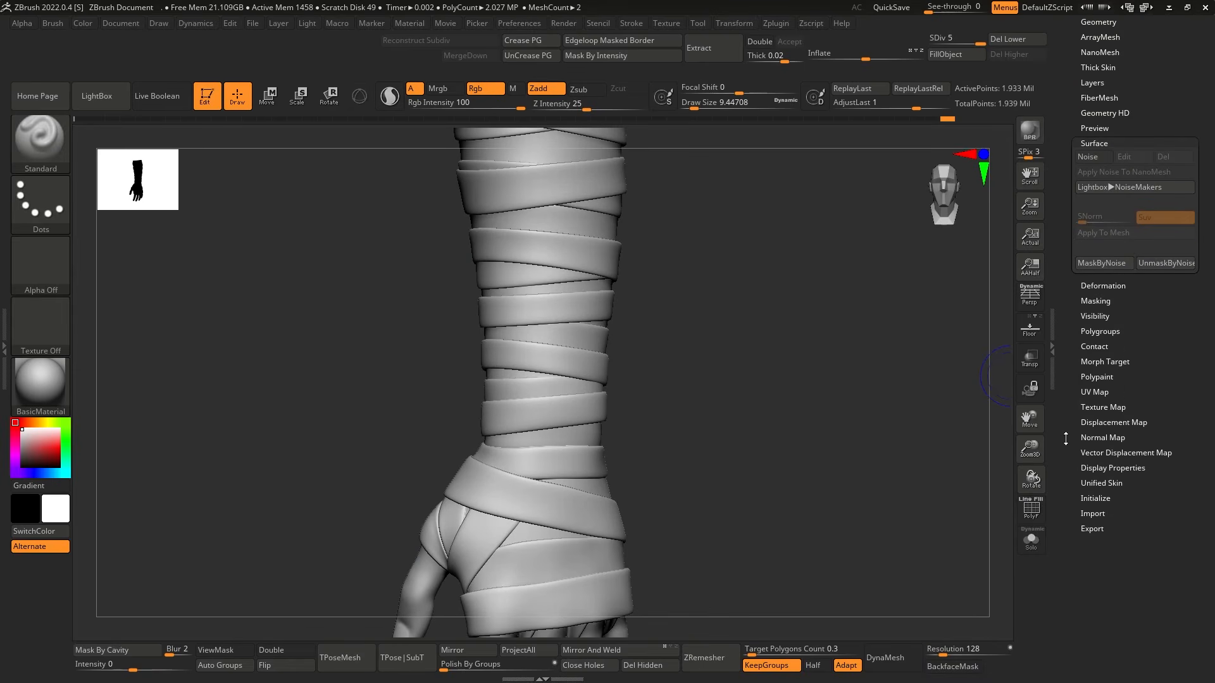
pyautogui.click(1095, 157)
pyautogui.click(929, 601)
pyautogui.click(1126, 188)
pyautogui.doubleClick(249, 259)
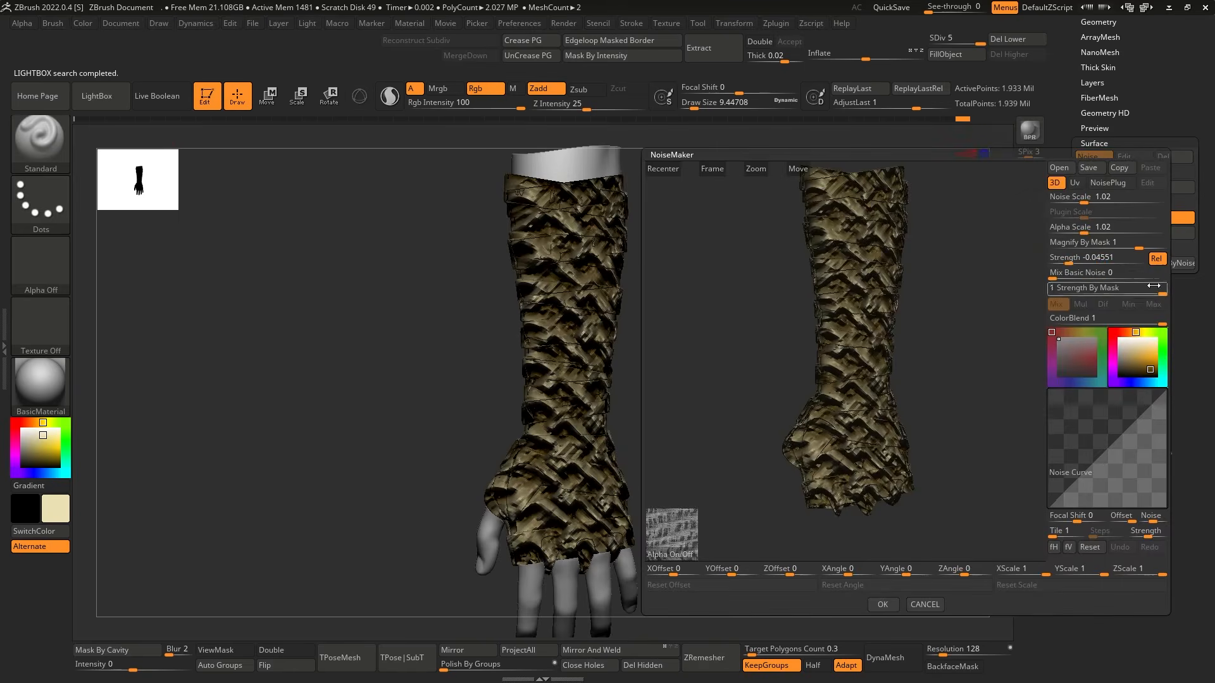
# Set the noise to Uv mode with ColorBlend 0, Noise Scale 3.18585, Alpha Scale 0.28963 and Strength -0.003.
pyautogui.moveTo(1151, 321); pyautogui.dragTo(1105, 332)
pyautogui.click(1074, 183)
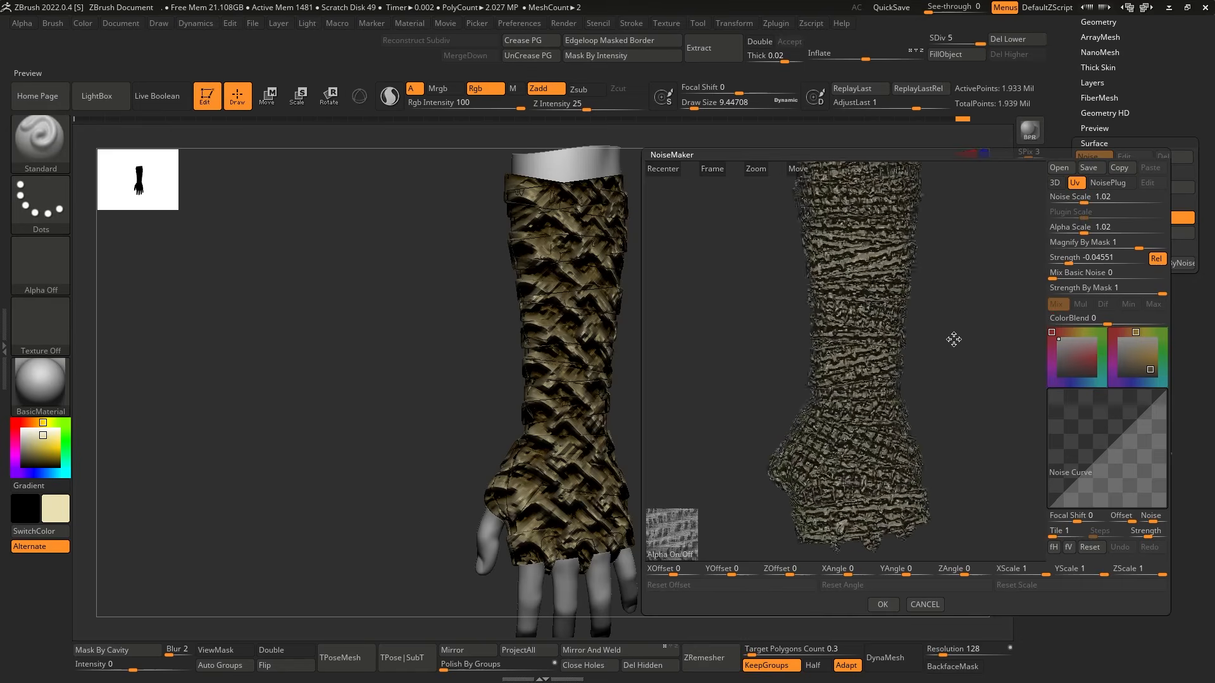
pyautogui.moveTo(1069, 260); pyautogui.dragTo(1074, 232)
pyautogui.moveTo(971, 361)
pyautogui.keyDown('alt'); pyautogui.mouseDown()
pyautogui.moveTo(976, 401)
pyautogui.moveTo(943, 360)
pyautogui.moveTo(967, 328)
pyautogui.moveTo(957, 380)
pyautogui.moveTo(984, 362)
pyautogui.moveTo(955, 349)
pyautogui.moveTo(966, 345)
pyautogui.mouseUp(); pyautogui.keyUp('alt')
pyautogui.moveTo(1074, 232); pyautogui.dragTo(1074, 232)
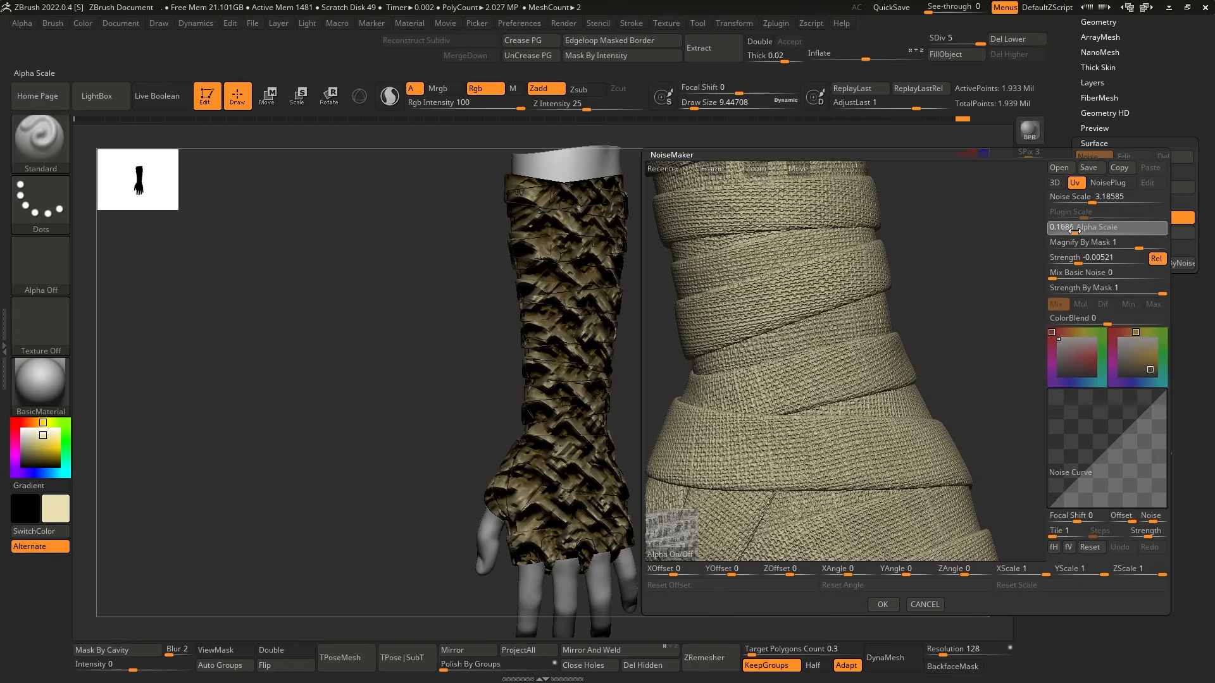
pyautogui.keyDown('alt'); pyautogui.moveTo(908, 374); pyautogui.dragTo(969, 348); pyautogui.keyUp('alt')
pyautogui.moveTo(1075, 231); pyautogui.dragTo(1077, 231)
pyautogui.moveTo(960, 362); pyautogui.dragTo(959, 339)
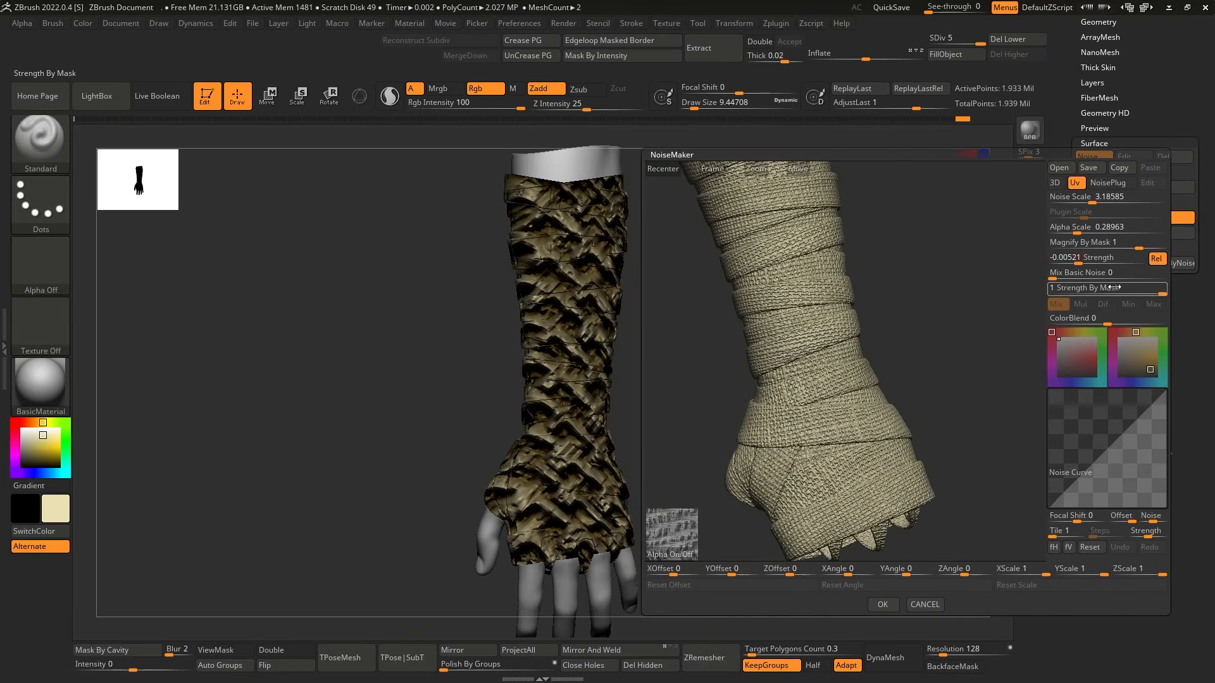
pyautogui.moveTo(973, 380); pyautogui.dragTo(1009, 355)
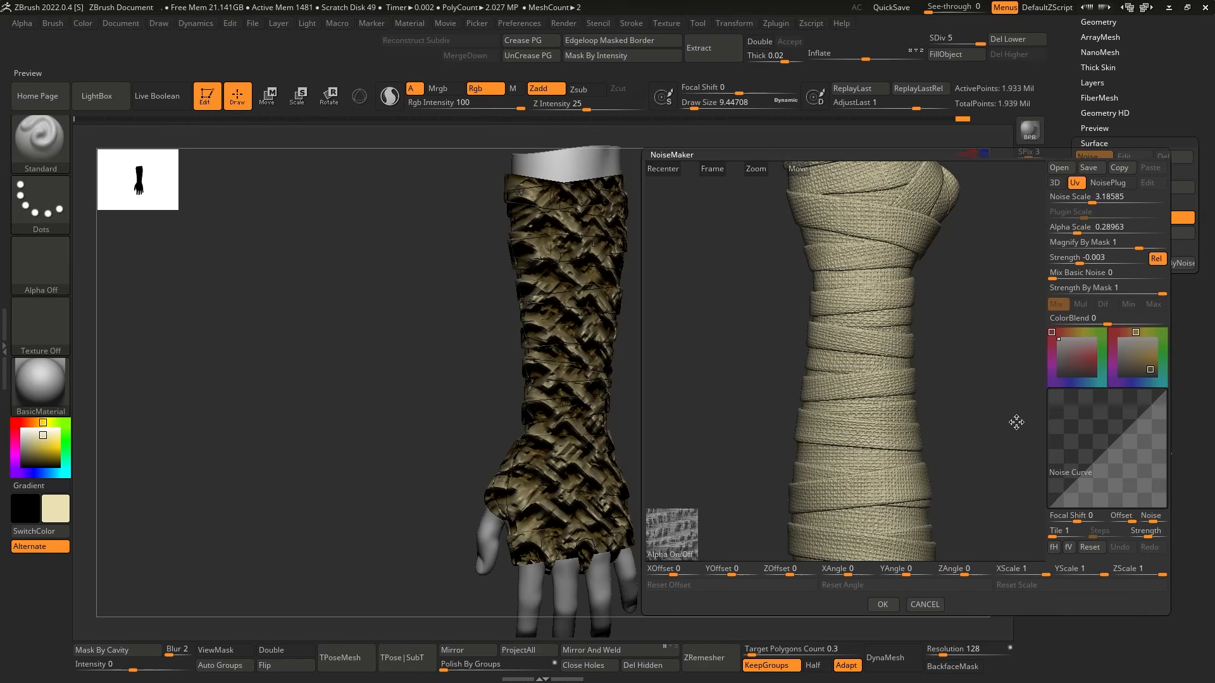
# Accept the noise settings, set the main colour to white and apply the noise to the wrap mesh.
pyautogui.click(885, 611)
pyautogui.click(22, 430)
pyautogui.keyDown('alt'); pyautogui.moveTo(822, 398); pyautogui.dragTo(803, 459); pyautogui.keyUp('alt')
pyautogui.click(1122, 233)
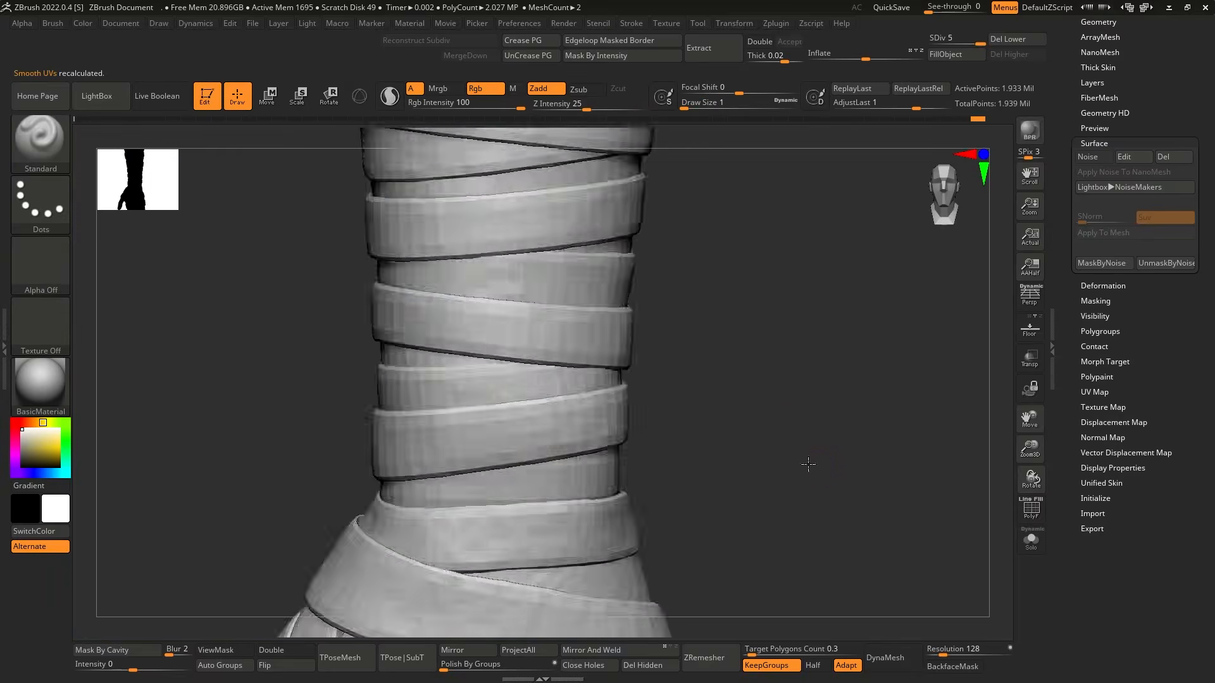
# Subdivide the wraps to level 6 and apply the surface noise again for a sharper weave.
pyautogui.keyDown('alt'); pyautogui.moveTo(808, 464); pyautogui.dragTo(834, 400); pyautogui.keyUp('alt')
pyautogui.moveTo(833, 400); pyautogui.dragTo(827, 486)
pyautogui.hotkey('ctrl', 'd')
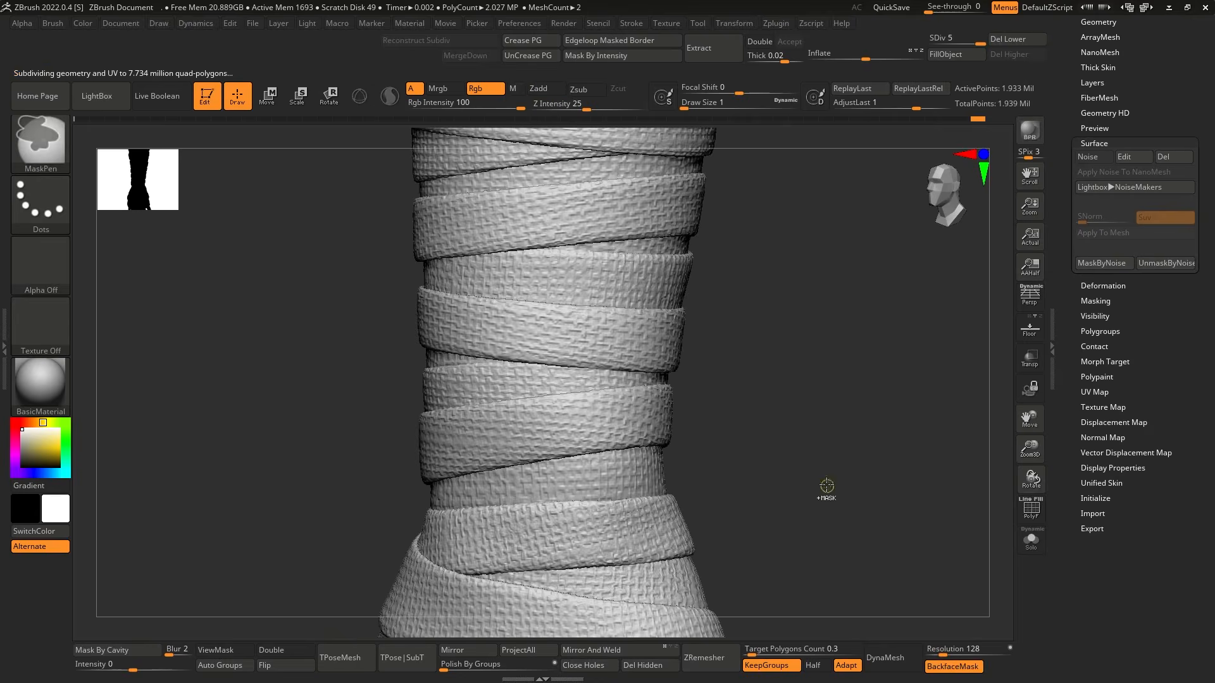
pyautogui.click(1100, 156)
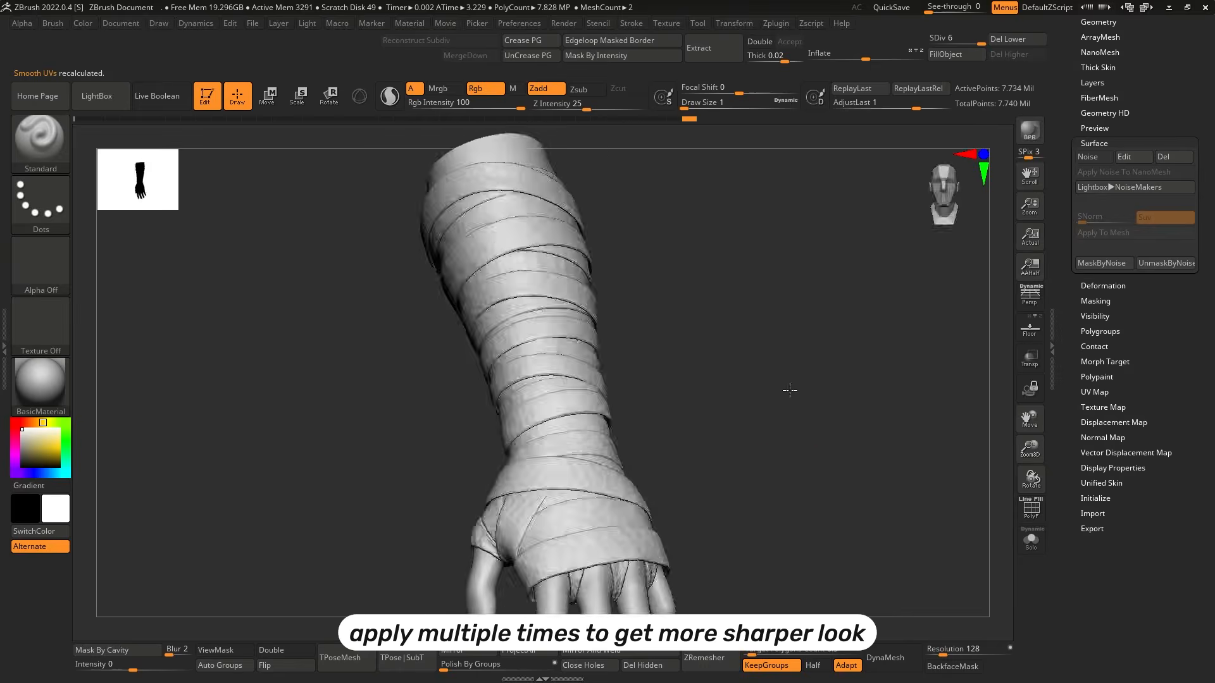
# Examine the weave detail around the wraps with the polyframe and by comparing the mesh before and after the last change.
pyautogui.moveTo(787, 385); pyautogui.dragTo(885, 404)
pyautogui.hotkey('shift', 'f')
pyautogui.hotkey('shift', 'f')
pyautogui.hotkey('ctrl', 'z')
pyautogui.hotkey('ctrl', 'shift', 'z')
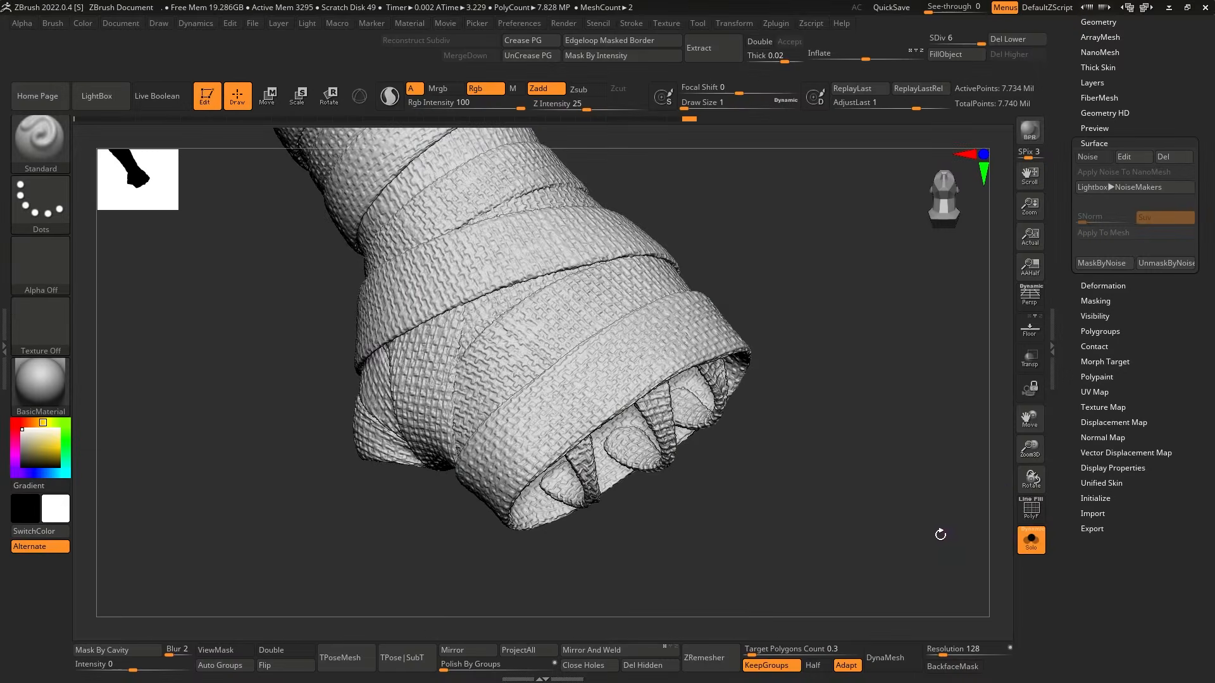
# Drop the wraps to lower subdivision levels and loosen the forearm and hand bands with the Move Topological brush.
pyautogui.hotkey('ctrl', 'z')
pyautogui.hotkey('shift', 'd')
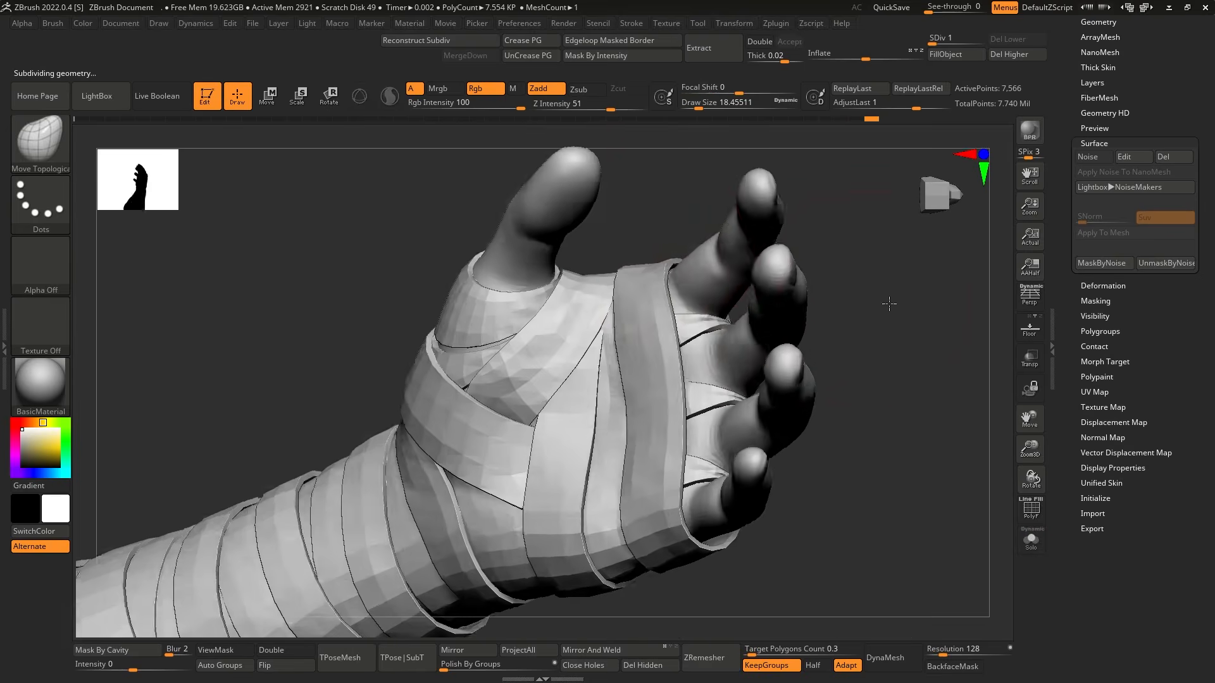
pyautogui.moveTo(886, 301)
pyautogui.mouseDown()
pyautogui.moveTo(740, 271)
pyautogui.moveTo(795, 352)
pyautogui.mouseUp()
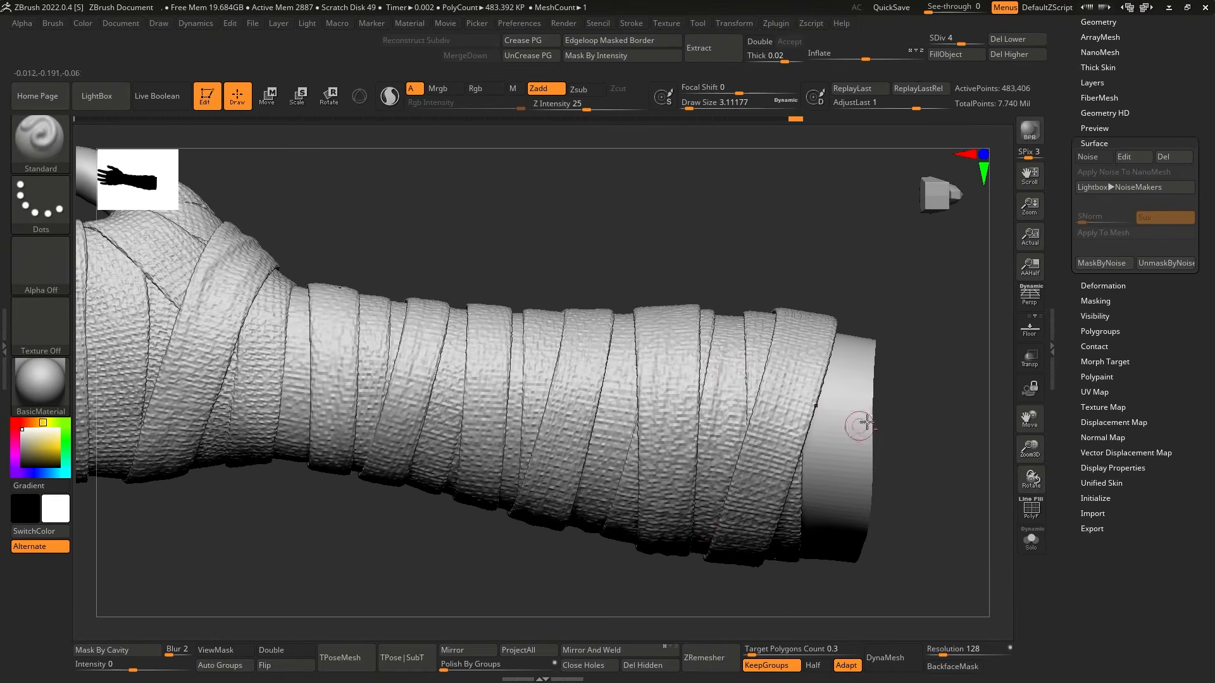
pyautogui.moveTo(867, 422)
pyautogui.mouseDown()
pyautogui.moveTo(851, 380)
pyautogui.moveTo(753, 431)
pyautogui.moveTo(797, 372)
pyautogui.mouseUp()
pyautogui.press('s')
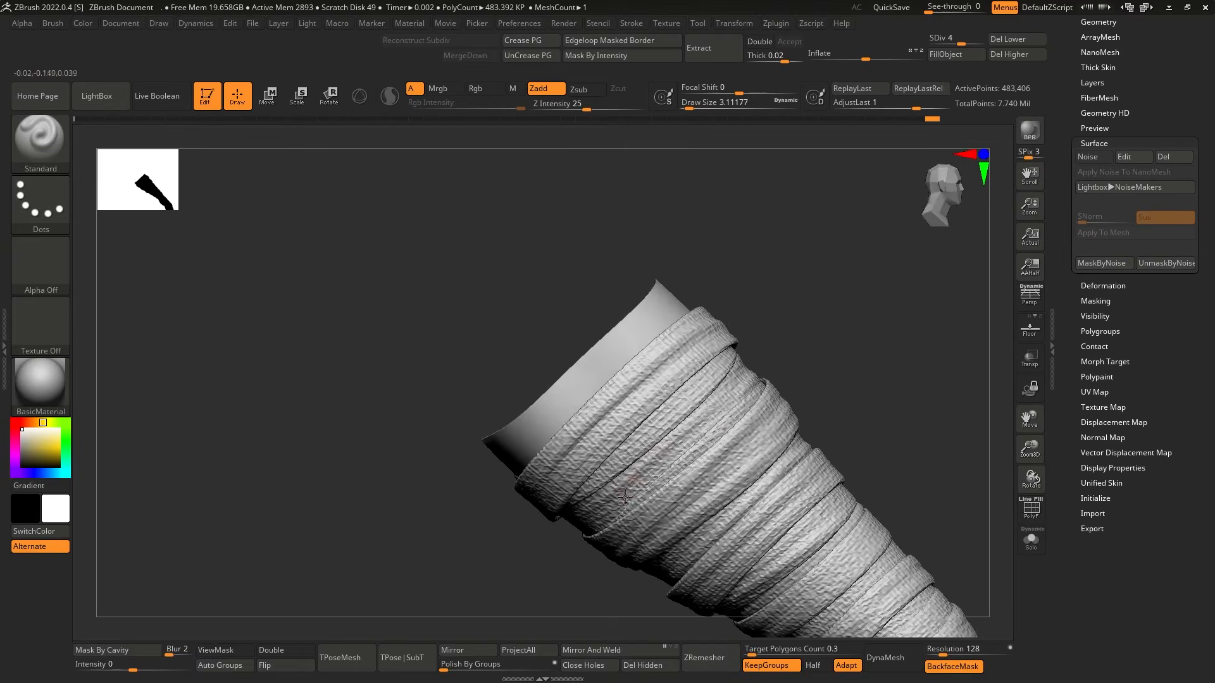
# Sculpt folds and creases into the forearm and palm wraps with the Standard brush at subdivision level 4, and return to higher subdivision levels.
pyautogui.moveTo(816, 329); pyautogui.dragTo(848, 380)
pyautogui.keyDown('shift'); pyautogui.moveTo(769, 443); pyautogui.dragTo(762, 455); pyautogui.keyUp('shift')
pyautogui.moveTo(873, 354)
pyautogui.mouseDown()
pyautogui.moveTo(853, 338)
pyautogui.moveTo(828, 364)
pyautogui.mouseUp()
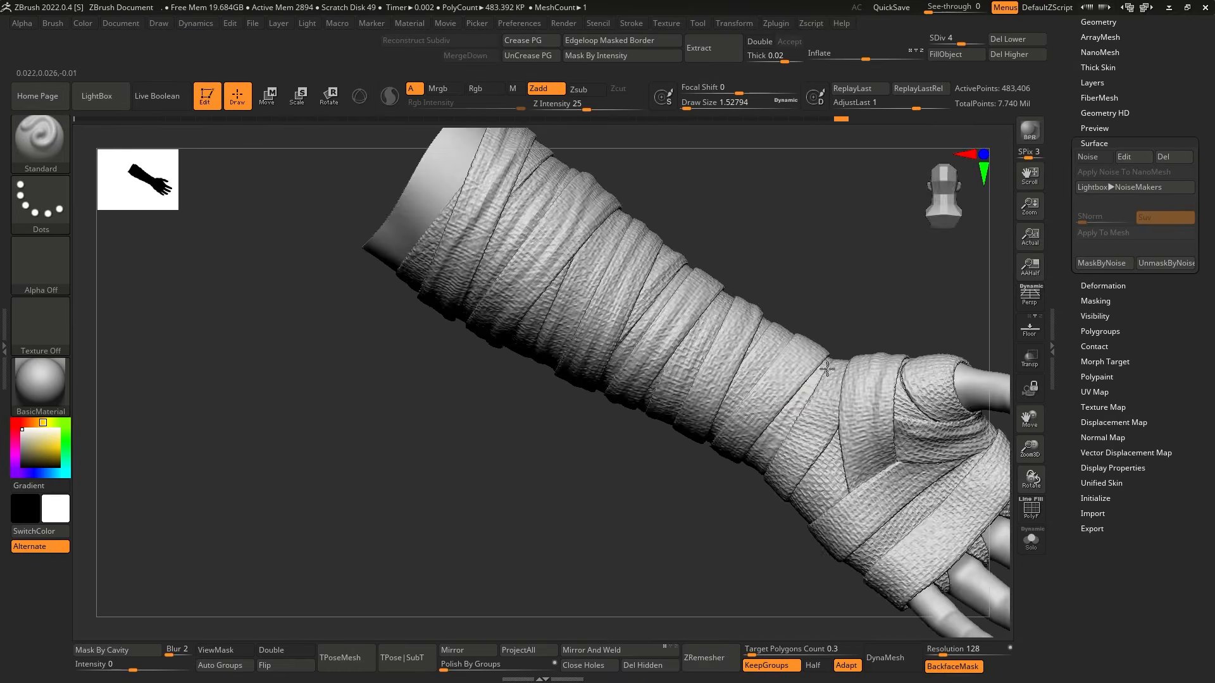
pyautogui.moveTo(740, 506); pyautogui.dragTo(791, 339)
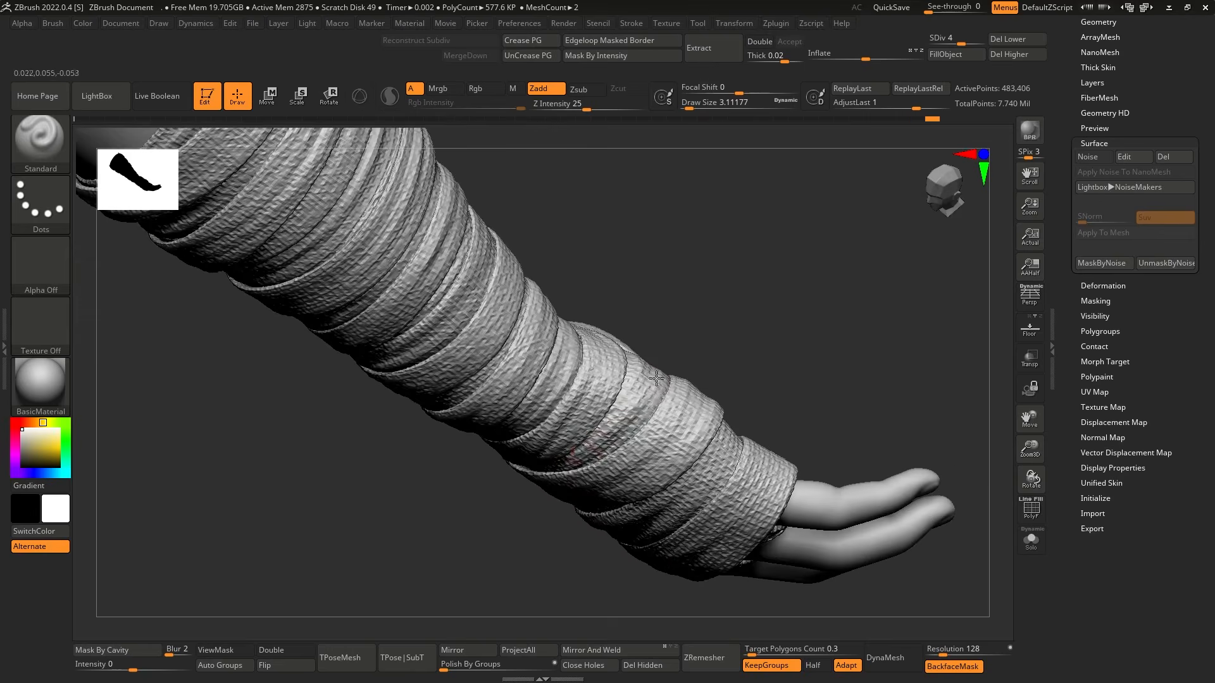
pyautogui.moveTo(702, 317)
pyautogui.mouseDown()
pyautogui.moveTo(681, 306)
pyautogui.moveTo(678, 475)
pyautogui.mouseUp()
pyautogui.keyDown('alt'); pyautogui.moveTo(835, 279); pyautogui.dragTo(846, 314); pyautogui.keyUp('alt')
pyautogui.press('d')
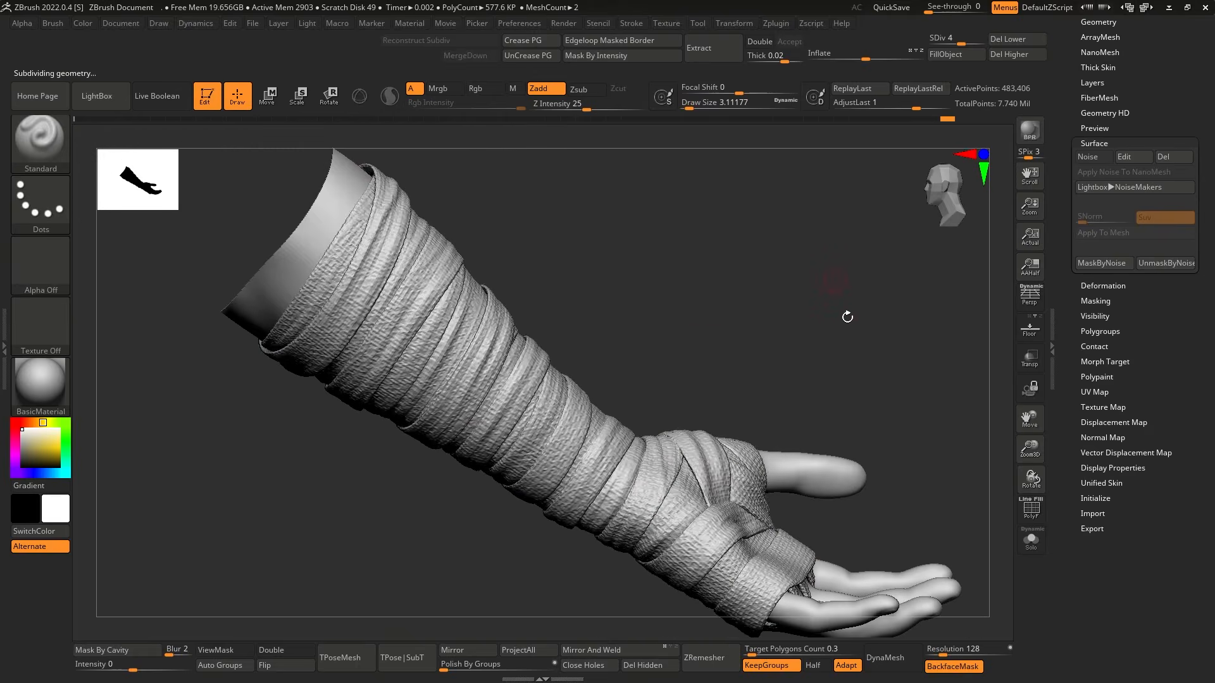
pyautogui.press('d')
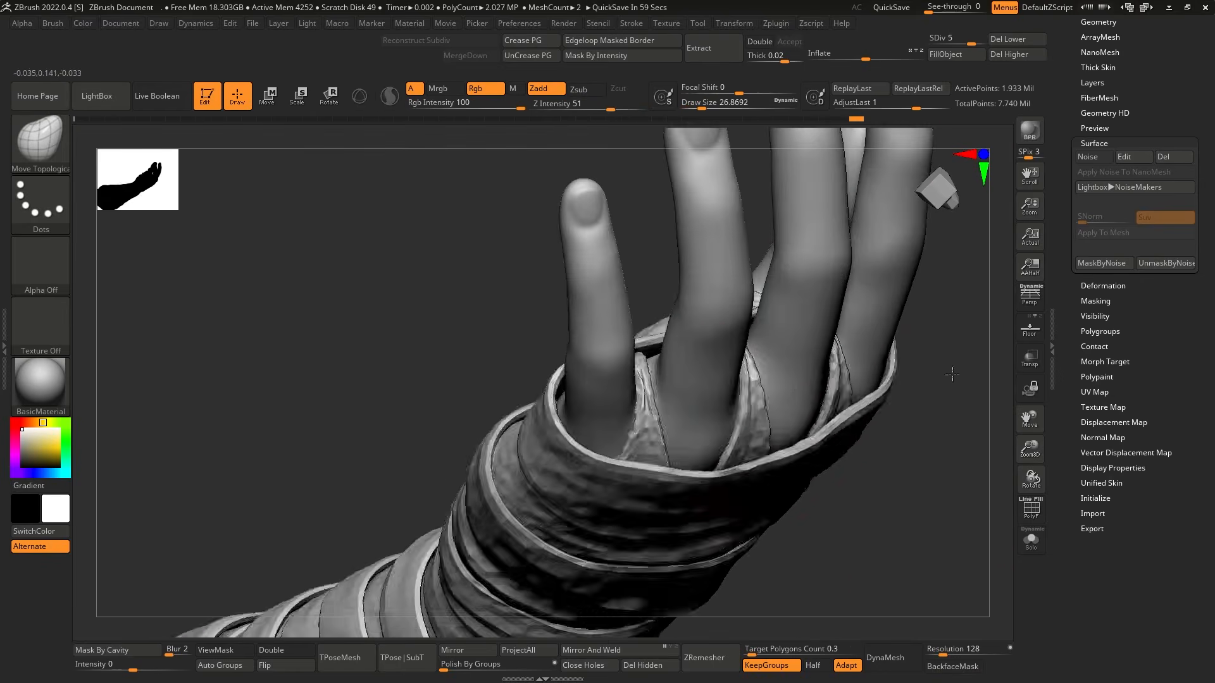
# Adjust the unmasked band around the thumb base with the Move brush, keeping the neighbouring wraps masked.
pyautogui.moveTo(854, 537)
pyautogui.mouseDown()
pyautogui.moveTo(781, 467)
pyautogui.moveTo(949, 448)
pyautogui.mouseUp()
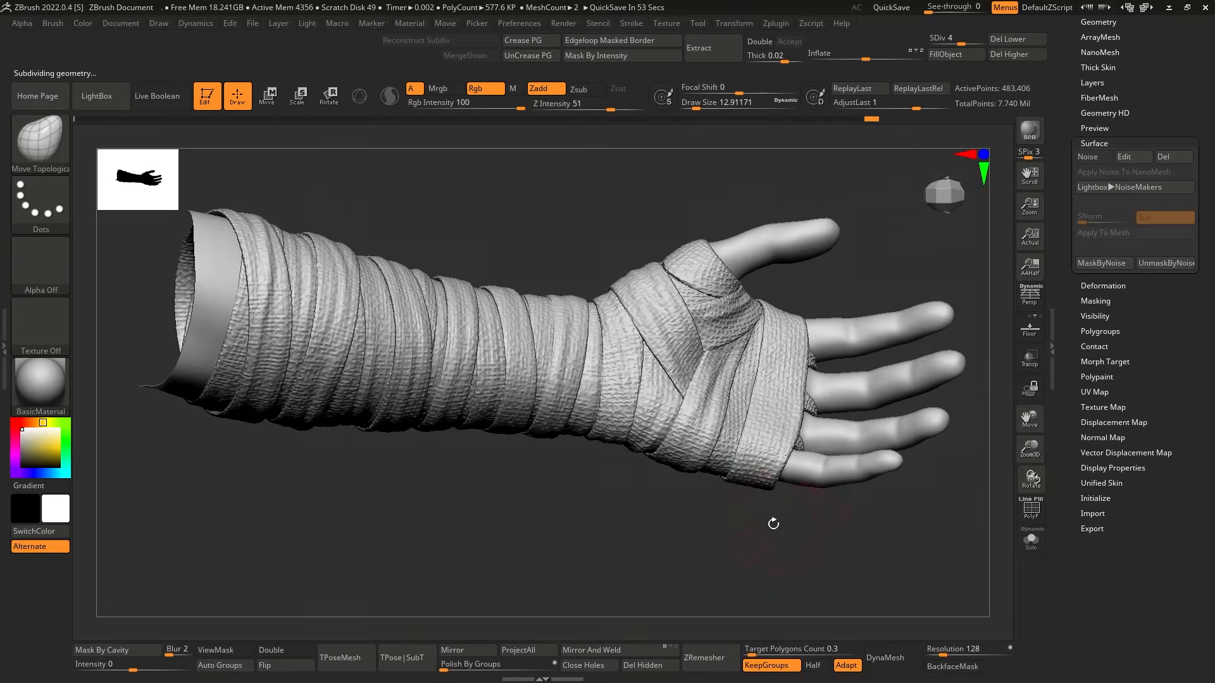
pyautogui.press('b')
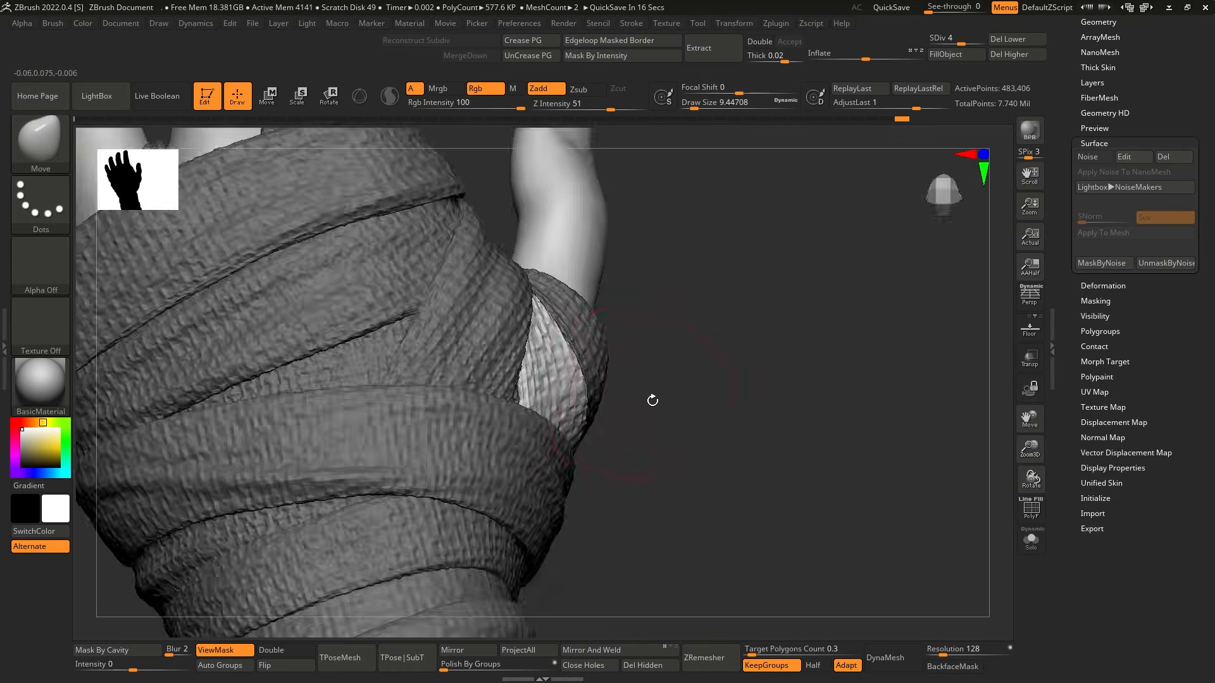
pyautogui.moveTo(651, 399)
pyautogui.mouseDown()
pyautogui.moveTo(719, 510)
pyautogui.moveTo(578, 360)
pyautogui.mouseUp()
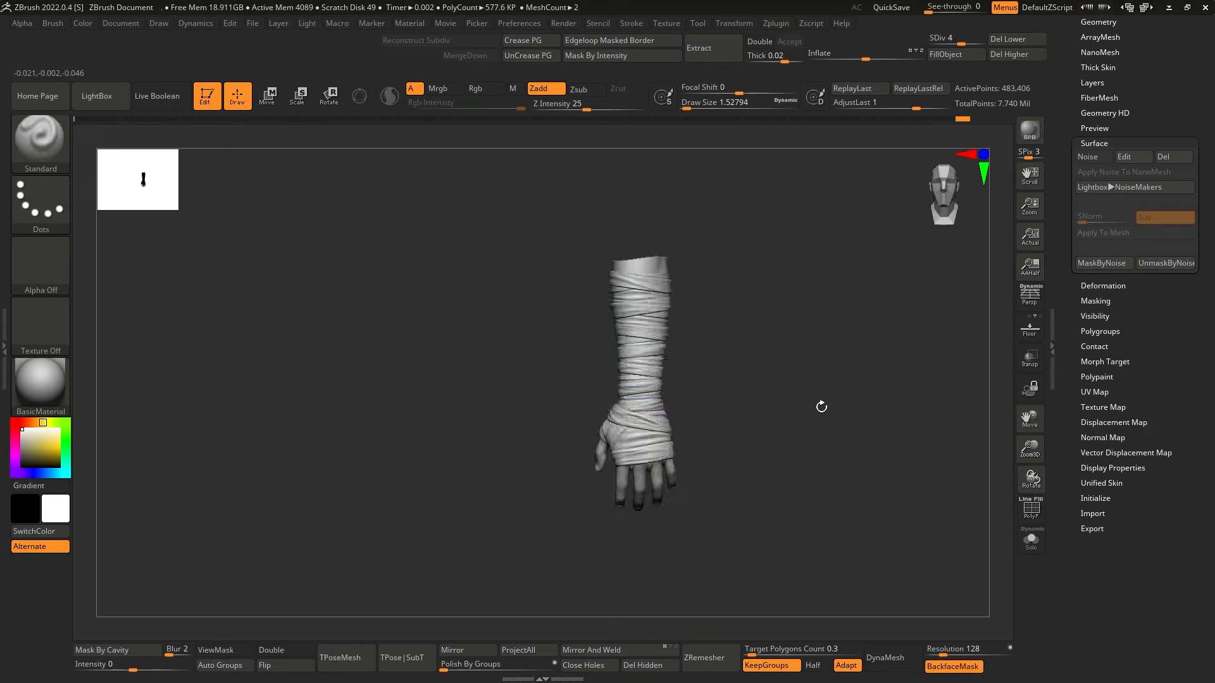
pyautogui.keyDown('alt'); pyautogui.moveTo(821, 407); pyautogui.dragTo(778, 442); pyautogui.keyUp('alt')
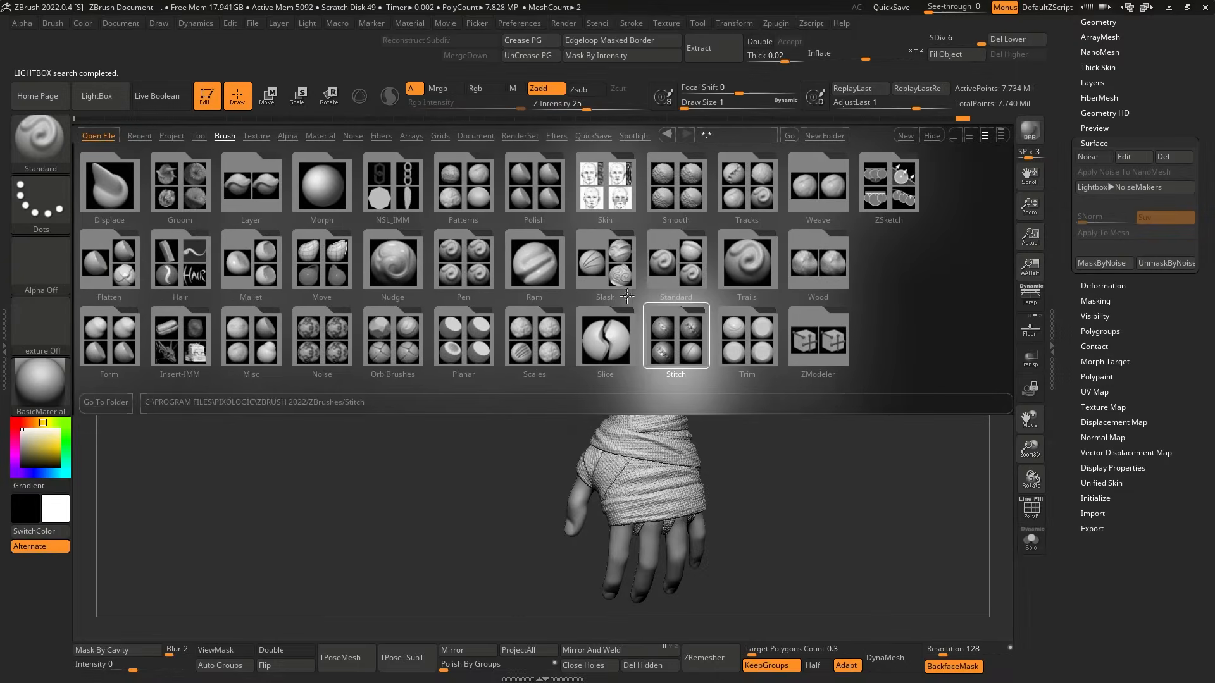
# Load the Slash2 brush and carve rough, frayed edges along the borders of the forearm wraps.
pyautogui.doubleClick(605, 297)
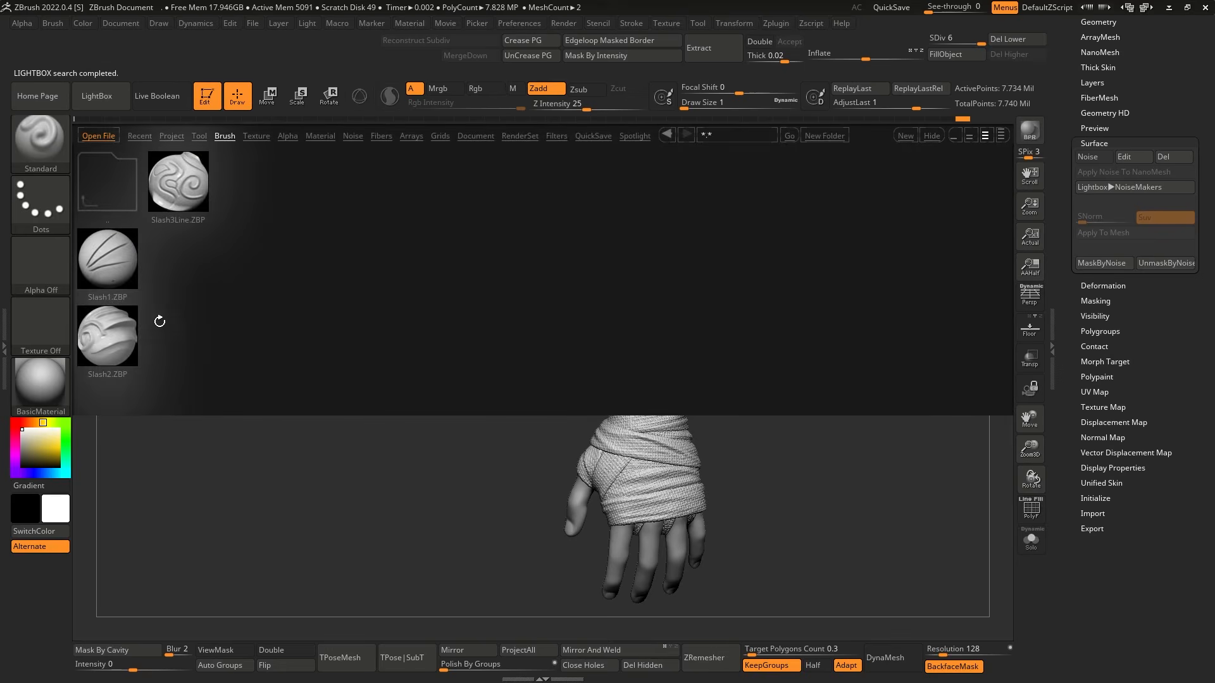
pyautogui.doubleClick(108, 336)
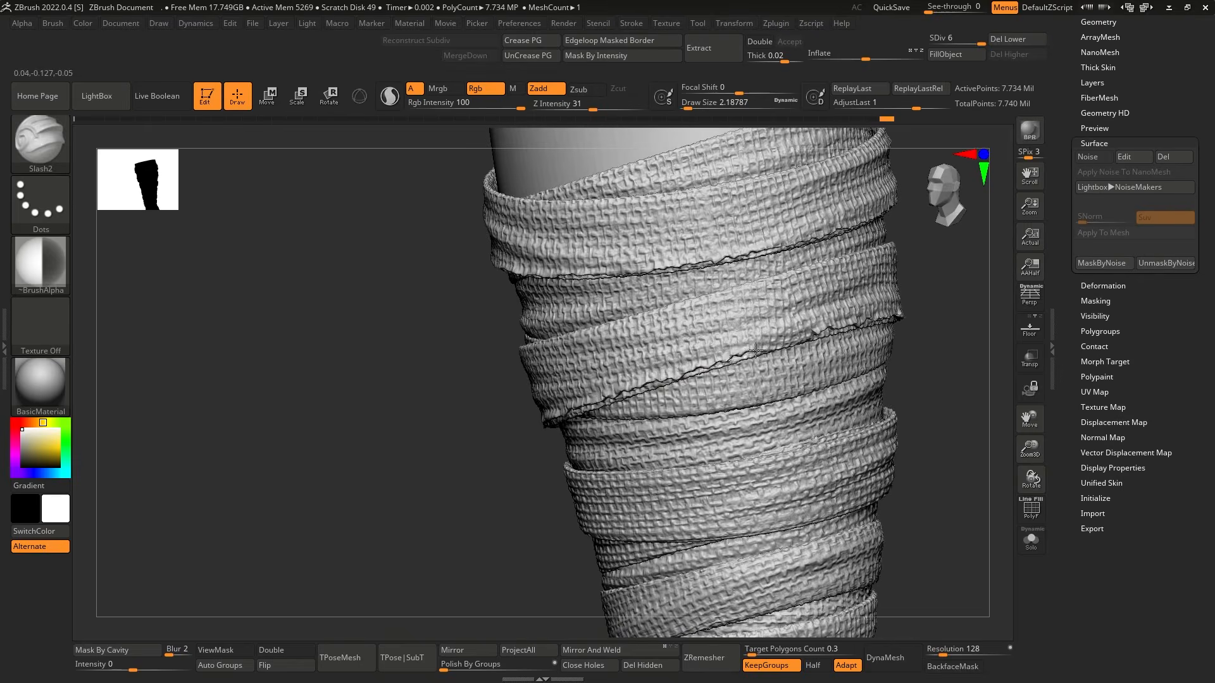
pyautogui.moveTo(756, 351); pyautogui.dragTo(814, 332)
pyautogui.moveTo(927, 364)
pyautogui.mouseDown()
pyautogui.moveTo(936, 382)
pyautogui.moveTo(919, 523)
pyautogui.moveTo(769, 427)
pyautogui.mouseUp()
pyautogui.moveTo(911, 335)
pyautogui.mouseDown()
pyautogui.moveTo(866, 322)
pyautogui.moveTo(879, 345)
pyautogui.moveTo(918, 335)
pyautogui.moveTo(936, 370)
pyautogui.moveTo(908, 392)
pyautogui.moveTo(924, 361)
pyautogui.mouseUp()
pyautogui.moveTo(643, 426); pyautogui.dragTo(680, 427)
pyautogui.moveTo(917, 380); pyautogui.dragTo(905, 367)
pyautogui.moveTo(784, 395); pyautogui.dragTo(706, 430, button='right')
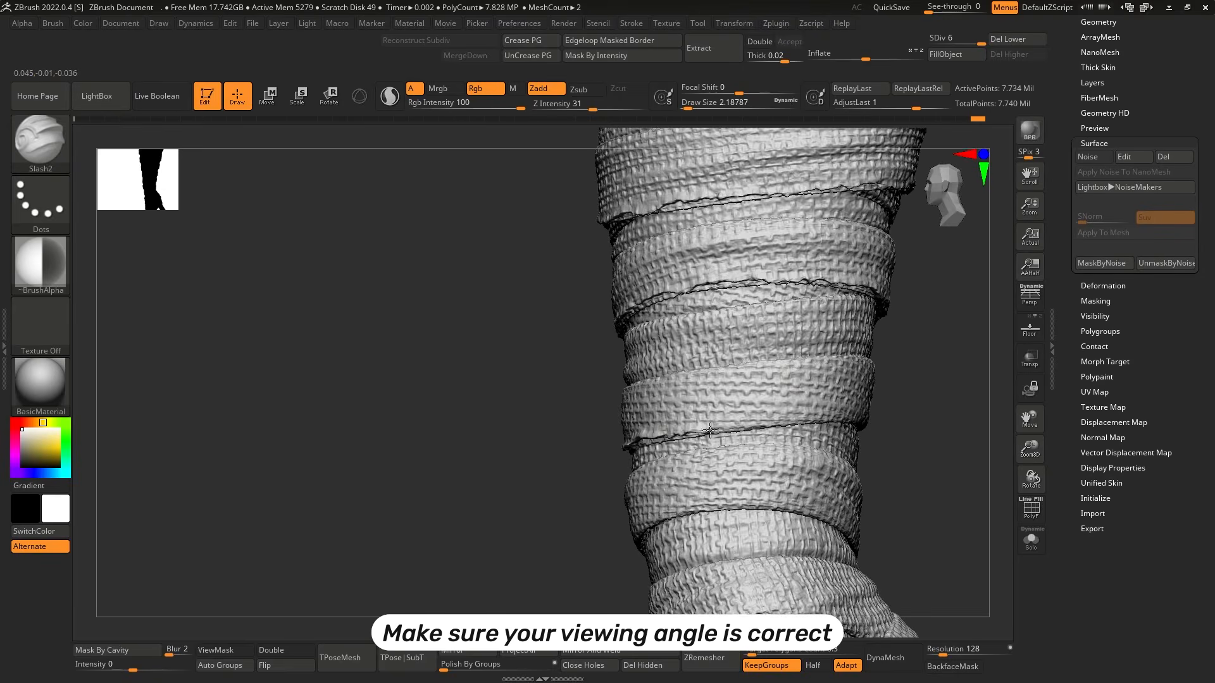
pyautogui.moveTo(879, 394); pyautogui.dragTo(708, 410, button='right')
pyautogui.moveTo(811, 402)
pyautogui.mouseDown(button='right')
pyautogui.moveTo(973, 352)
pyautogui.moveTo(802, 392)
pyautogui.mouseUp(button='right')
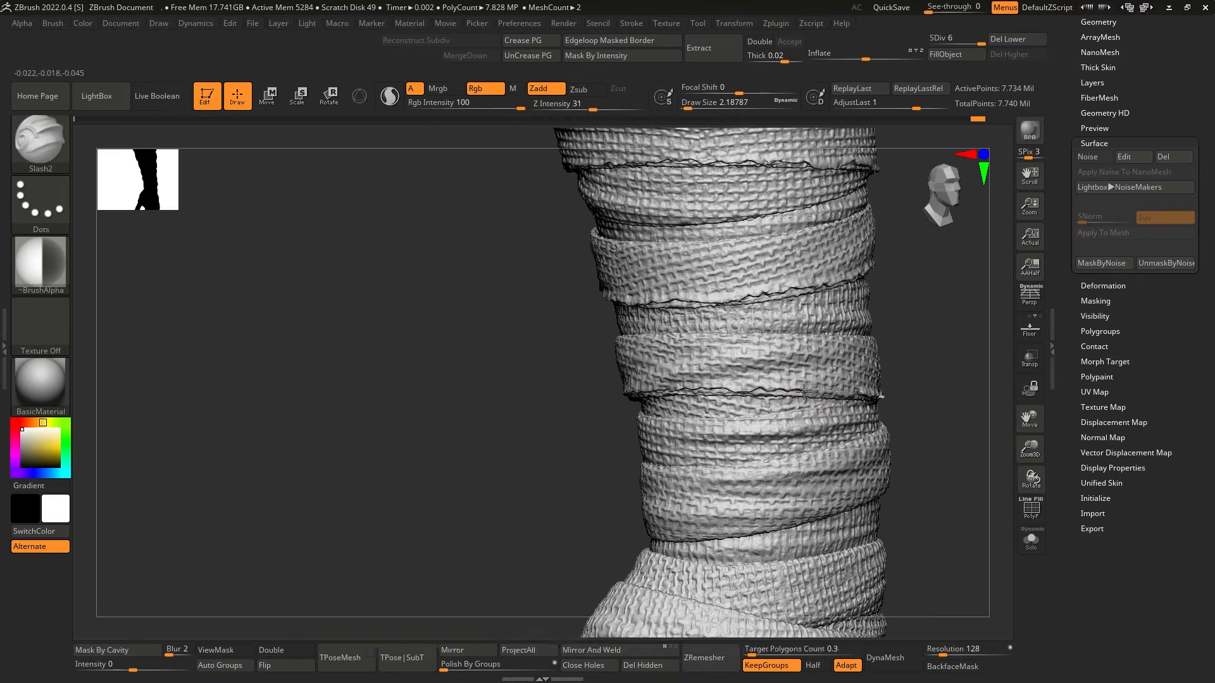
pyautogui.moveTo(883, 437); pyautogui.dragTo(823, 396, button='right')
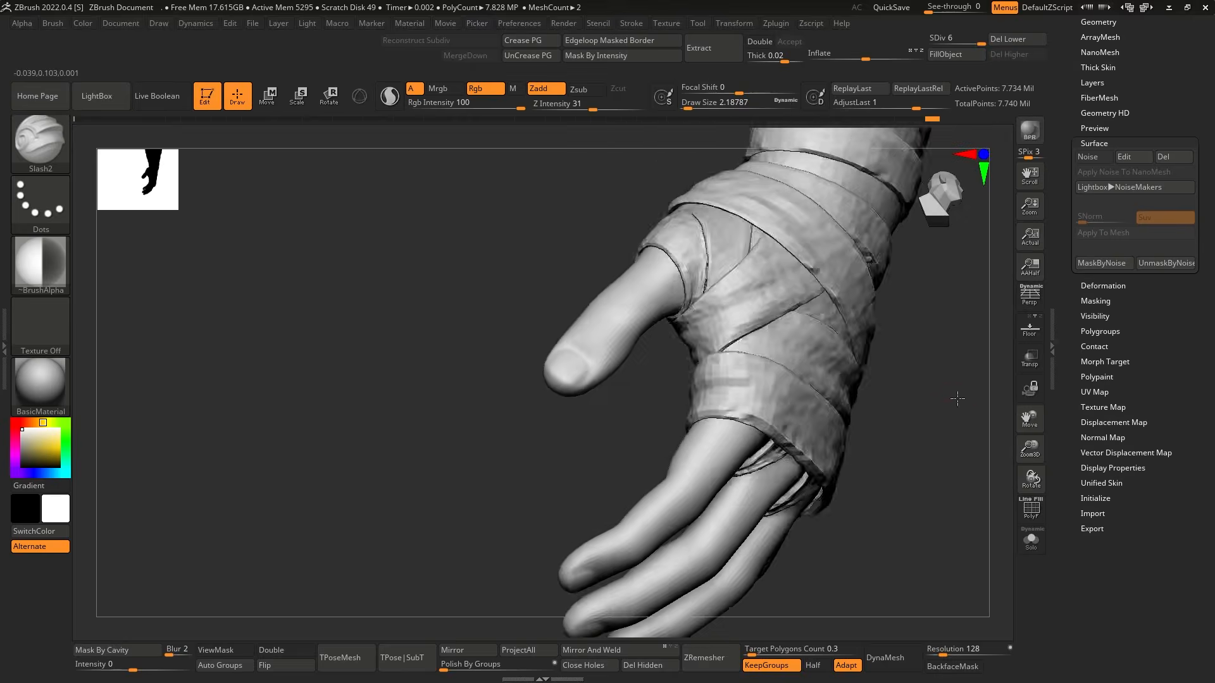
# Carve frayed edges along the palm, back-of-hand and wrist wraps with the Slash2 brush.
pyautogui.moveTo(954, 401); pyautogui.dragTo(607, 409, button='right')
pyautogui.moveTo(737, 340)
pyautogui.mouseDown(button='right')
pyautogui.moveTo(832, 423)
pyautogui.moveTo(817, 385)
pyautogui.moveTo(589, 459)
pyautogui.mouseUp(button='right')
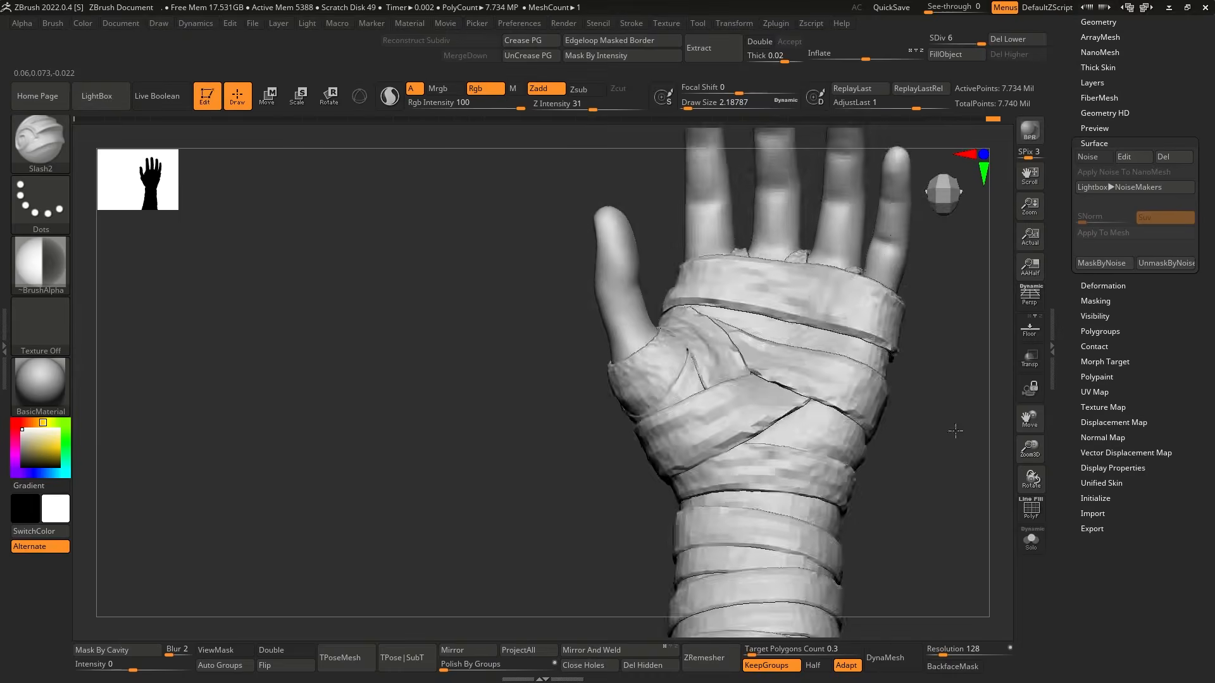
pyautogui.moveTo(873, 380); pyautogui.dragTo(932, 342, button='right')
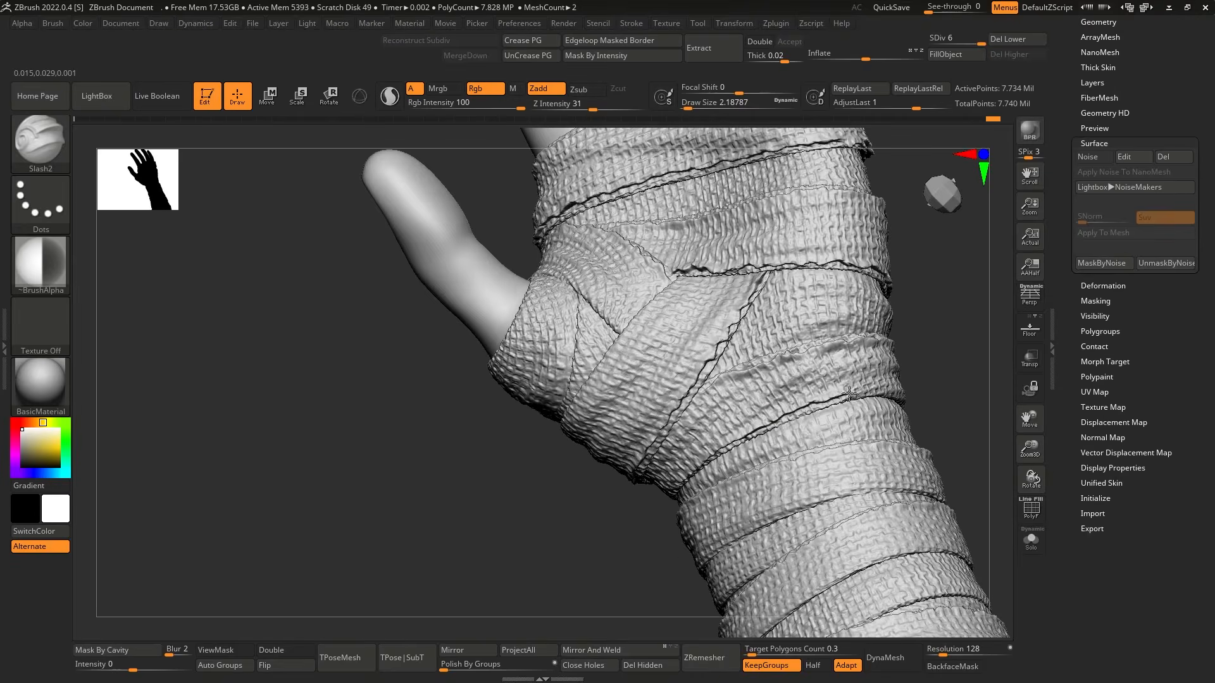
pyautogui.moveTo(932, 340); pyautogui.dragTo(903, 360, button='right')
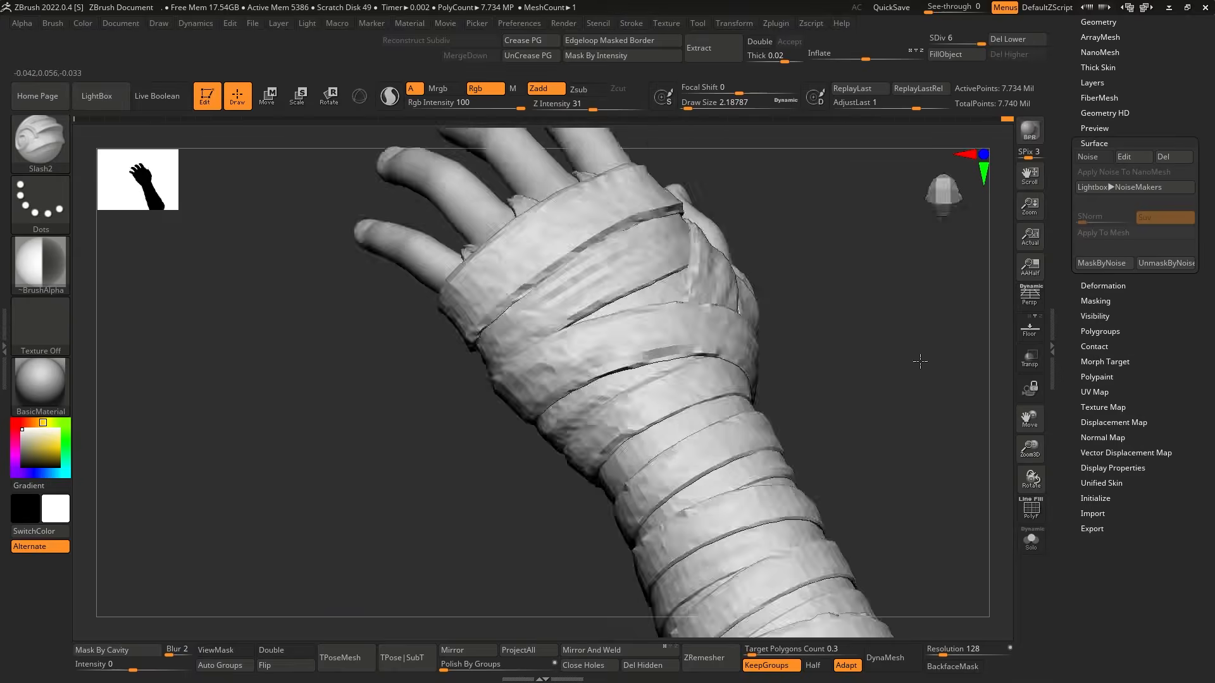
pyautogui.keyDown('alt'); pyautogui.moveTo(727, 405); pyautogui.dragTo(690, 417, button='right'); pyautogui.keyUp('alt')
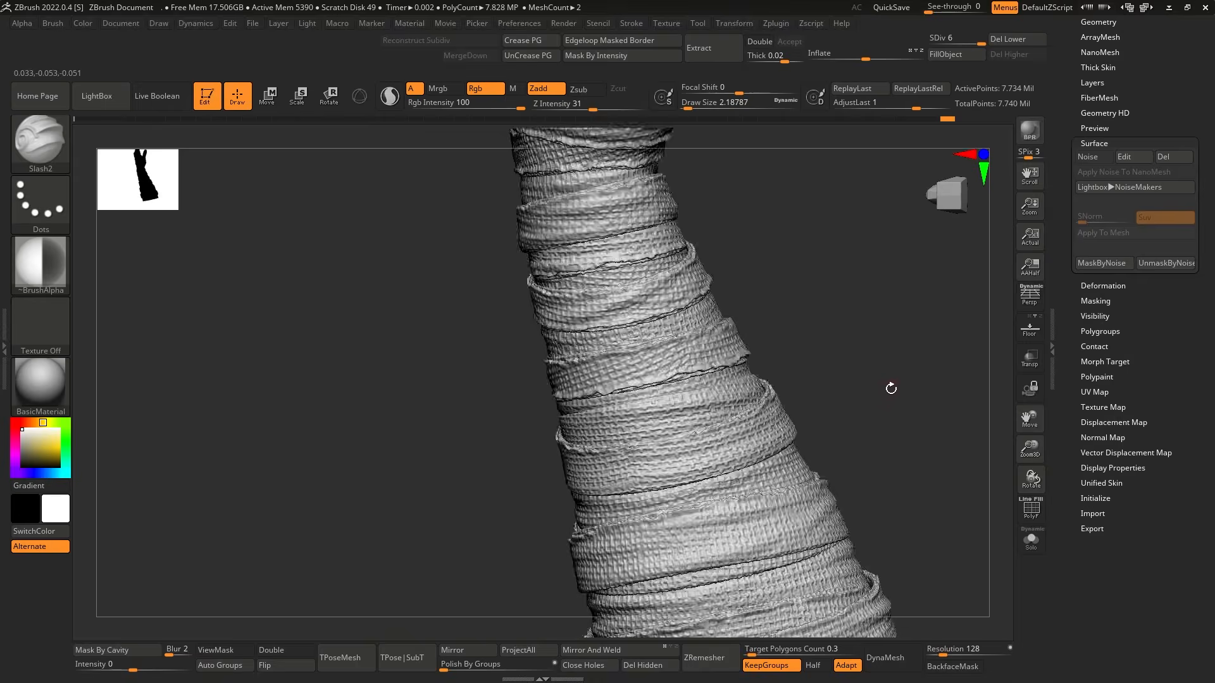
pyautogui.moveTo(889, 388)
pyautogui.mouseDown(button='right')
pyautogui.moveTo(791, 419)
pyautogui.moveTo(873, 353)
pyautogui.moveTo(850, 342)
pyautogui.mouseUp(button='right')
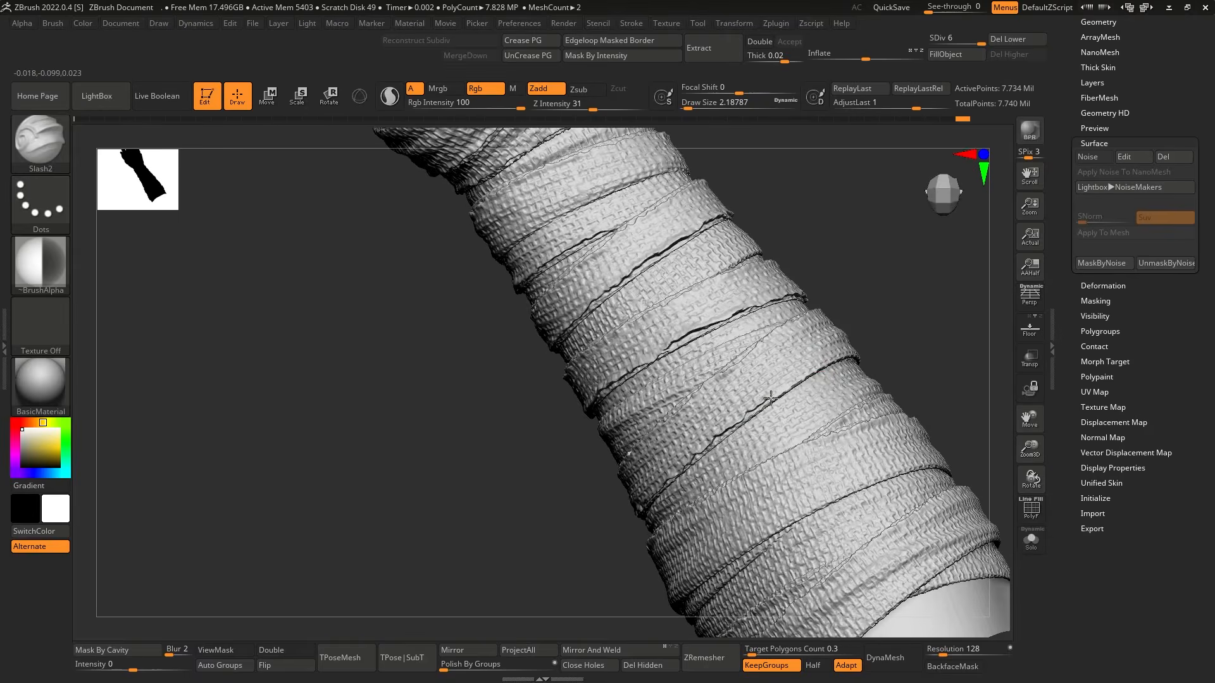
# Carve frayed edges with the Slash2 brush along the wraps near the elbow end of the forearm.
pyautogui.moveTo(767, 399); pyautogui.dragTo(800, 386, button='right')
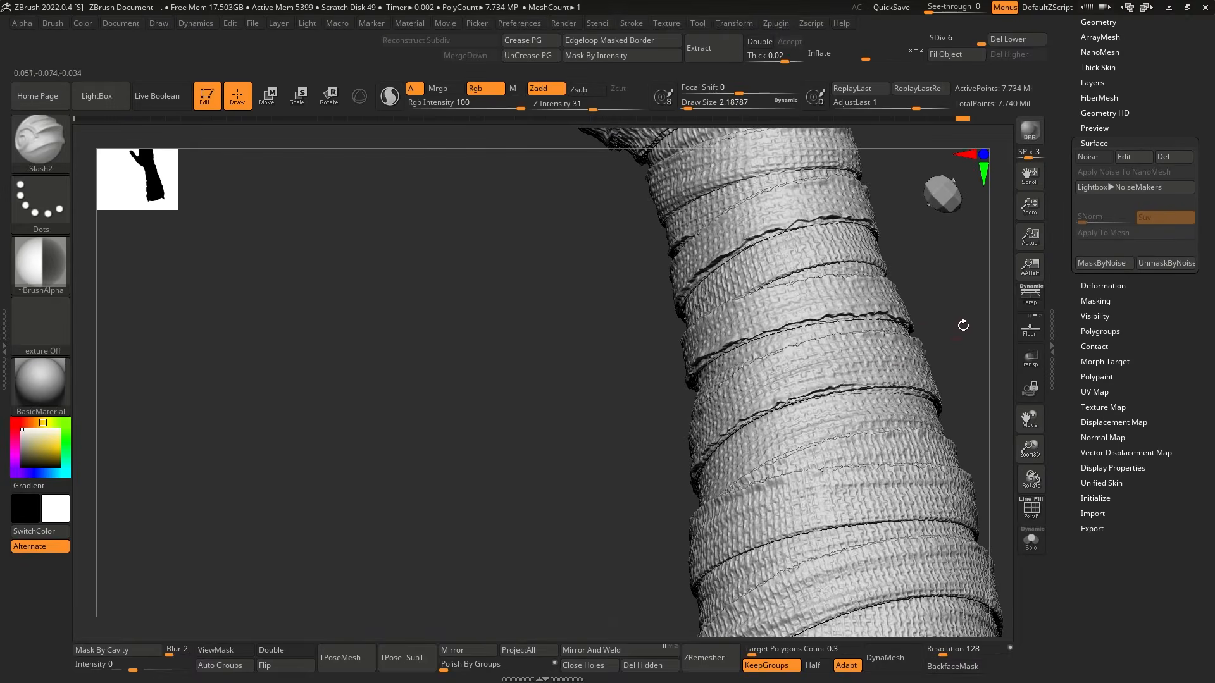
pyautogui.moveTo(963, 325)
pyautogui.mouseDown(button='right')
pyautogui.moveTo(787, 407)
pyautogui.moveTo(746, 445)
pyautogui.mouseUp(button='right')
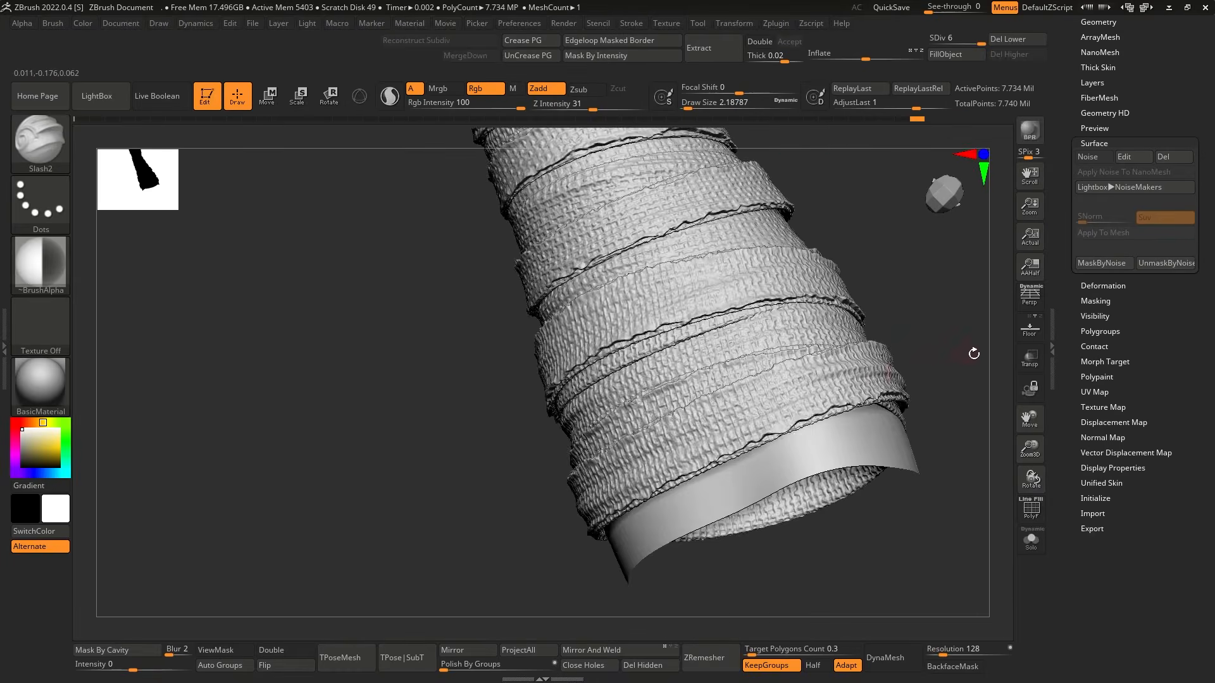
pyautogui.keyDown('ctrl'); pyautogui.moveTo(878, 414); pyautogui.dragTo(765, 519, button='right'); pyautogui.keyUp('ctrl')
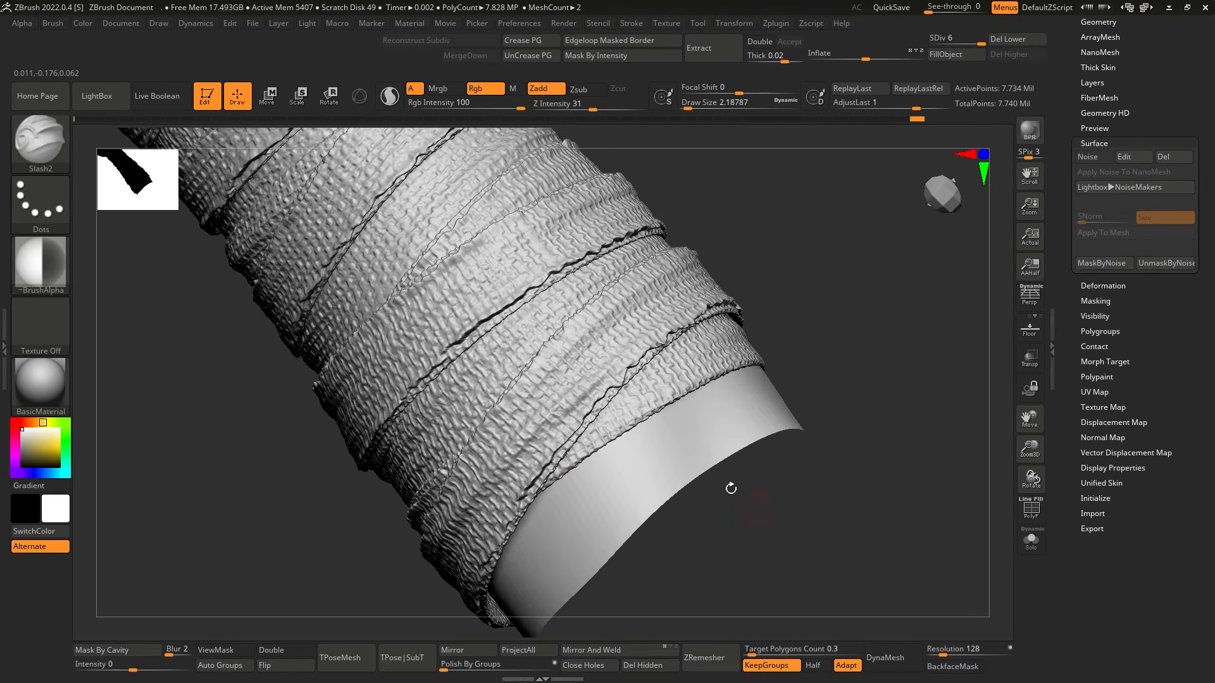
pyautogui.moveTo(607, 435); pyautogui.dragTo(621, 449, button='right')
pyautogui.moveTo(901, 352); pyautogui.dragTo(728, 405, button='right')
pyautogui.moveTo(903, 344)
pyautogui.mouseDown(button='right')
pyautogui.moveTo(938, 438)
pyautogui.moveTo(796, 448)
pyautogui.mouseUp(button='right')
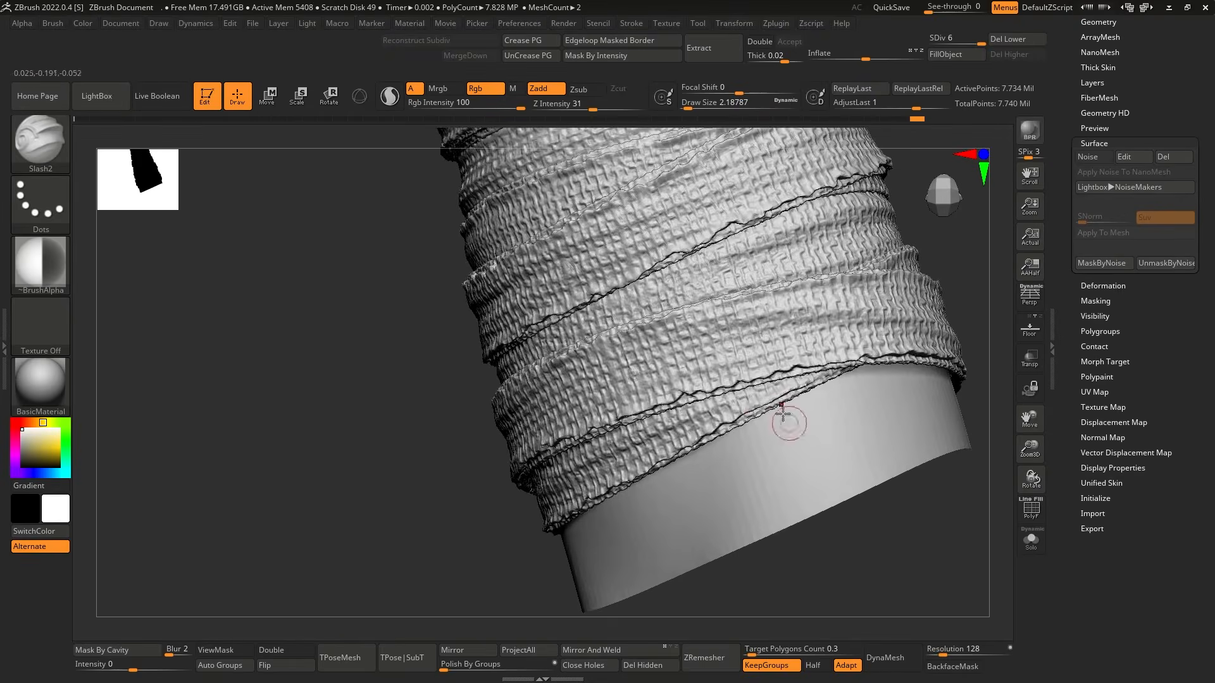
pyautogui.moveTo(974, 492)
pyautogui.mouseDown(button='right')
pyautogui.moveTo(873, 507)
pyautogui.moveTo(952, 434)
pyautogui.moveTo(836, 321)
pyautogui.moveTo(863, 343)
pyautogui.mouseUp(button='right')
pyautogui.moveTo(747, 479)
pyautogui.mouseDown(button='right')
pyautogui.moveTo(807, 380)
pyautogui.moveTo(911, 380)
pyautogui.moveTo(791, 479)
pyautogui.moveTo(901, 217)
pyautogui.moveTo(841, 273)
pyautogui.mouseUp(button='right')
pyautogui.moveTo(788, 245)
pyautogui.mouseDown(button='right')
pyautogui.moveTo(798, 285)
pyautogui.moveTo(706, 569)
pyautogui.moveTo(811, 352)
pyautogui.mouseUp(button='right')
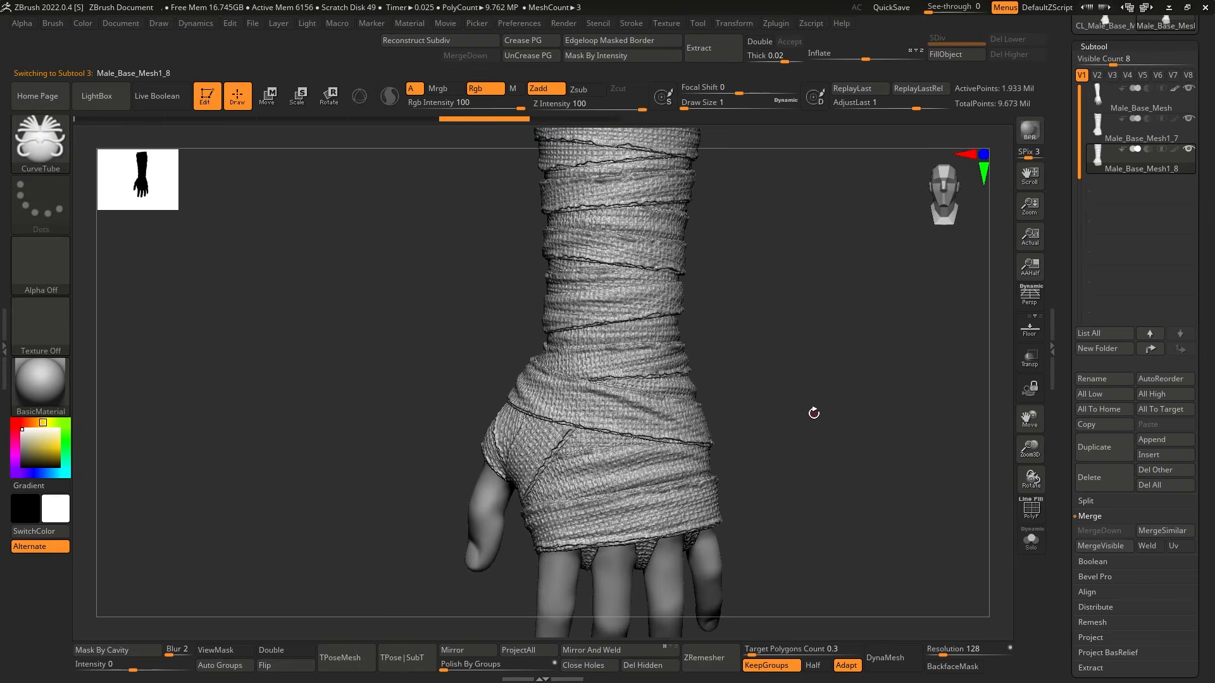
# Draw loose threads over the wraps with the CurveTube brush.
pyautogui.moveTo(814, 427)
pyautogui.keyDown('ctrl'); pyautogui.mouseDown(button='right')
pyautogui.moveTo(827, 474)
pyautogui.moveTo(909, 371)
pyautogui.moveTo(917, 393)
pyautogui.moveTo(899, 405)
pyautogui.mouseUp(button='right'); pyautogui.keyUp('ctrl')
pyautogui.moveTo(752, 471); pyautogui.dragTo(753, 452)
pyautogui.moveTo(794, 465); pyautogui.dragTo(831, 445)
pyautogui.moveTo(912, 400); pyautogui.dragTo(672, 436, button='right')
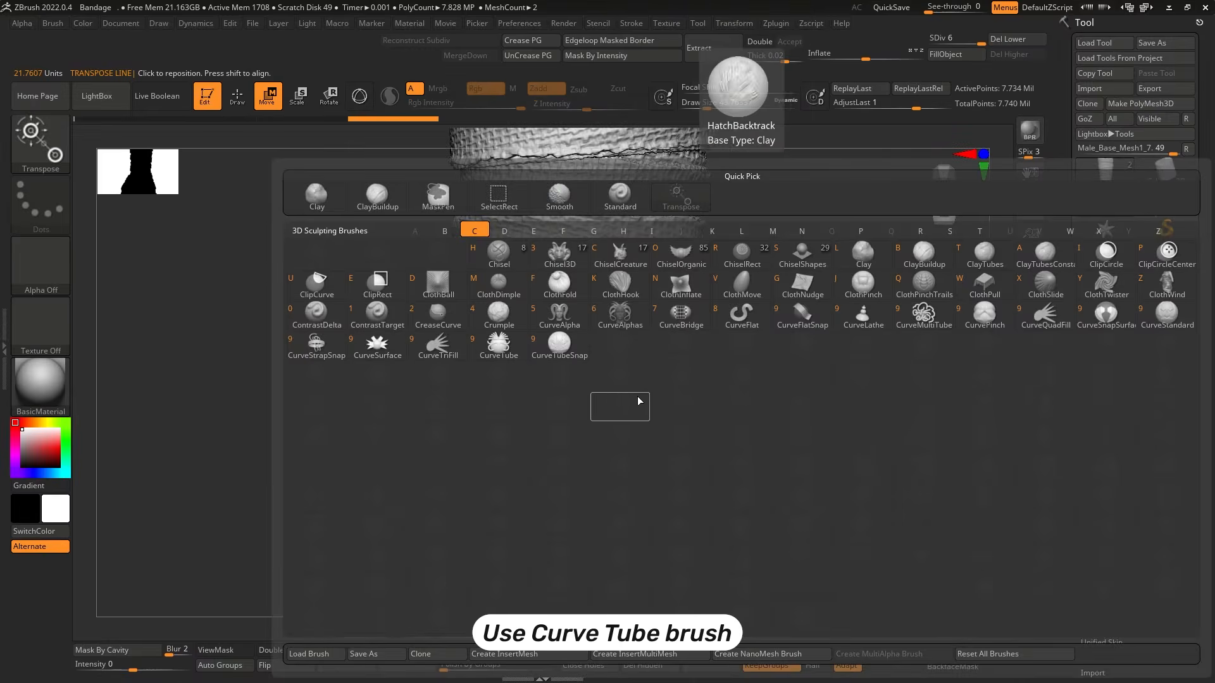
pyautogui.click(507, 350)
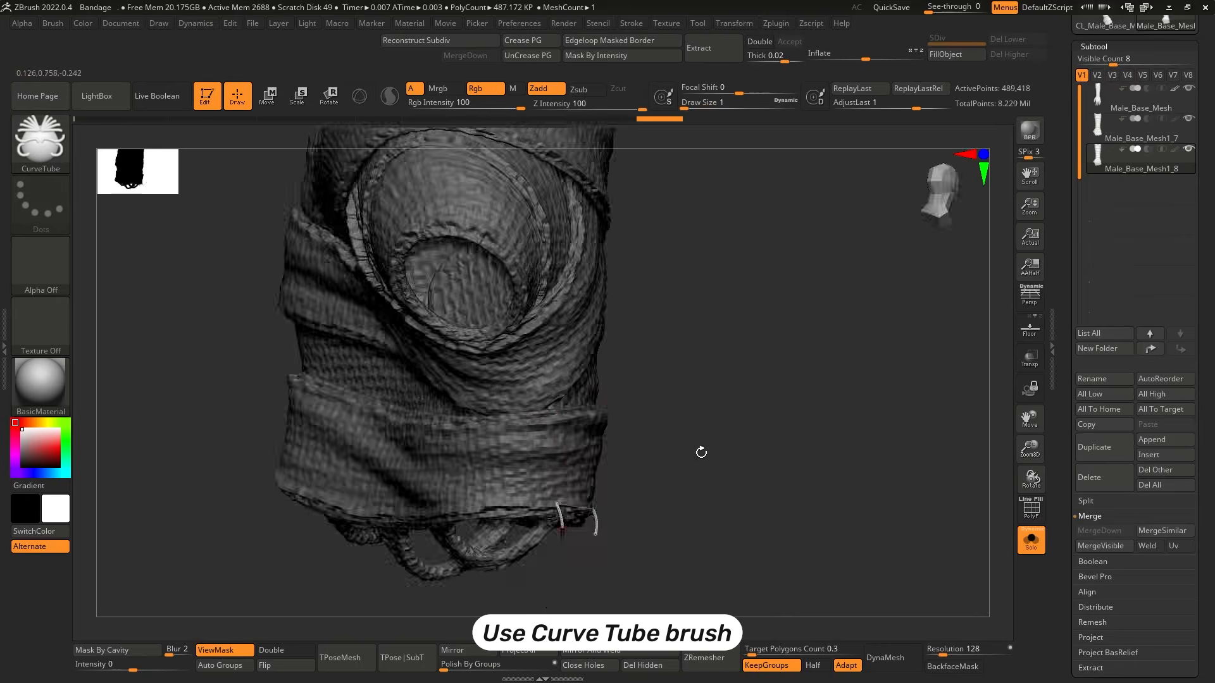
pyautogui.moveTo(619, 447)
pyautogui.mouseDown()
pyautogui.moveTo(751, 426)
pyautogui.moveTo(796, 375)
pyautogui.moveTo(771, 411)
pyautogui.mouseUp()
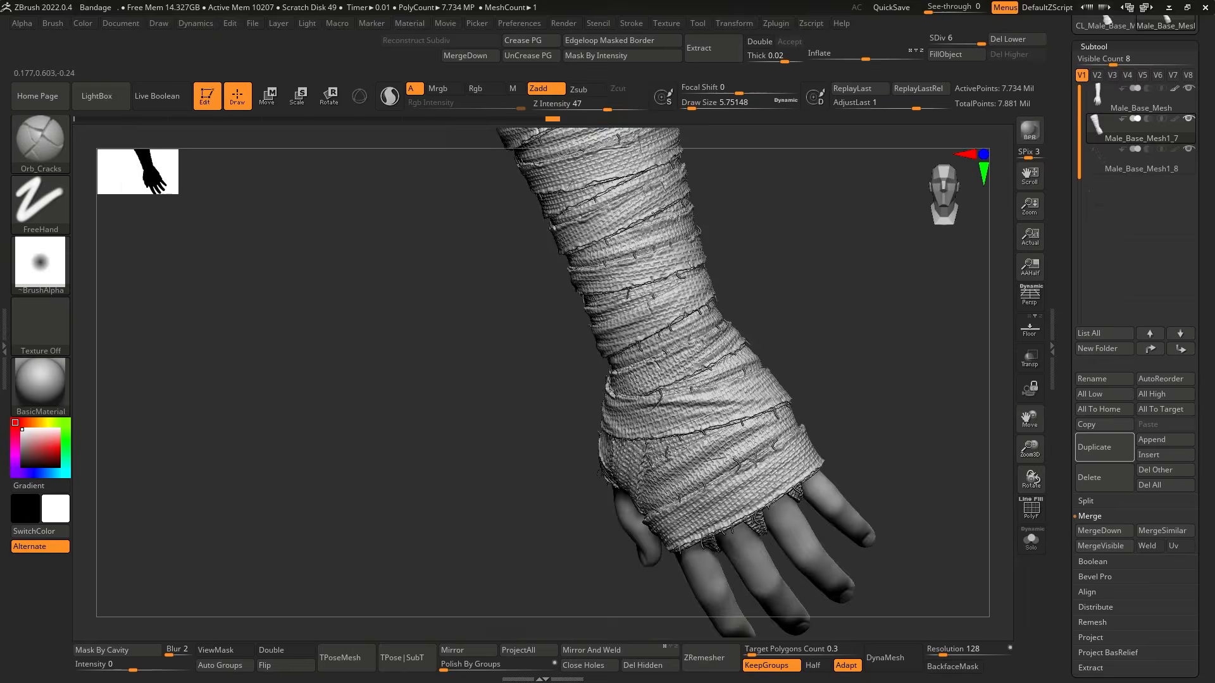
# Select subtool Male_Base_Mesh1_7 and carve small tears and stray-thread cuts into the wraps with the Orb_Cracks brush.
pyautogui.moveTo(902, 367); pyautogui.dragTo(661, 490)
pyautogui.moveTo(735, 421); pyautogui.dragTo(761, 425)
pyautogui.moveTo(589, 506)
pyautogui.mouseDown()
pyautogui.moveTo(607, 572)
pyautogui.moveTo(598, 550)
pyautogui.mouseUp()
pyautogui.moveTo(755, 412)
pyautogui.mouseDown()
pyautogui.moveTo(639, 336)
pyautogui.moveTo(862, 352)
pyautogui.moveTo(879, 317)
pyautogui.moveTo(802, 379)
pyautogui.moveTo(886, 380)
pyautogui.moveTo(752, 408)
pyautogui.mouseUp()
pyautogui.moveTo(751, 408)
pyautogui.mouseDown()
pyautogui.moveTo(786, 425)
pyautogui.moveTo(803, 356)
pyautogui.moveTo(746, 383)
pyautogui.moveTo(813, 320)
pyautogui.moveTo(835, 377)
pyautogui.moveTo(797, 379)
pyautogui.moveTo(816, 355)
pyautogui.mouseUp()
pyautogui.moveTo(838, 396)
pyautogui.mouseDown()
pyautogui.moveTo(854, 377)
pyautogui.moveTo(696, 488)
pyautogui.moveTo(849, 369)
pyautogui.moveTo(810, 465)
pyautogui.moveTo(772, 483)
pyautogui.moveTo(827, 496)
pyautogui.moveTo(829, 474)
pyautogui.mouseUp()
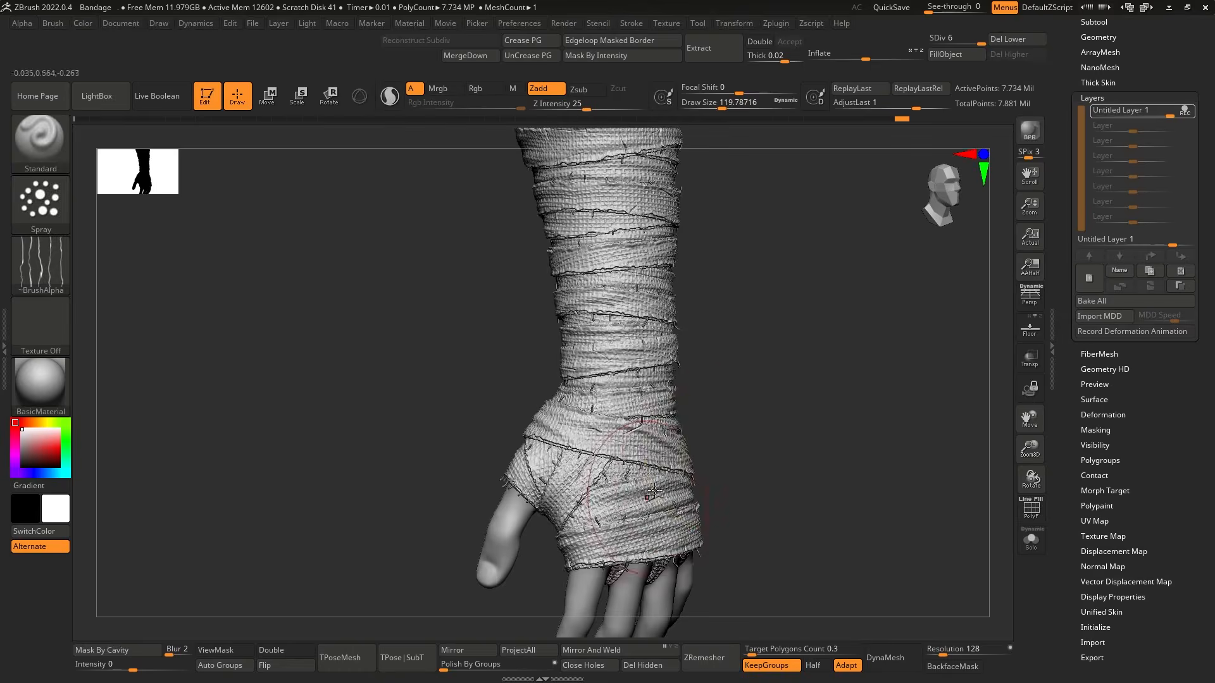
# Spray Alpha 60 detail over the wraps on Untitled Layer 1 with the Standard brush, and lower that layer's intensity.
pyautogui.press('s')
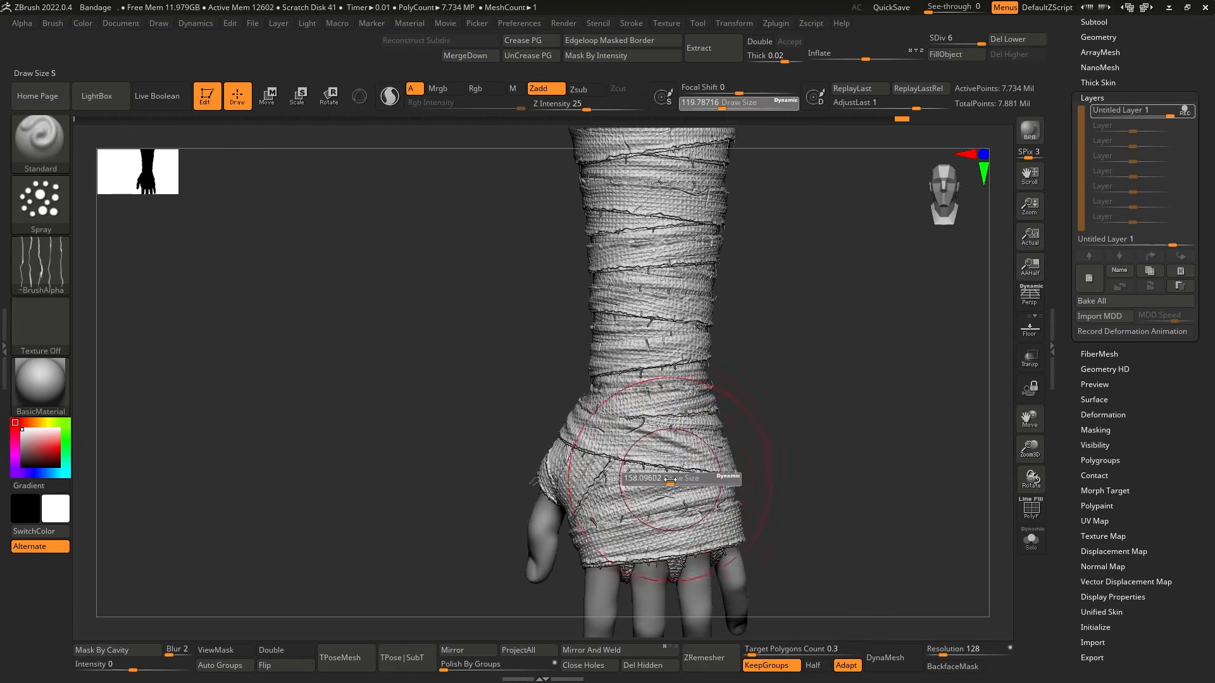
pyautogui.hotkey('ctrl', 'z')
pyautogui.moveTo(691, 522)
pyautogui.mouseDown(button='right')
pyautogui.moveTo(656, 519)
pyautogui.moveTo(706, 344)
pyautogui.moveTo(857, 374)
pyautogui.moveTo(868, 293)
pyautogui.moveTo(896, 327)
pyautogui.moveTo(871, 353)
pyautogui.moveTo(928, 347)
pyautogui.moveTo(697, 453)
pyautogui.moveTo(751, 392)
pyautogui.moveTo(789, 550)
pyautogui.mouseUp(button='right')
pyautogui.click(1184, 110)
pyautogui.moveTo(1169, 117); pyautogui.dragTo(1136, 118)
pyautogui.moveTo(803, 461)
pyautogui.keyDown('ctrl'); pyautogui.mouseDown(button='right')
pyautogui.moveTo(819, 415)
pyautogui.moveTo(862, 484)
pyautogui.moveTo(892, 410)
pyautogui.moveTo(878, 487)
pyautogui.moveTo(900, 482)
pyautogui.moveTo(856, 507)
pyautogui.moveTo(886, 447)
pyautogui.moveTo(857, 496)
pyautogui.moveTo(896, 472)
pyautogui.moveTo(814, 515)
pyautogui.moveTo(808, 482)
pyautogui.moveTo(822, 504)
pyautogui.mouseUp(button='right'); pyautogui.keyUp('ctrl')
pyautogui.press('s')
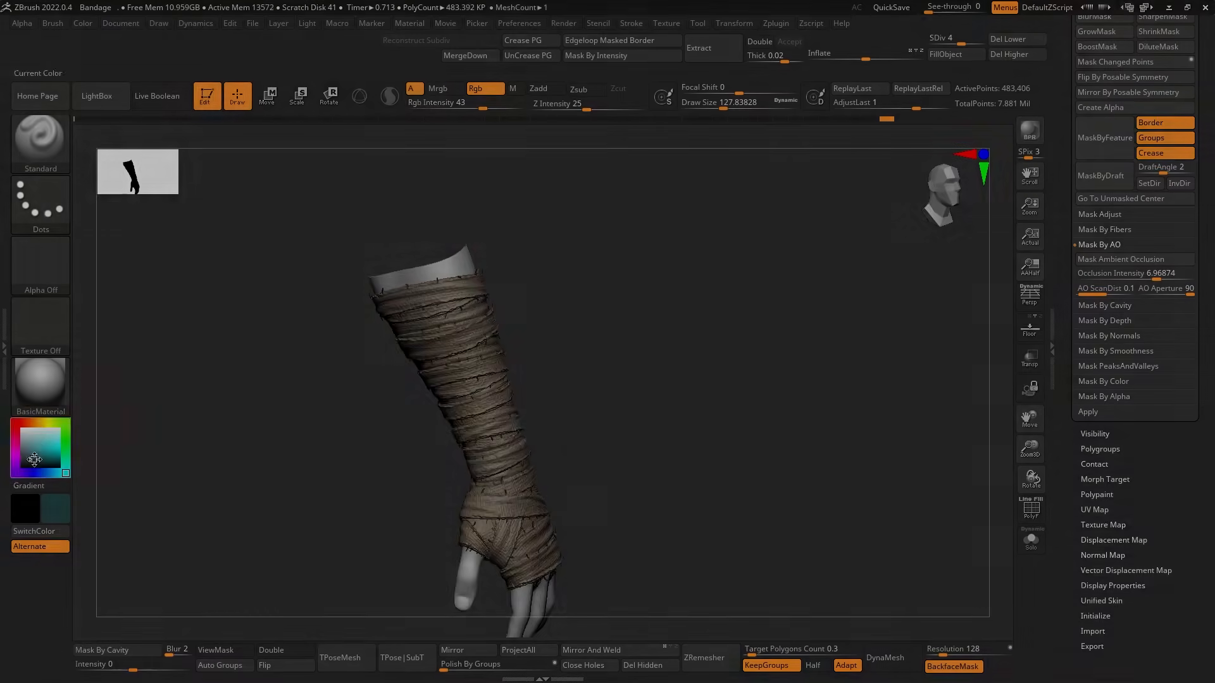
# Tint the wraps lightly with orange and green using the Standard brush at RGB intensity 43, switching to the Spray stroke.
pyautogui.moveTo(690, 506); pyautogui.dragTo(775, 392, button='right')
pyautogui.keyDown('ctrl'); pyautogui.moveTo(784, 342); pyautogui.dragTo(592, 496, button='right'); pyautogui.keyUp('ctrl')
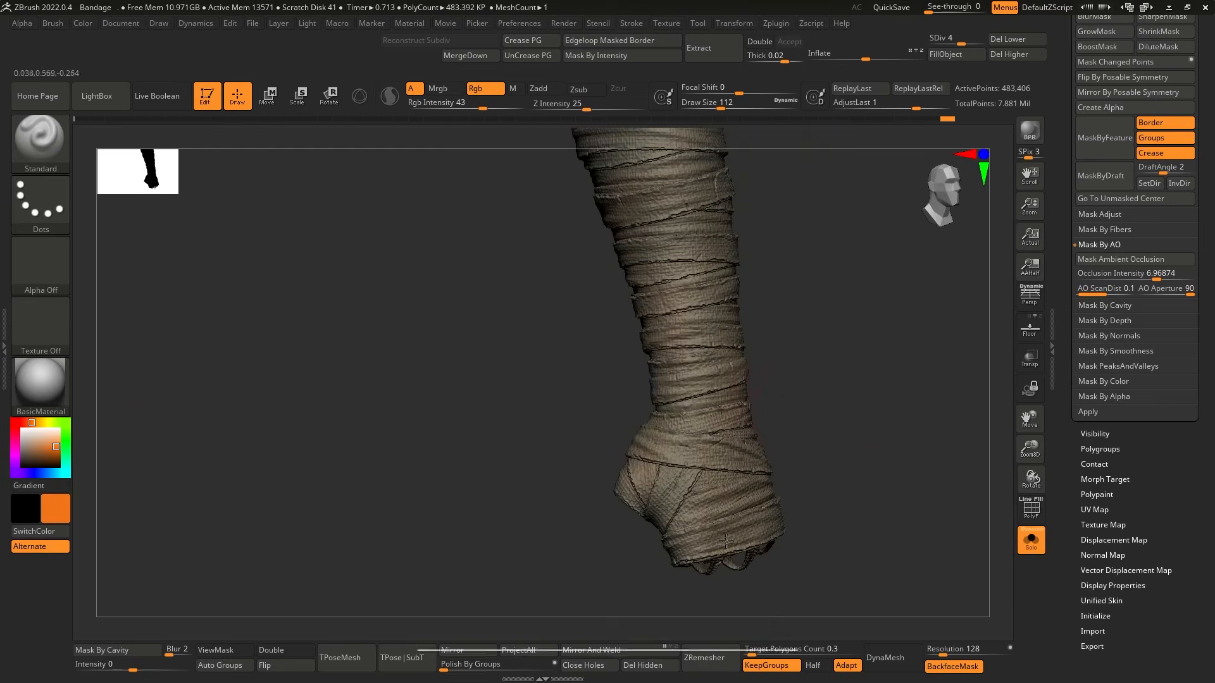
pyautogui.click(38, 454)
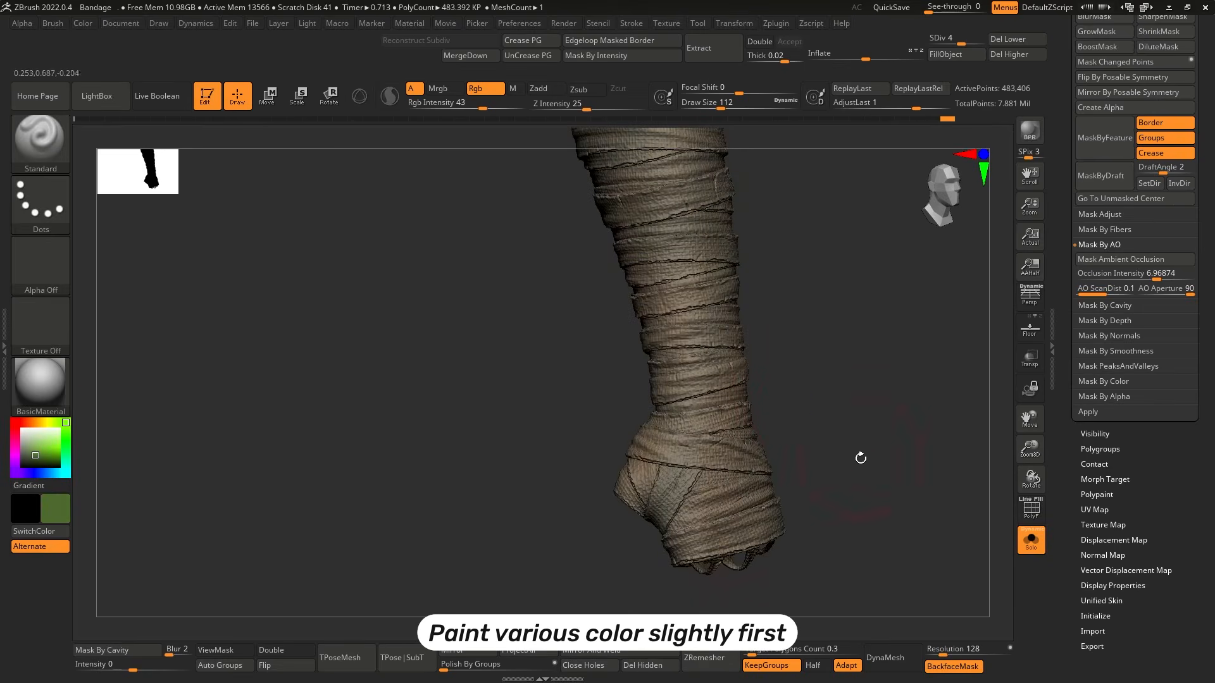
pyautogui.click(40, 204)
pyautogui.click(359, 215)
pyautogui.keyDown('alt'); pyautogui.moveTo(906, 547); pyautogui.dragTo(803, 506); pyautogui.keyUp('alt')
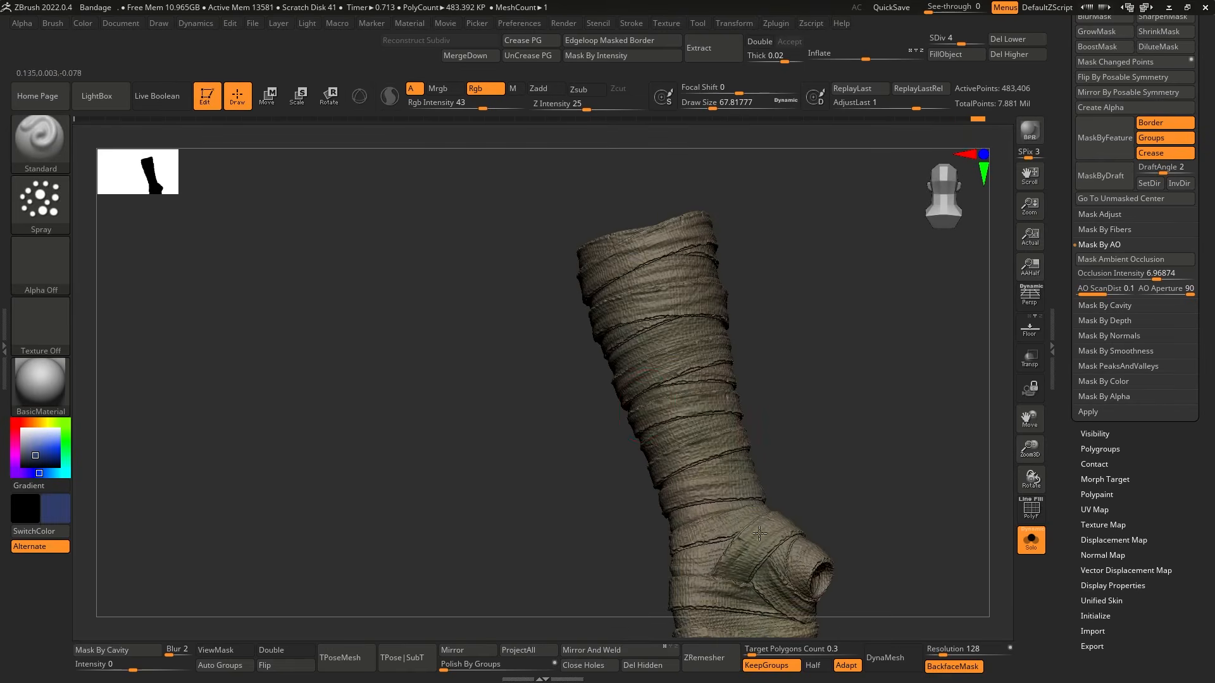
# Spray light blue and purple tints over the wraps with the Standard brush at RGB intensity 43.
pyautogui.moveTo(759, 285); pyautogui.dragTo(821, 309)
pyautogui.moveTo(631, 513); pyautogui.dragTo(600, 421)
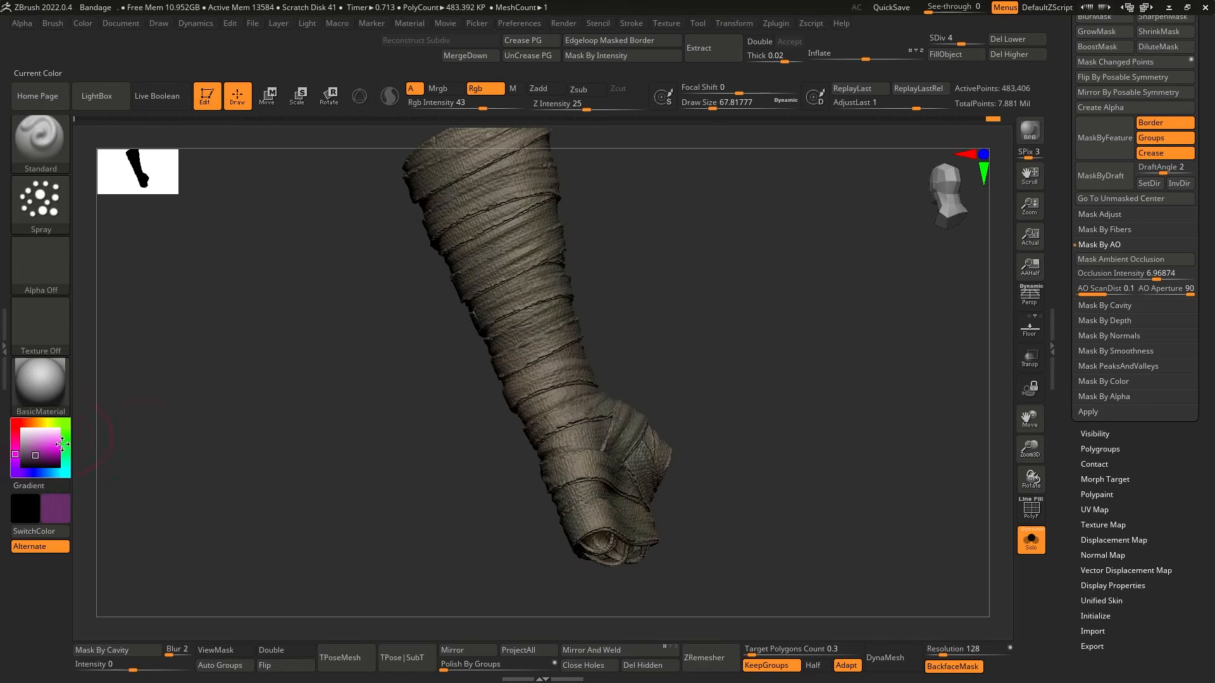
pyautogui.moveTo(734, 209); pyautogui.dragTo(789, 195)
pyautogui.moveTo(890, 442); pyautogui.dragTo(853, 428)
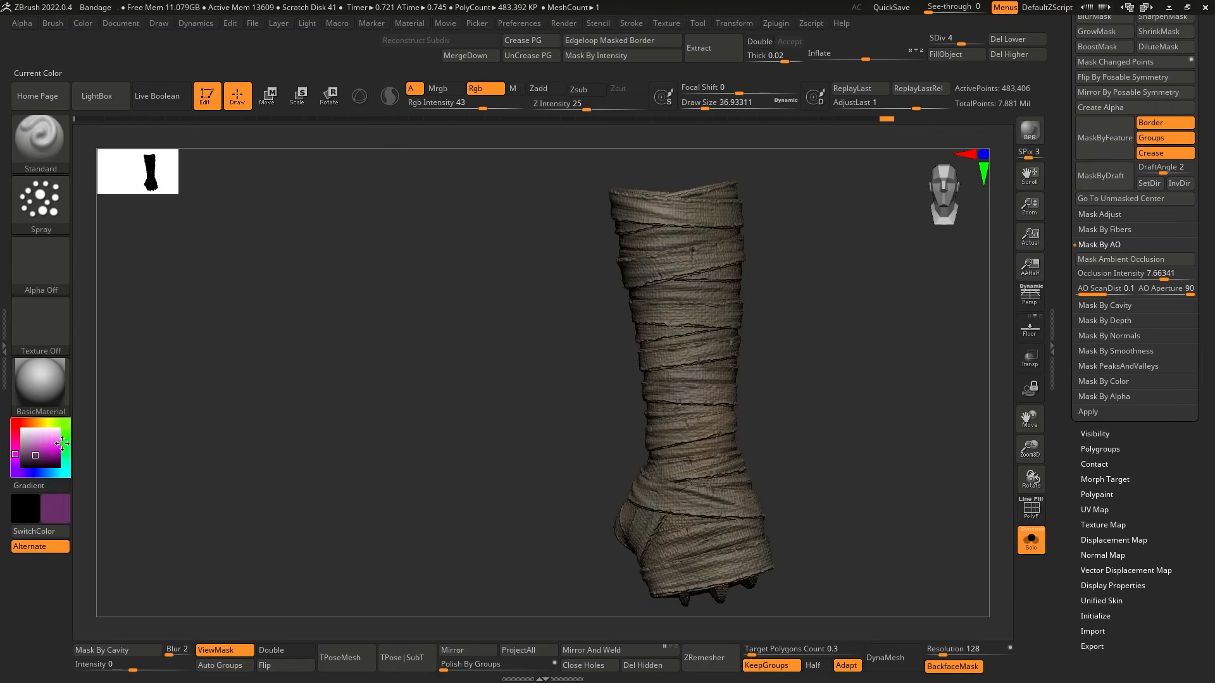
# Spray a very dark brown into the recesses between the wraps through a hidden, inverted ambient occlusion mask.
pyautogui.press('c')
pyautogui.press('s')
pyautogui.keyDown('ctrl'); pyautogui.click(849, 437); pyautogui.keyUp('ctrl')
pyautogui.keyDown('ctrl'); pyautogui.moveTo(287, 553); pyautogui.dragTo(341, 582); pyautogui.keyUp('ctrl')
pyautogui.click(1144, 260)
pyautogui.keyDown('ctrl'); pyautogui.click(929, 410); pyautogui.keyUp('ctrl')
pyautogui.hotkey('ctrl', 'h')
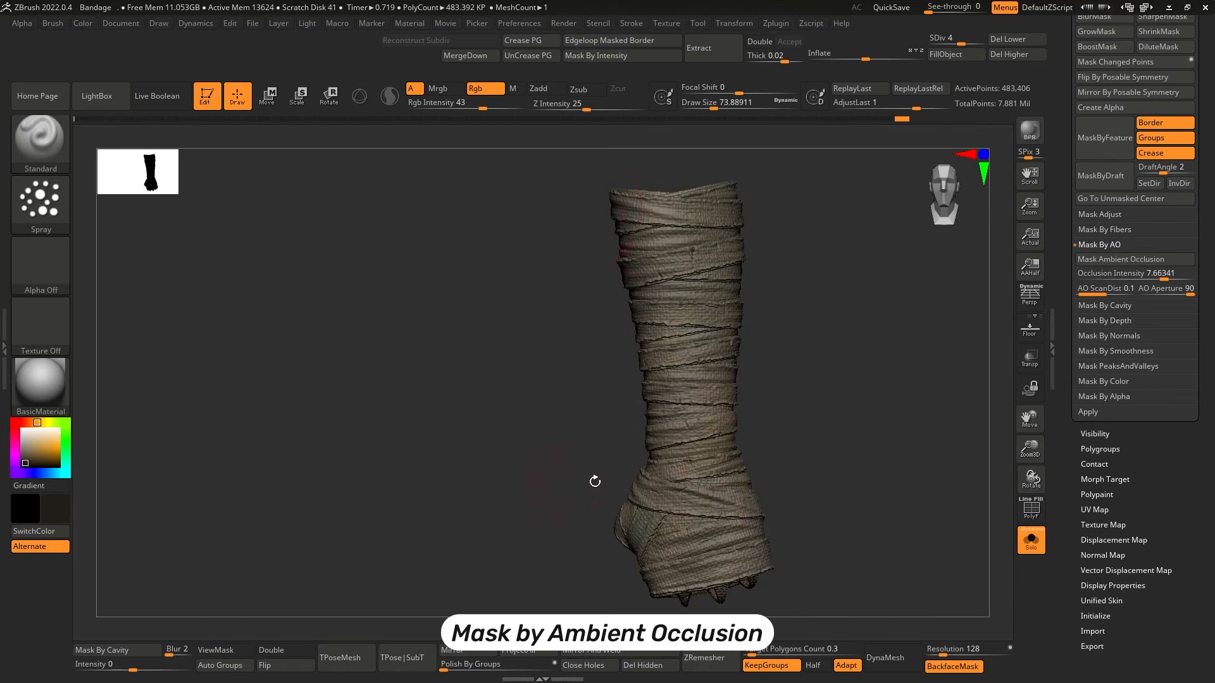
pyautogui.moveTo(781, 557)
pyautogui.mouseDown()
pyautogui.moveTo(848, 388)
pyautogui.moveTo(880, 491)
pyautogui.moveTo(759, 569)
pyautogui.moveTo(882, 338)
pyautogui.moveTo(700, 328)
pyautogui.moveTo(658, 443)
pyautogui.moveTo(875, 425)
pyautogui.moveTo(806, 435)
pyautogui.mouseUp()
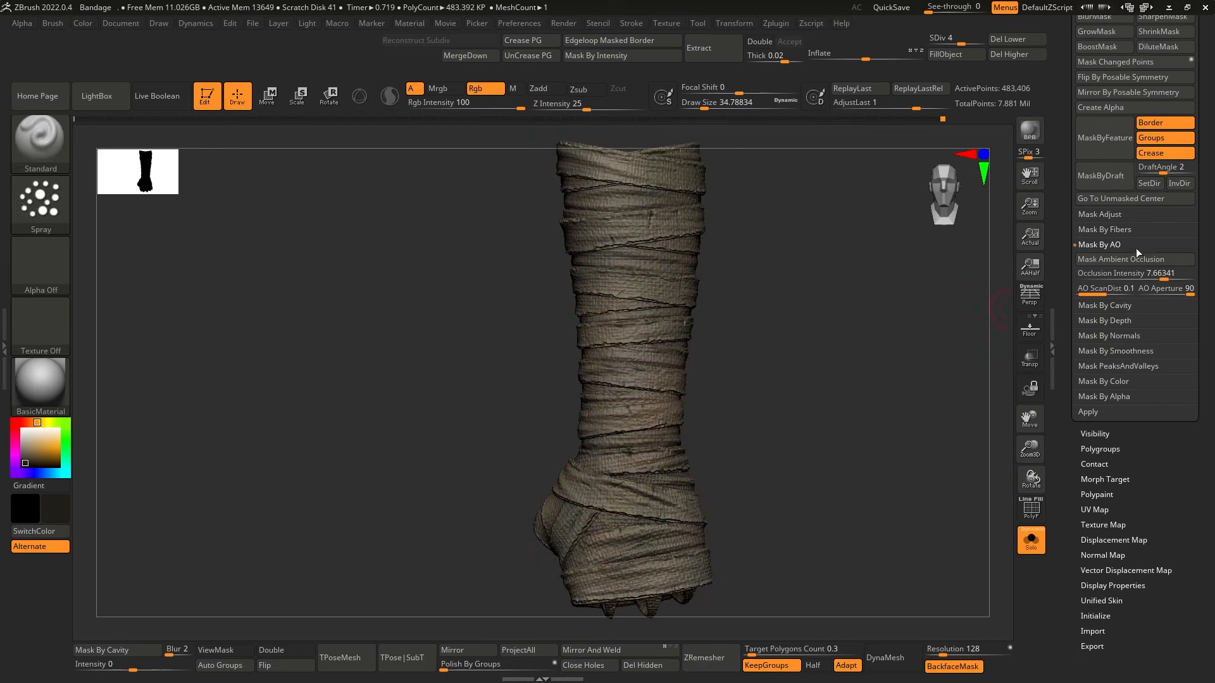
# Mask the wraps by cavity at intensity 100, working up to subdivision level 6, with the mask display hidden.
pyautogui.click(1178, 304)
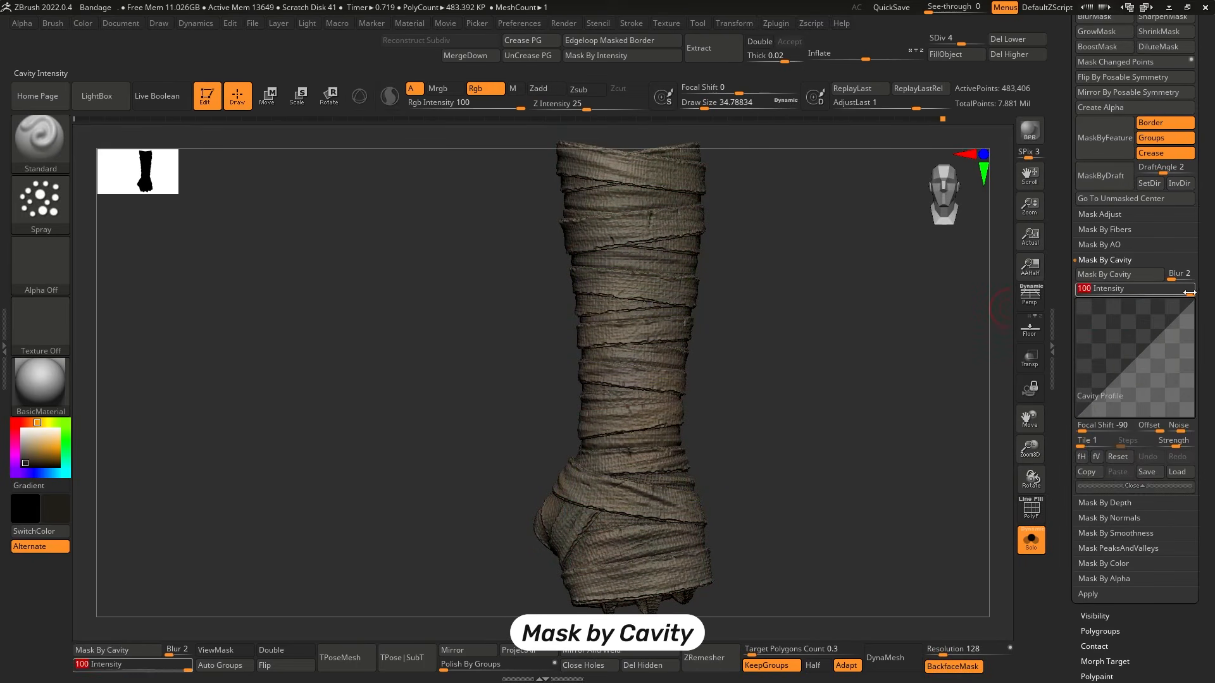
pyautogui.click(1150, 280)
pyautogui.keyDown('ctrl'); pyautogui.click(842, 425); pyautogui.keyUp('ctrl')
pyautogui.hotkey('ctrl', 'h')
pyautogui.click(978, 36)
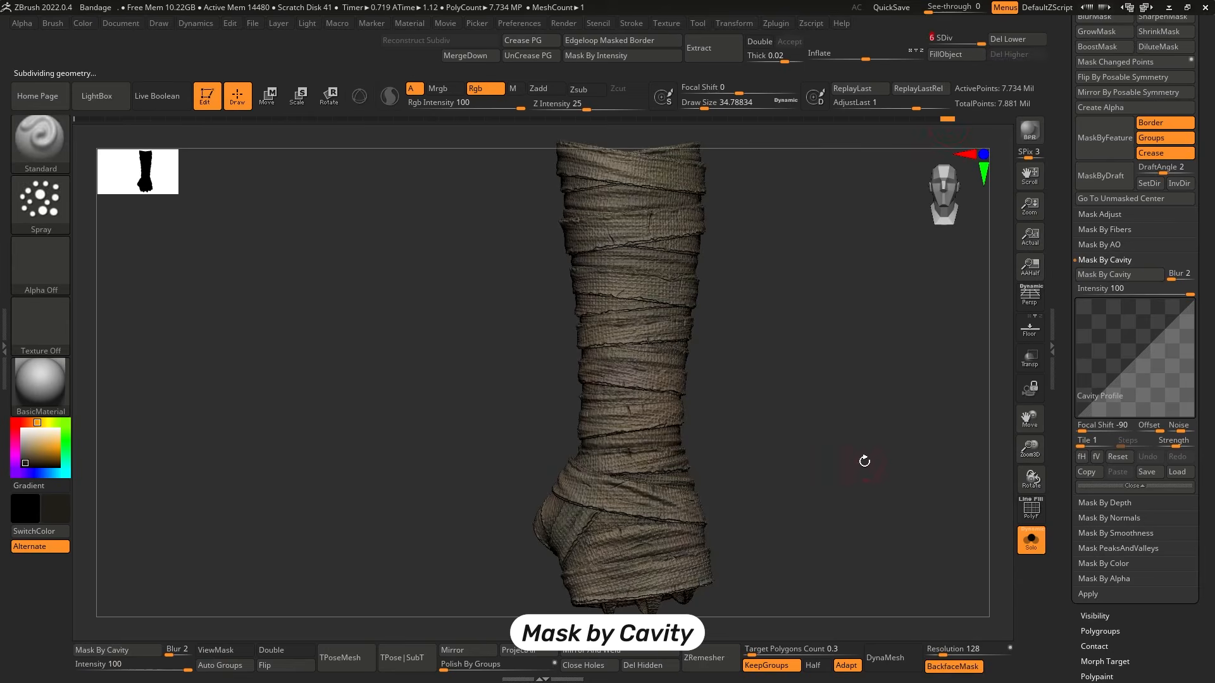
pyautogui.keyDown('ctrl'); pyautogui.click(866, 415); pyautogui.keyUp('ctrl')
pyautogui.hotkey('ctrl', 'b')
pyautogui.hotkey('ctrl', 'h')
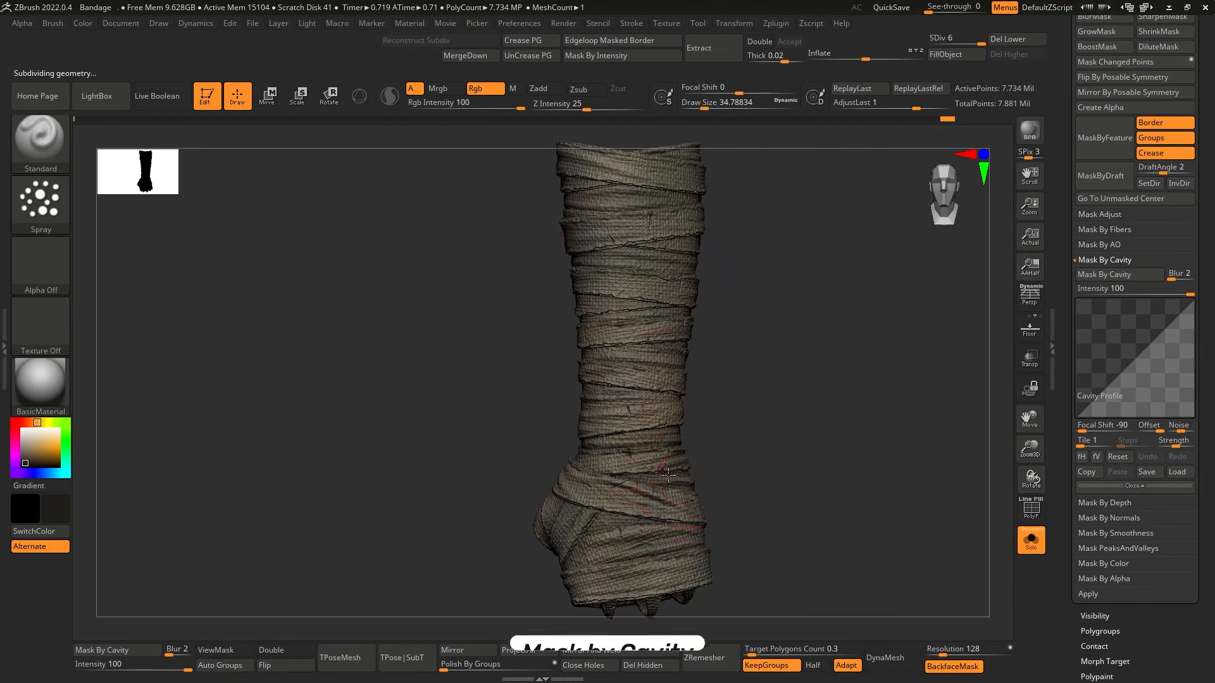
# Paint the dark brown into the weave of the wraps through the cavity mask.
pyautogui.moveTo(806, 354); pyautogui.dragTo(798, 390)
pyautogui.moveTo(773, 433)
pyautogui.mouseDown()
pyautogui.moveTo(727, 556)
pyautogui.moveTo(680, 496)
pyautogui.mouseUp()
pyautogui.moveTo(849, 475)
pyautogui.mouseDown()
pyautogui.moveTo(867, 410)
pyautogui.moveTo(874, 424)
pyautogui.moveTo(844, 443)
pyautogui.moveTo(879, 437)
pyautogui.mouseUp()
pyautogui.keyDown('ctrl'); pyautogui.moveTo(879, 436); pyautogui.dragTo(908, 494, button='right'); pyautogui.keyUp('ctrl')
pyautogui.keyDown('shift'); pyautogui.moveTo(907, 493); pyautogui.dragTo(927, 507); pyautogui.keyUp('shift')
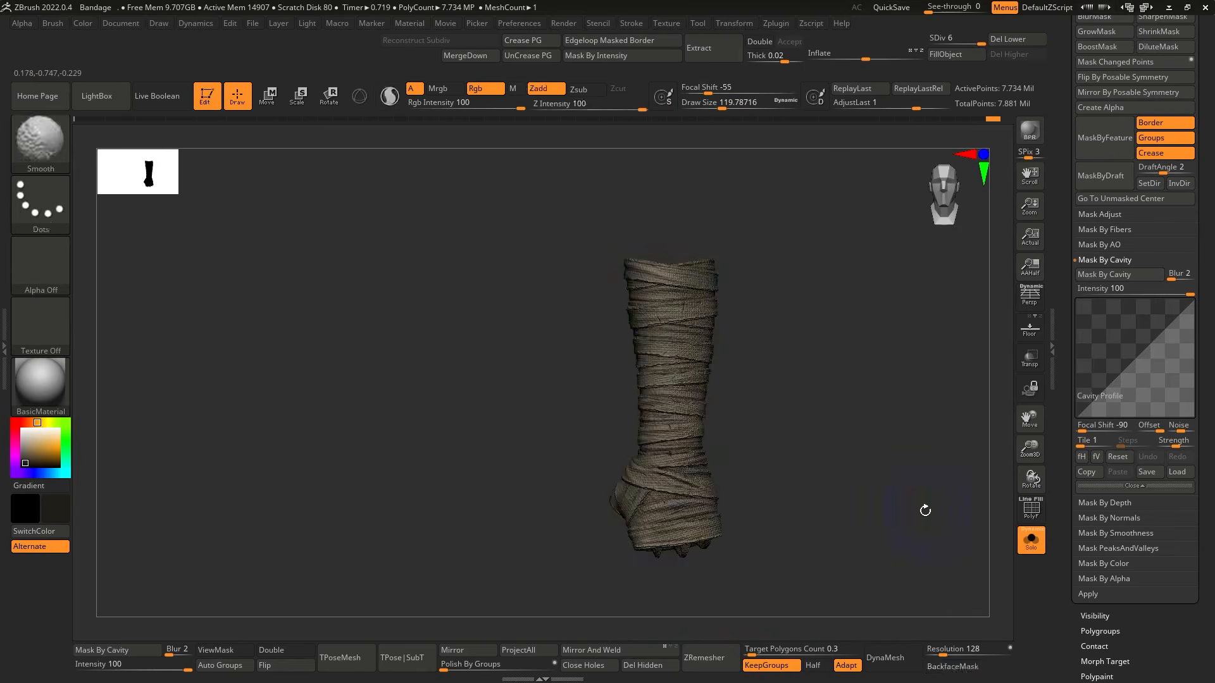
# Change the intensity of the main light to brighten the wraps.
pyautogui.moveTo(293, 27)
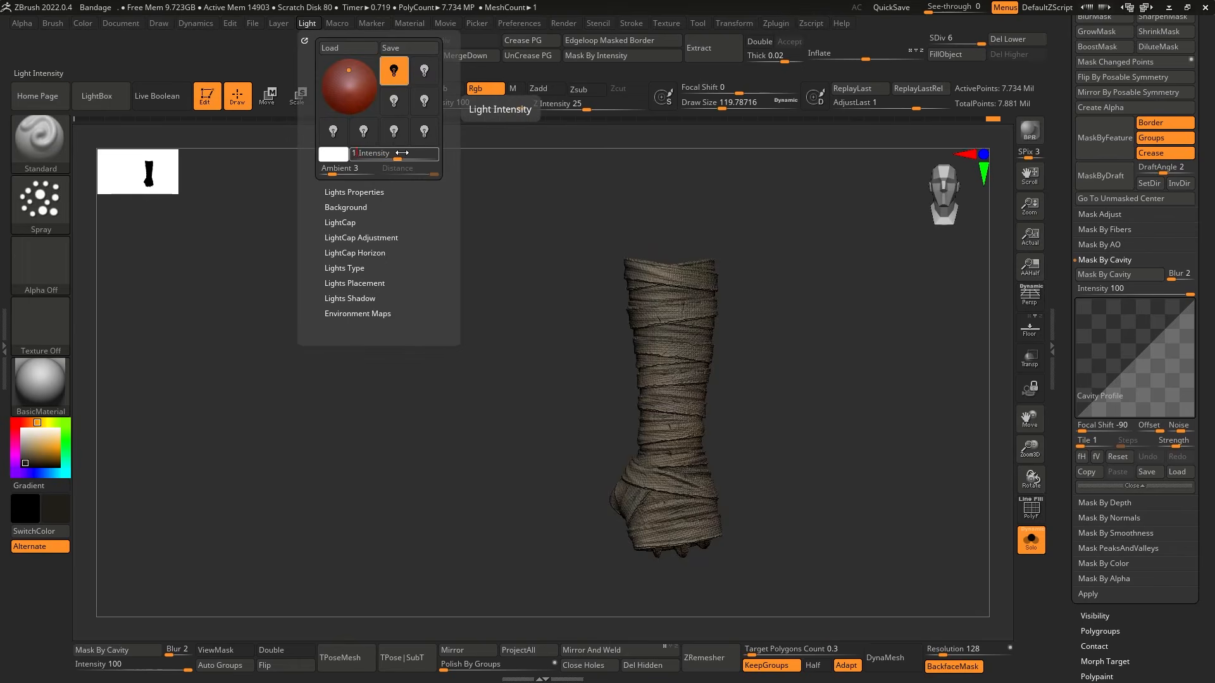
pyautogui.write('.5')
pyautogui.press('Return')
pyautogui.moveTo(747, 329)
pyautogui.keyDown('shift'); pyautogui.mouseDown()
pyautogui.moveTo(818, 396)
pyautogui.moveTo(799, 439)
pyautogui.moveTo(895, 455)
pyautogui.mouseUp(); pyautogui.keyUp('shift')
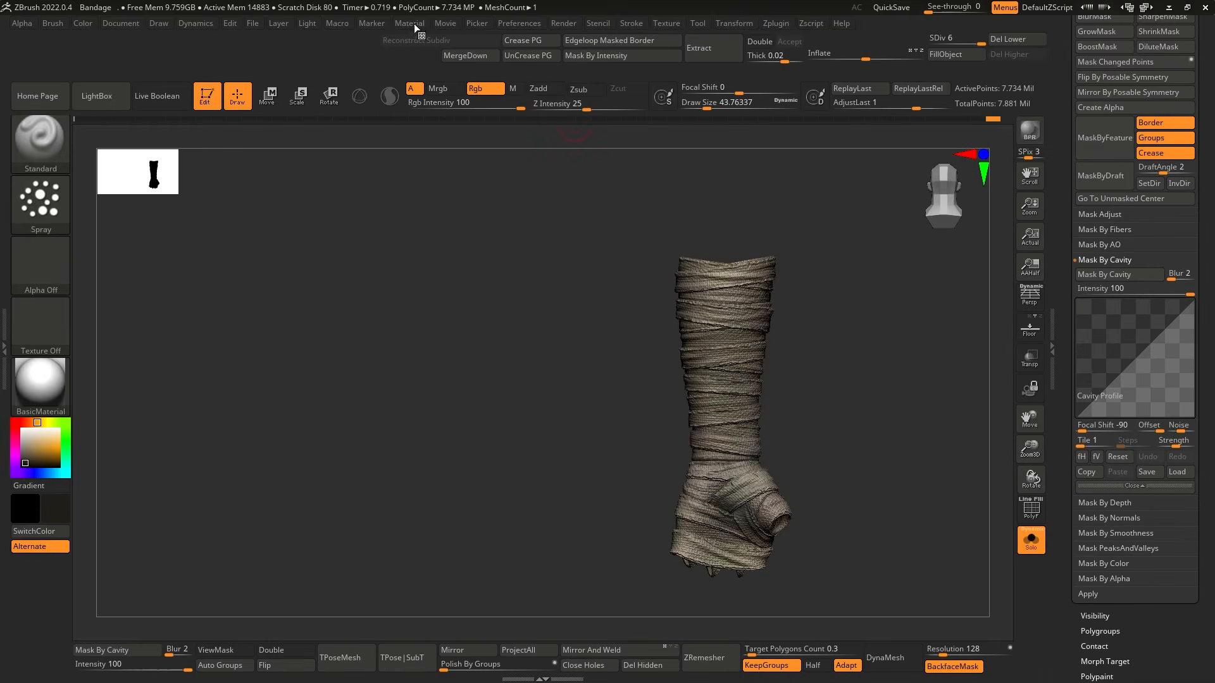
# Adjust the BasicMaterial modifiers, including its specular strength.
pyautogui.moveTo(417, 25)
pyautogui.click(457, 323)
pyautogui.moveTo(545, 531)
pyautogui.mouseDown()
pyautogui.moveTo(543, 374)
pyautogui.moveTo(542, 520)
pyautogui.mouseUp()
pyautogui.click(450, 268)
pyautogui.click(458, 338)
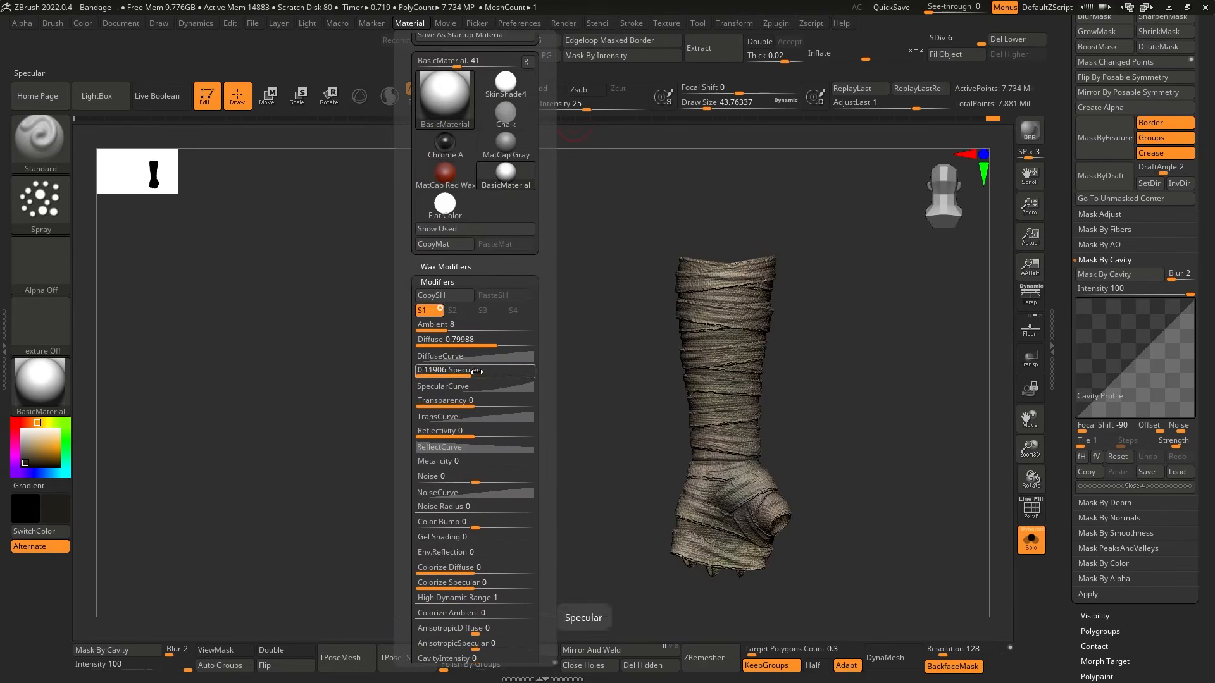
pyautogui.moveTo(475, 372); pyautogui.dragTo(485, 373)
# Turn off Solo, select the loose-thread subtool Male_Base_Mesh1_8 and color its threads beige to match the wraps.
pyautogui.moveTo(841, 405); pyautogui.dragTo(830, 505)
pyautogui.moveTo(1065, 347); pyautogui.dragTo(1066, 642)
pyautogui.click(1095, 103)
pyautogui.click(1126, 136)
pyautogui.click(1030, 540)
pyautogui.keyDown('alt'); pyautogui.moveTo(852, 449); pyautogui.dragTo(842, 513); pyautogui.keyUp('alt')
pyautogui.moveTo(595, 436); pyautogui.dragTo(601, 443)
pyautogui.keyDown('alt'); pyautogui.moveTo(753, 544); pyautogui.dragTo(767, 480); pyautogui.keyUp('alt')
pyautogui.press('s')
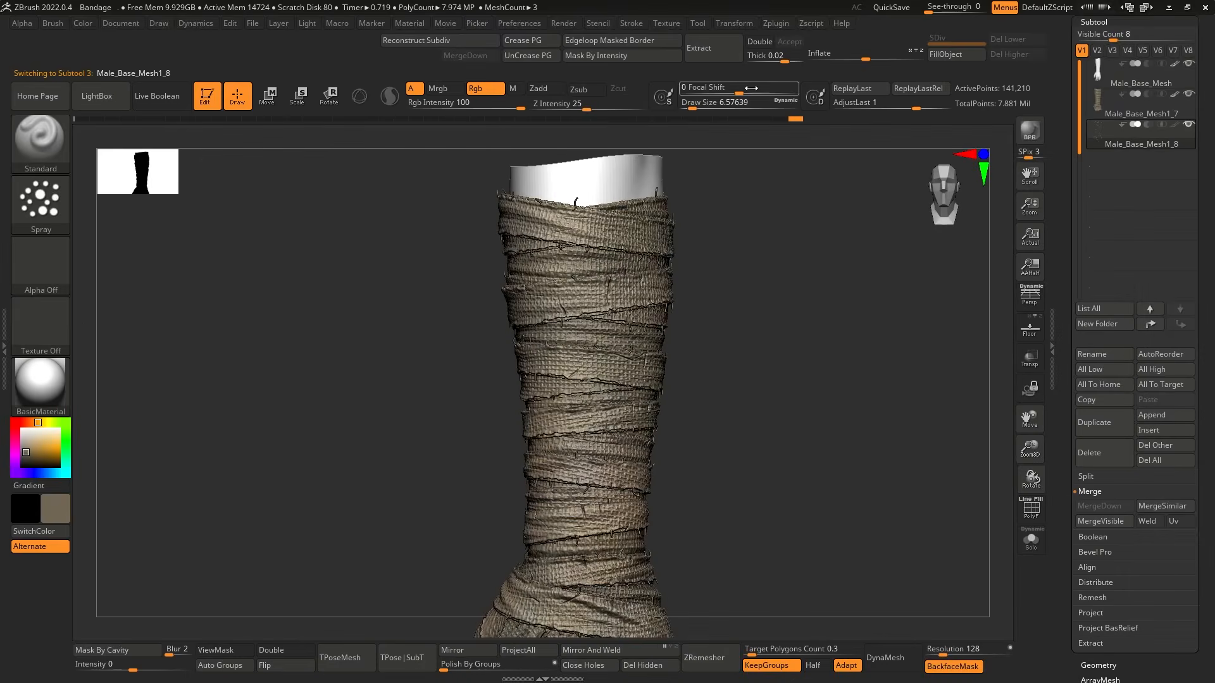
pyautogui.keyDown('ctrl'); pyautogui.moveTo(879, 446); pyautogui.dragTo(948, 287, button='right'); pyautogui.keyUp('ctrl')
# Color the arm subtool Male_Base_Mesh black.
pyautogui.click(1174, 64)
pyautogui.moveTo(38, 442); pyautogui.dragTo(22, 452)
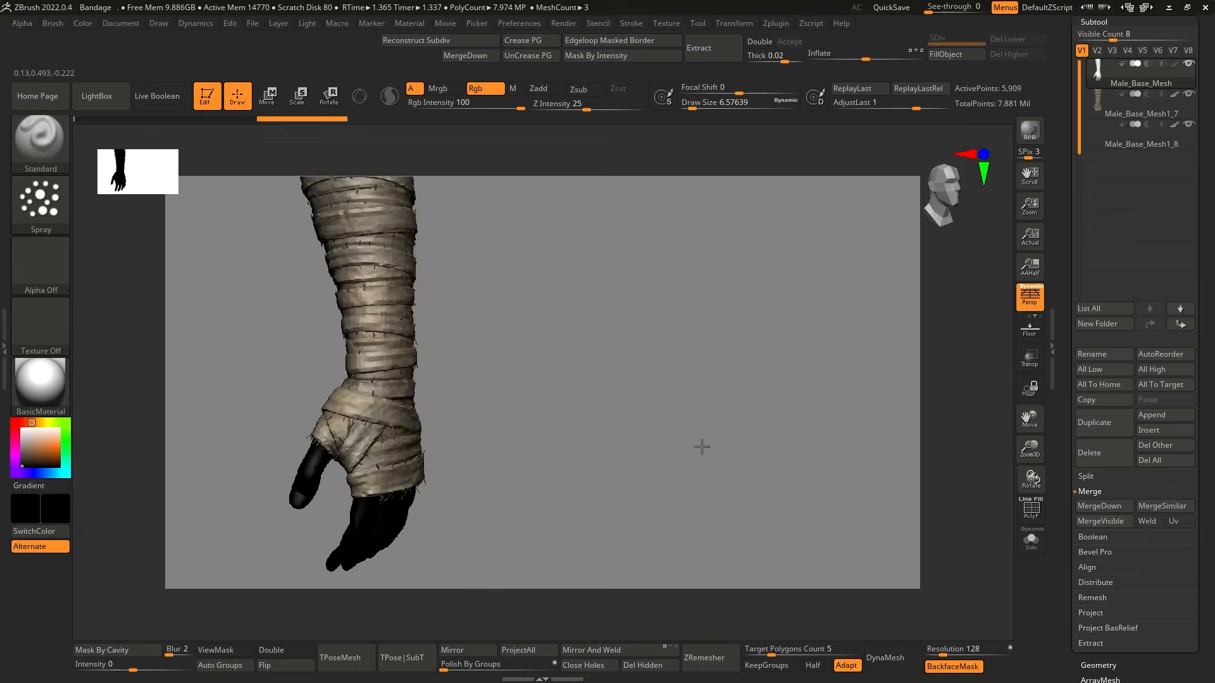
pyautogui.moveTo(702, 447)
pyautogui.mouseDown(button='right')
pyautogui.moveTo(728, 467)
pyautogui.moveTo(712, 502)
pyautogui.moveTo(688, 490)
pyautogui.moveTo(702, 489)
pyautogui.mouseUp(button='right')
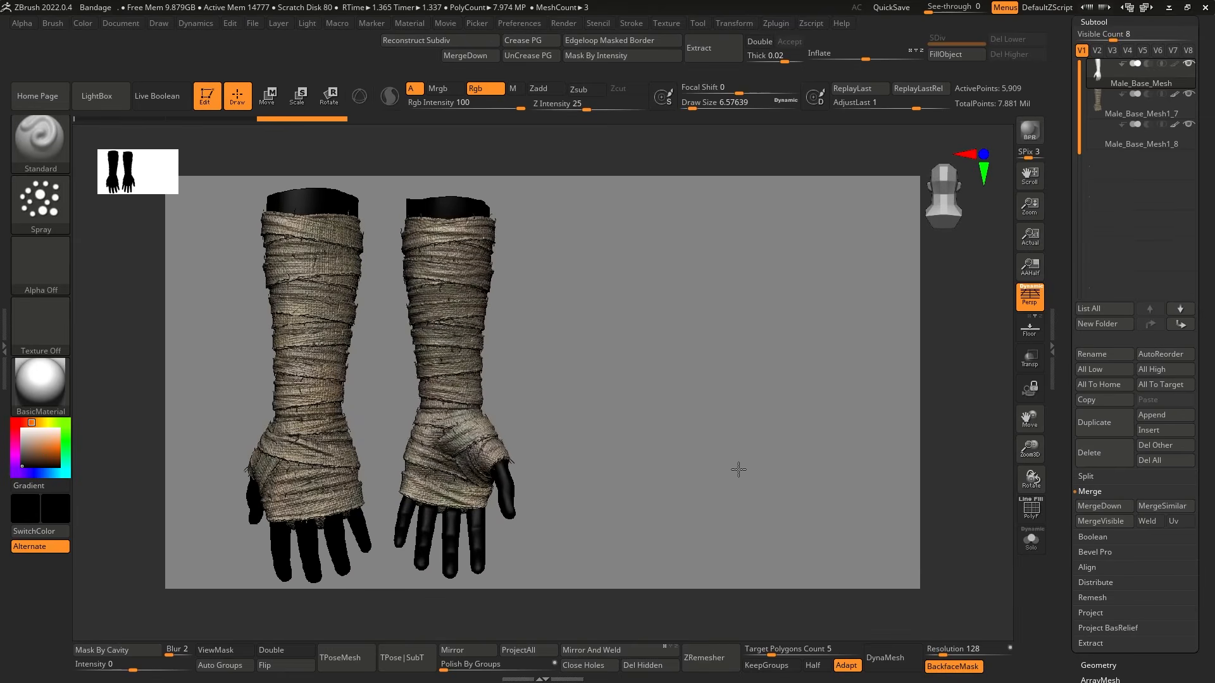
# Place snapshots of the wrapped arm from different angles side by side on the canvas.
pyautogui.keyDown('alt'); pyautogui.moveTo(666, 487); pyautogui.dragTo(728, 479); pyautogui.keyUp('alt')
pyautogui.moveTo(727, 480); pyautogui.dragTo(778, 462)
pyautogui.hotkey('shift', 's')
pyautogui.moveTo(778, 462)
pyautogui.keyDown('alt'); pyautogui.mouseDown()
pyautogui.moveTo(847, 441)
pyautogui.moveTo(791, 439)
pyautogui.moveTo(897, 434)
pyautogui.moveTo(816, 435)
pyautogui.mouseUp(); pyautogui.keyUp('alt')
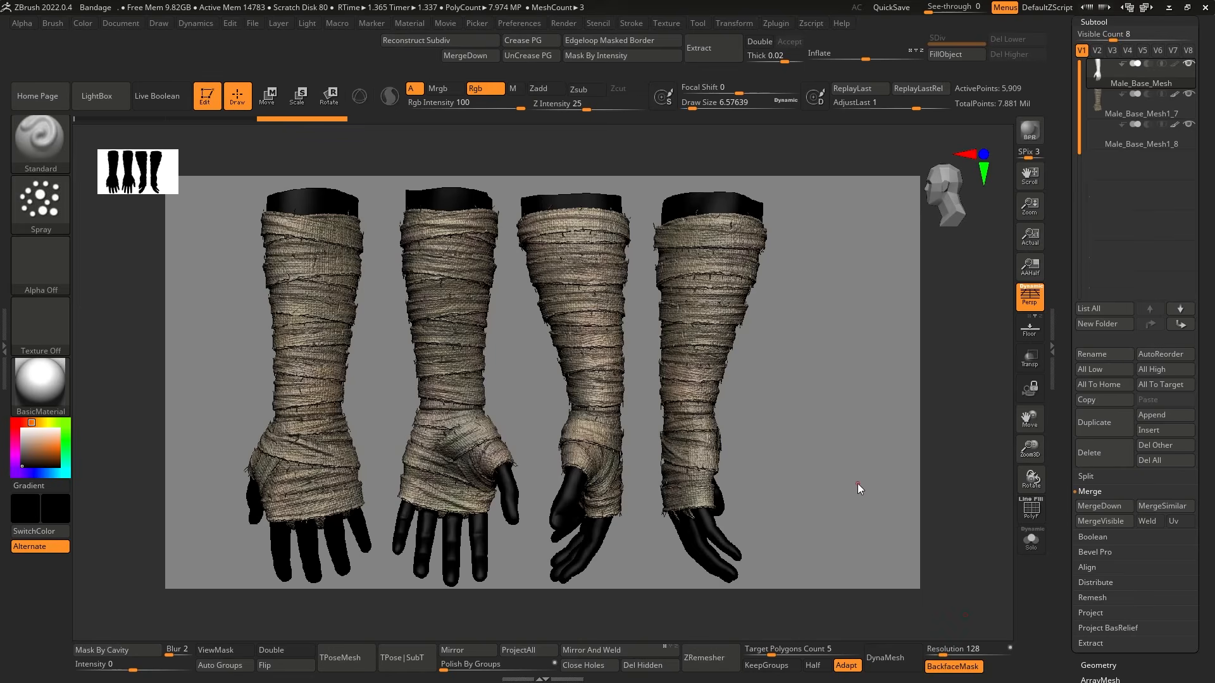
pyautogui.moveTo(1031, 215); pyautogui.dragTo(1030, 221)
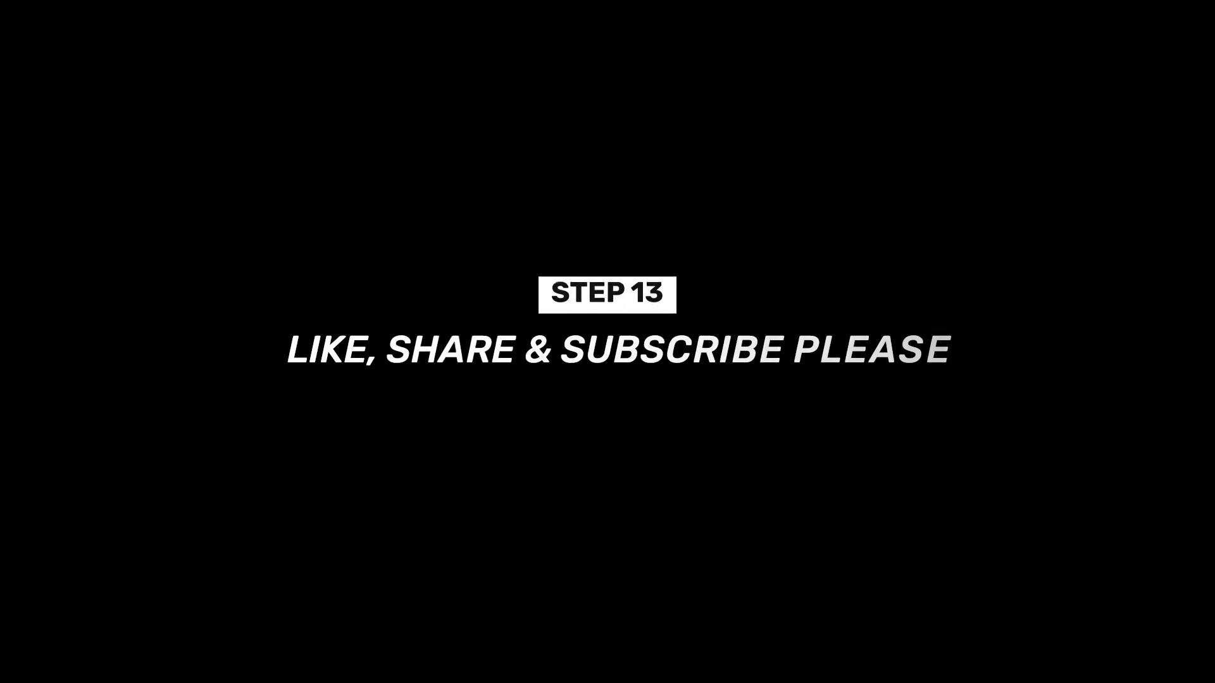